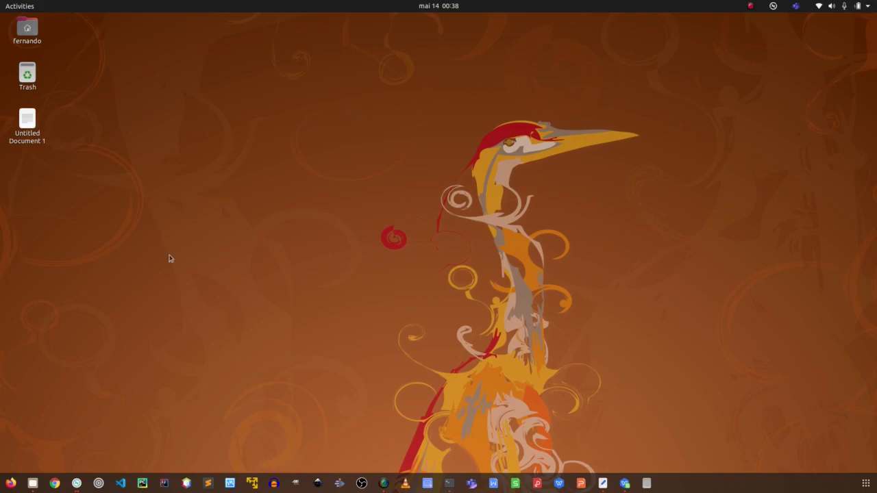
Launch Google Chrome from the Ubuntu dock.
left_click(55, 483)
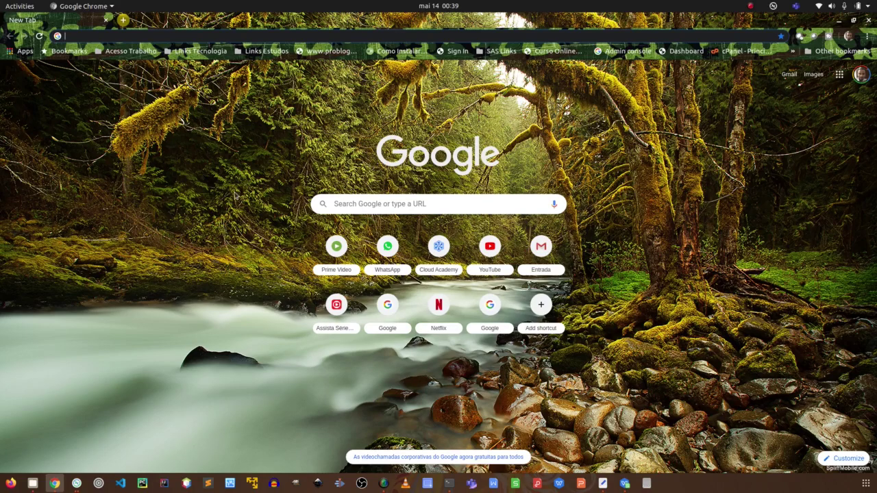
Set the Google New Tab page zoom to 125%.
left_click(344, 207)
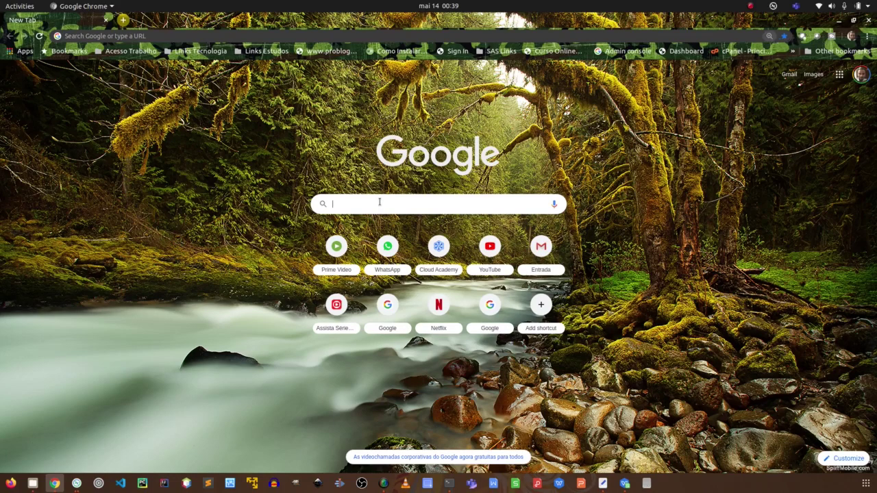
key("ctrl+plus")
key("ctrl+plus")
key("ctrl+plus")
key("ctrl+minus")
key("ctrl+minus")
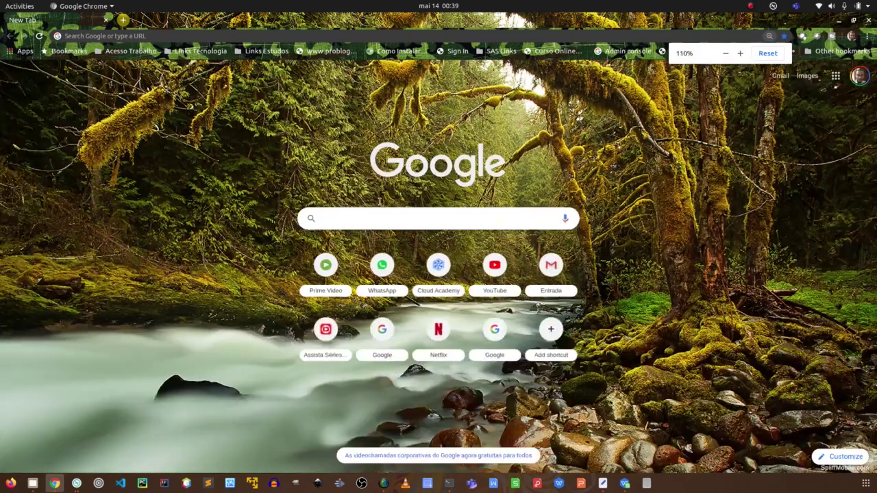
key("ctrl+plus")
key("ctrl+plus")
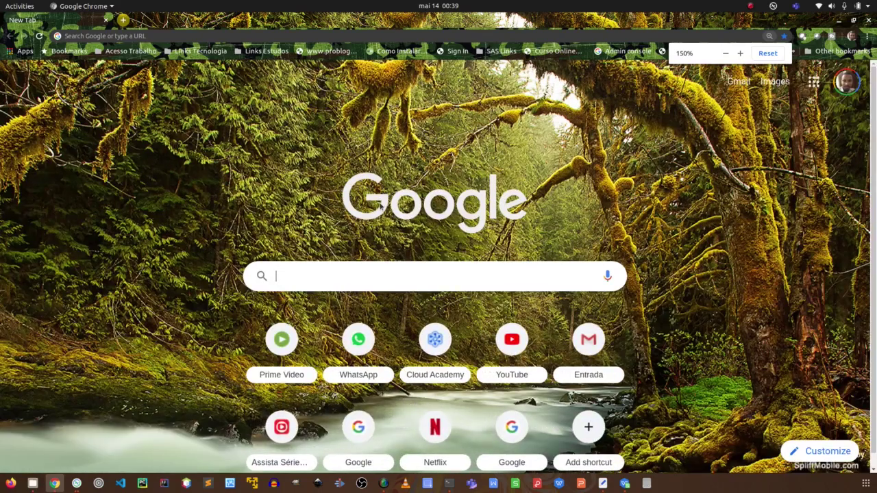
key("ctrl+minus")
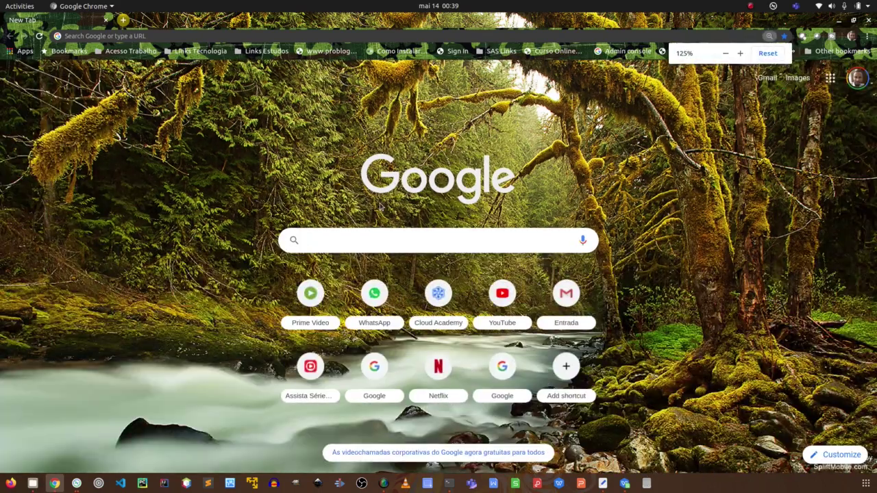
Search Google for 'sas viya demo' and enlarge the results page to 110%.
left_click(365, 234)
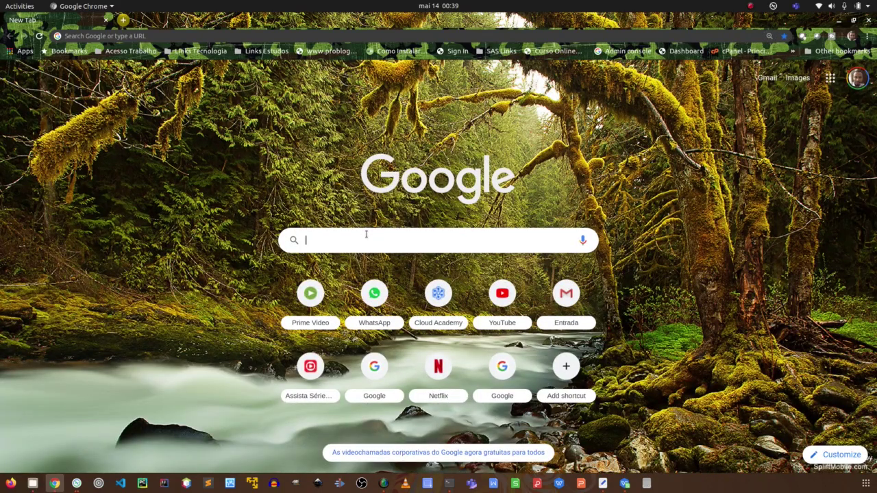
type("sas")
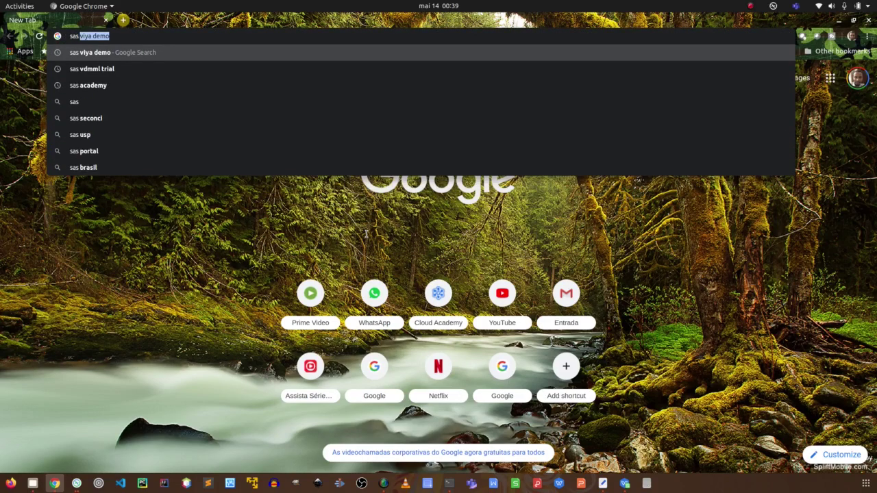
type(" vi")
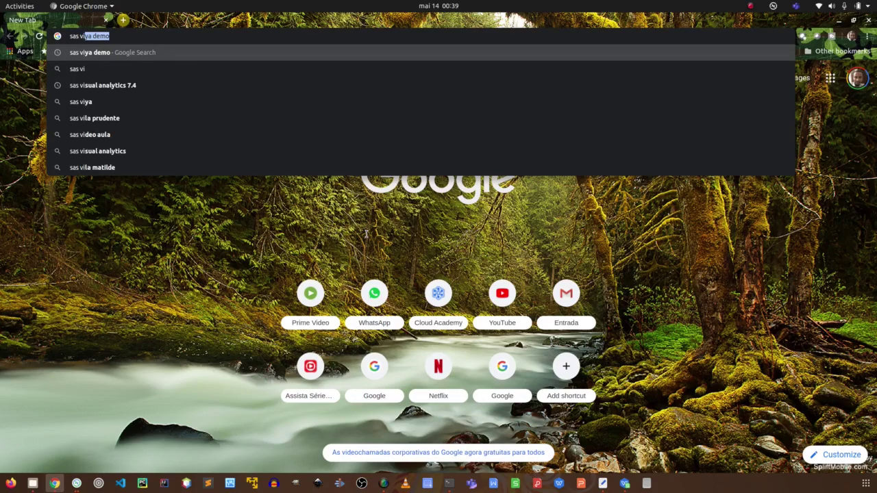
type("ya demo")
key("Return")
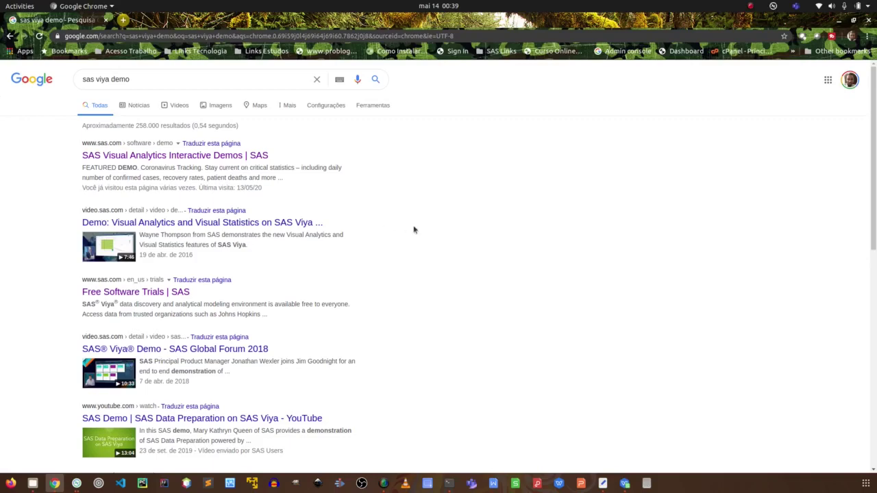
key("ctrl+plus")
key("ctrl+plus")
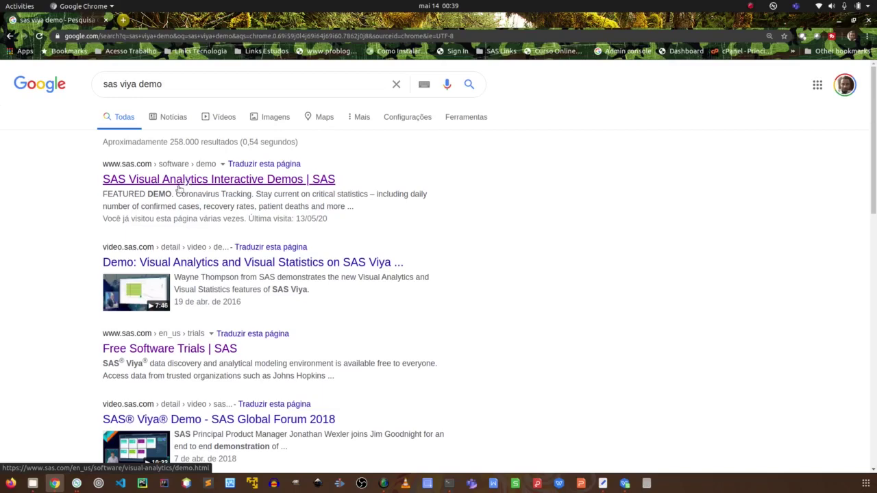
Open the 'SAS Visual Analytics Interactive Demos | SAS' result, then a blank tab beside it.
left_click(204, 181)
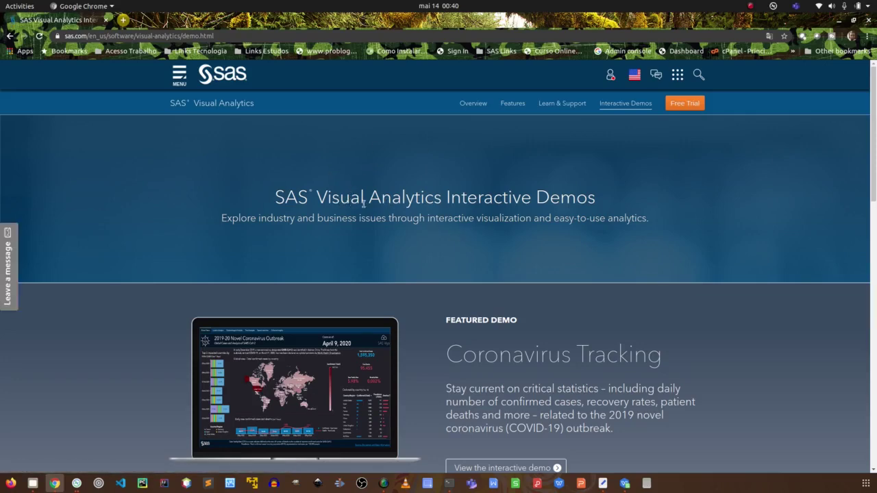
scroll(471, 217, "down", 1)
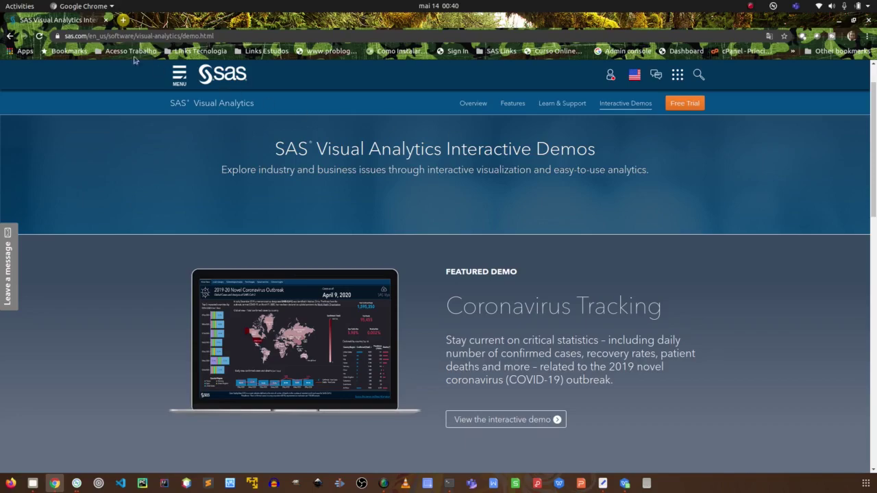
left_click(124, 20)
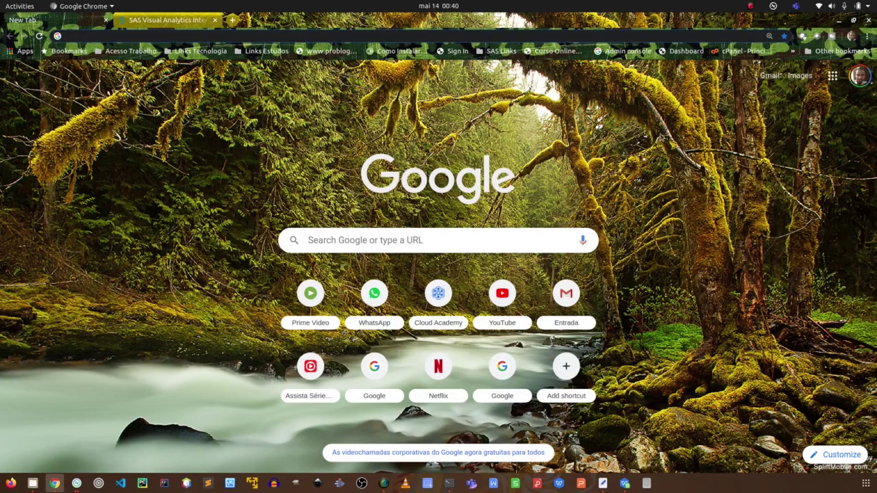
Switch to the other Google account's Gmail inbox, then return to the SAS demos tab.
left_click(859, 75)
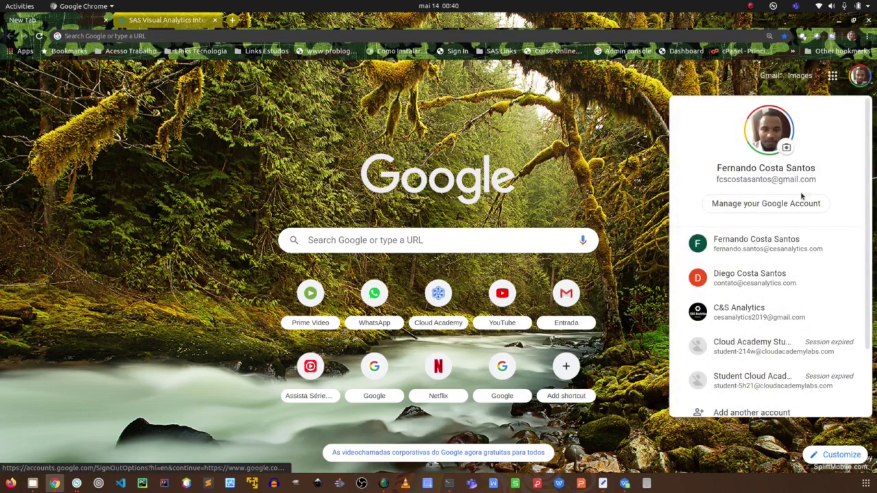
left_click(792, 249)
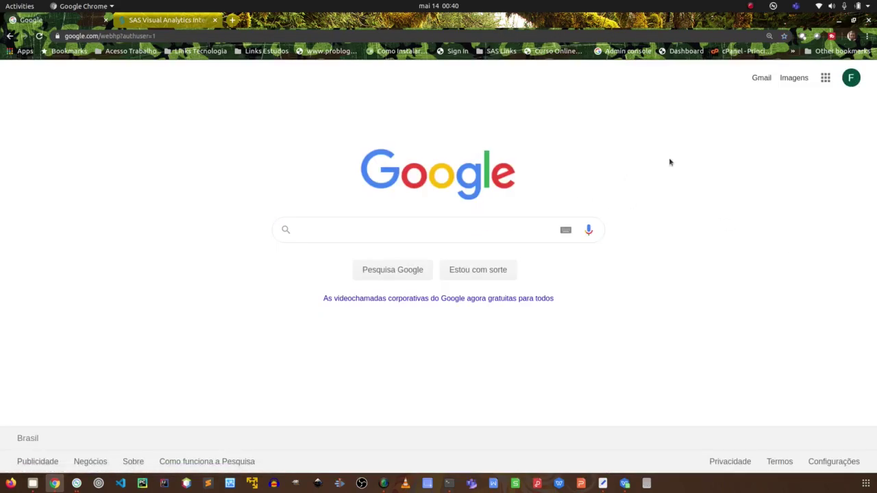
left_click(761, 78)
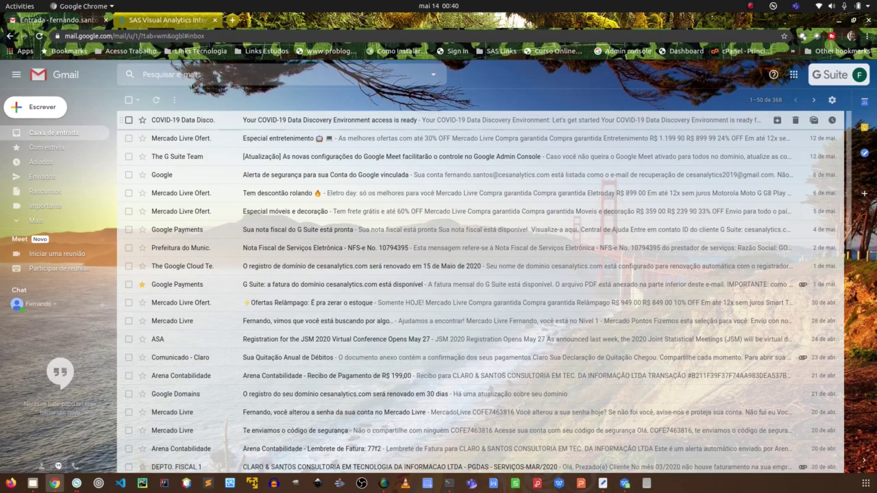
left_click(187, 25)
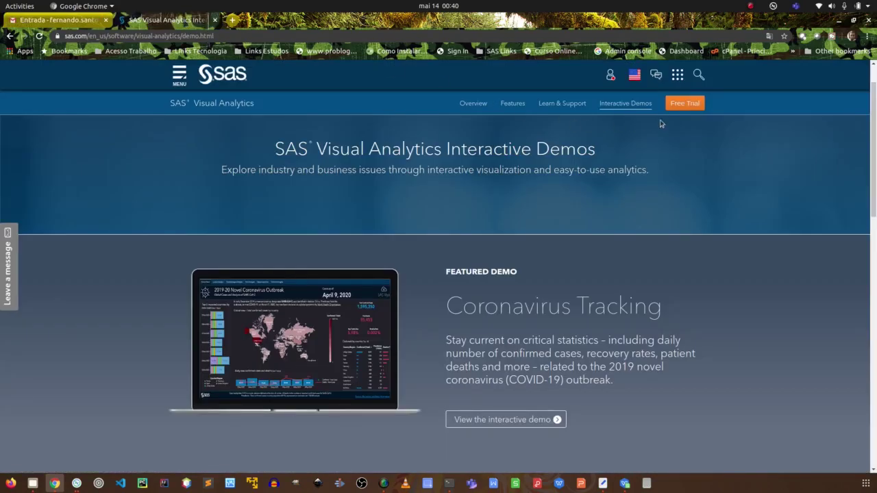
Browse the SAS free trials page and choose 'Access for free' under COVID-19 Discovery & Modeling.
left_click(688, 108)
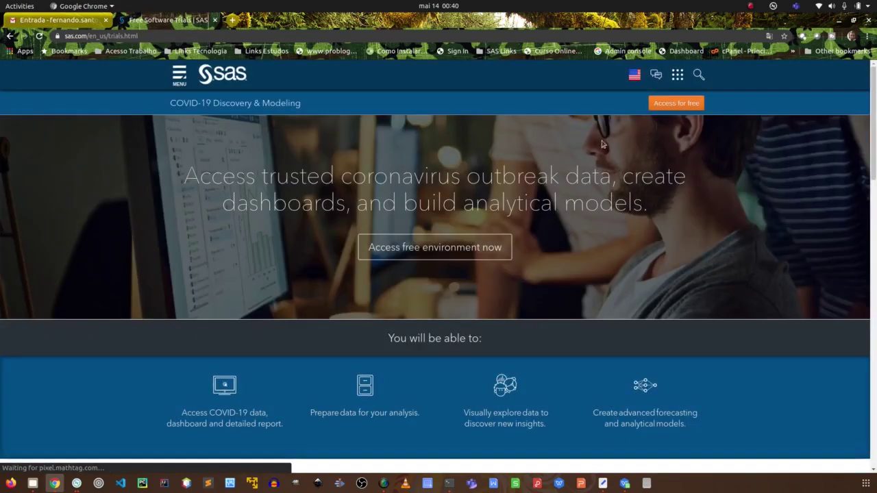
scroll(593, 232, "down", 5)
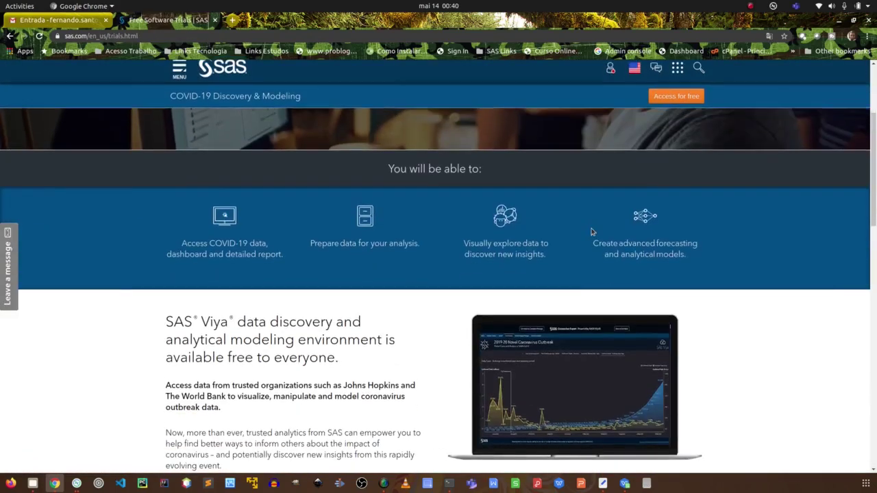
scroll(601, 221, "up", 3)
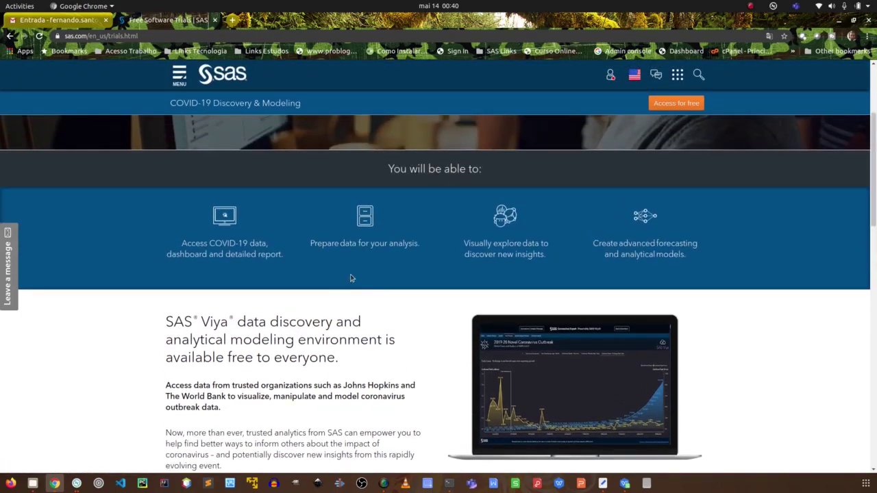
scroll(380, 290, "down", 1)
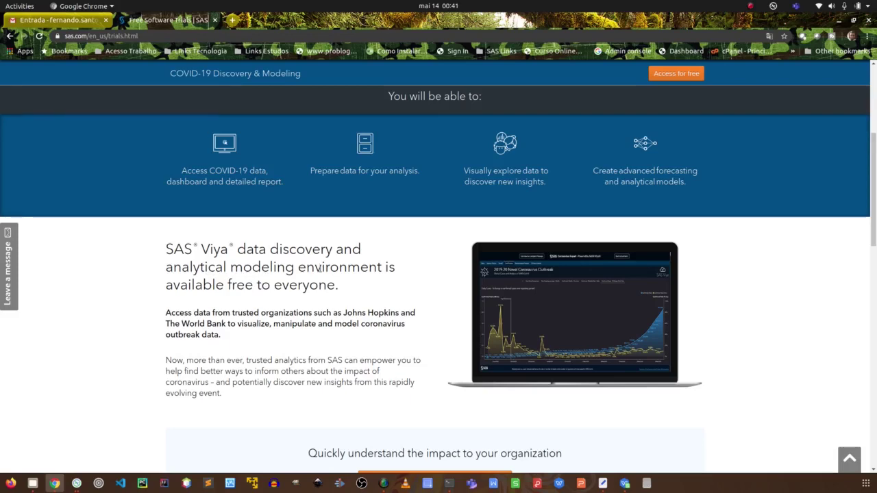
scroll(377, 286, "down", 5)
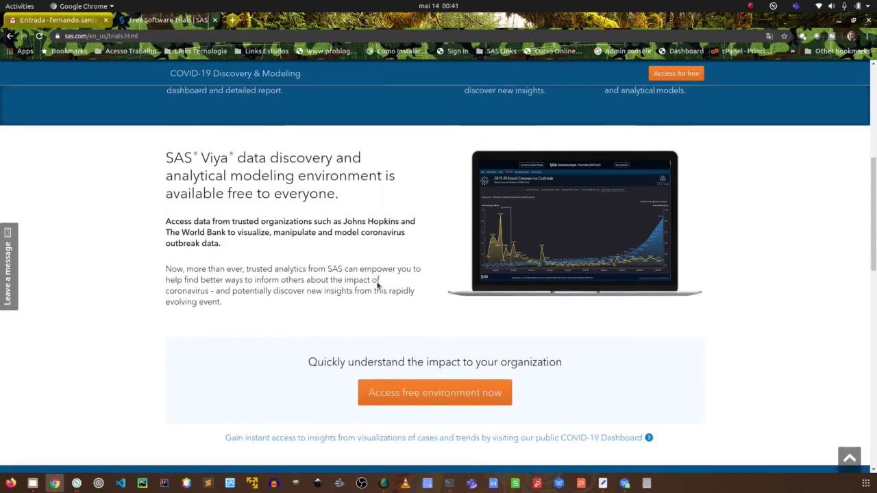
scroll(378, 281, "down", 3)
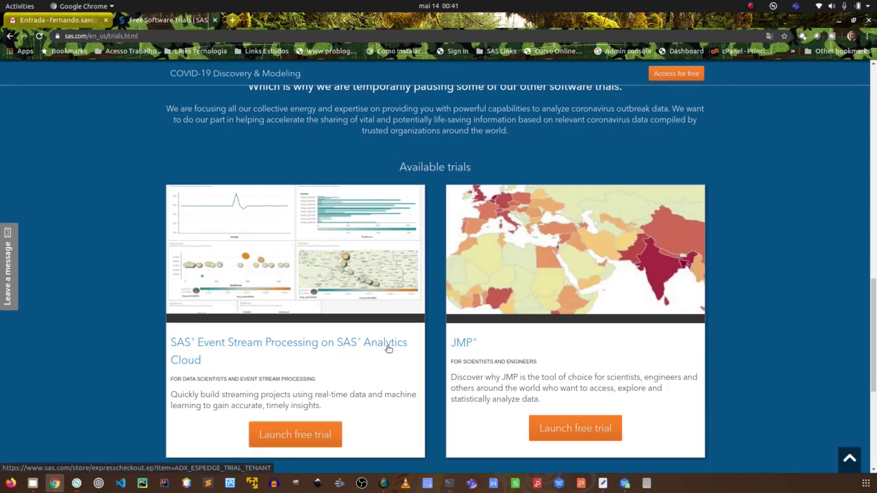
scroll(548, 332, "up", 4)
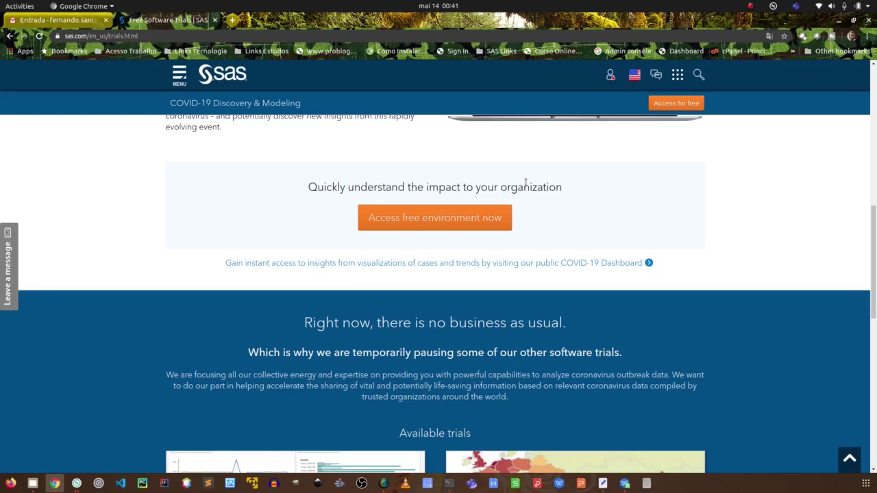
scroll(526, 182, "up", 2)
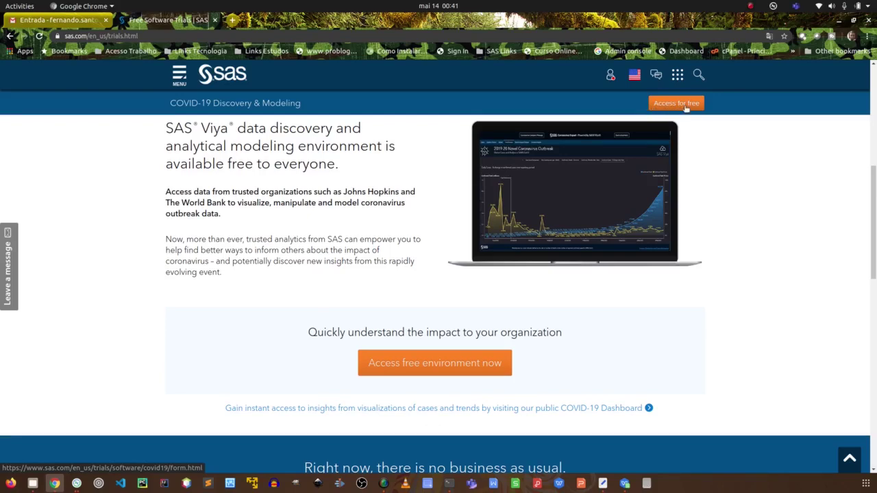
left_click(680, 104)
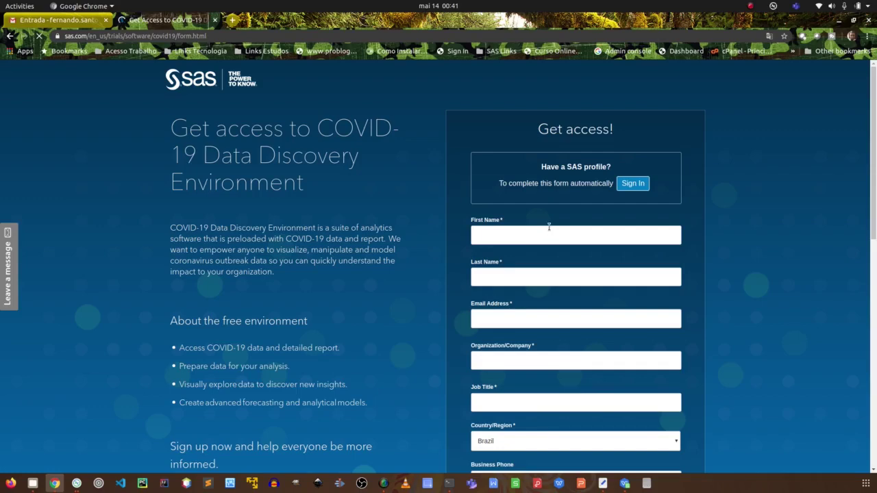
Scroll the Get Access form down to 'Sign me up' and back, then bring Gmail forward.
scroll(548, 226, "down", 4)
scroll(548, 226, "up", 1)
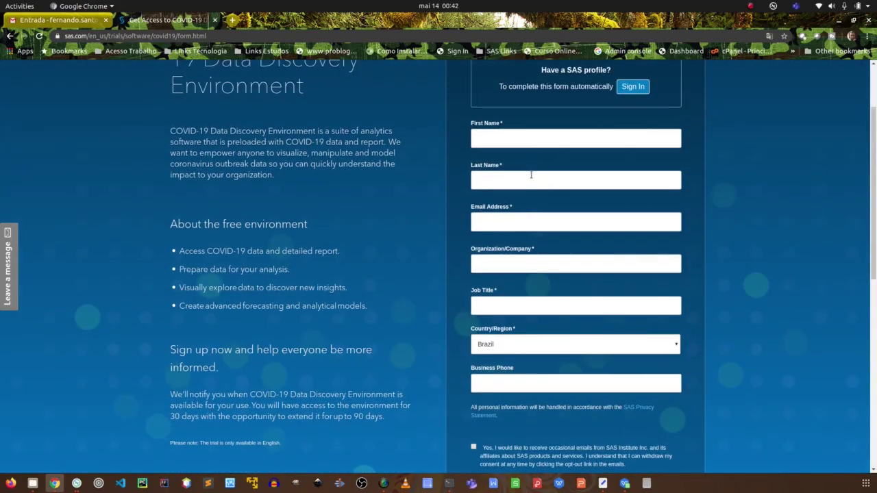
scroll(531, 176, "down", 3)
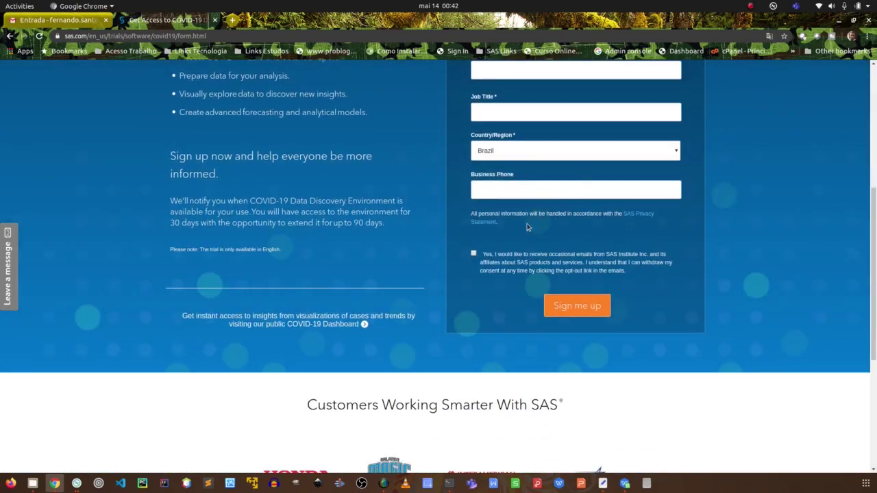
scroll(548, 214, "up", 3)
scroll(547, 214, "up", 1)
scroll(581, 252, "down", 2)
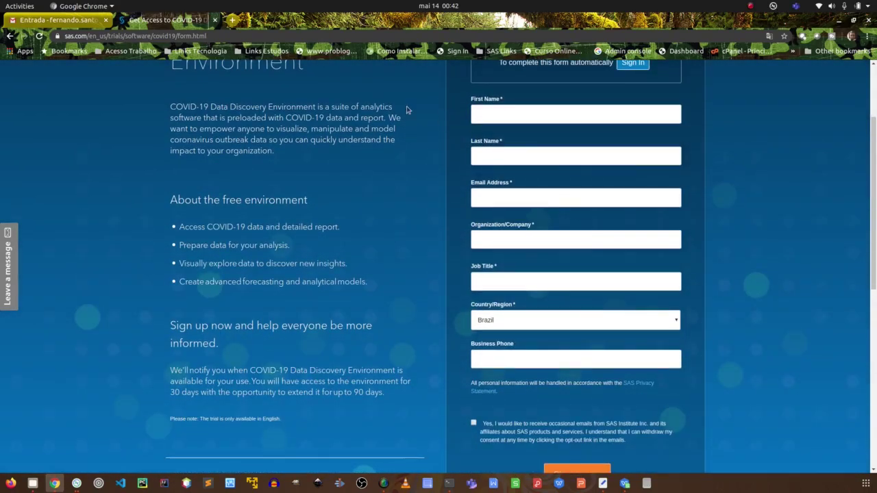
left_click(67, 22)
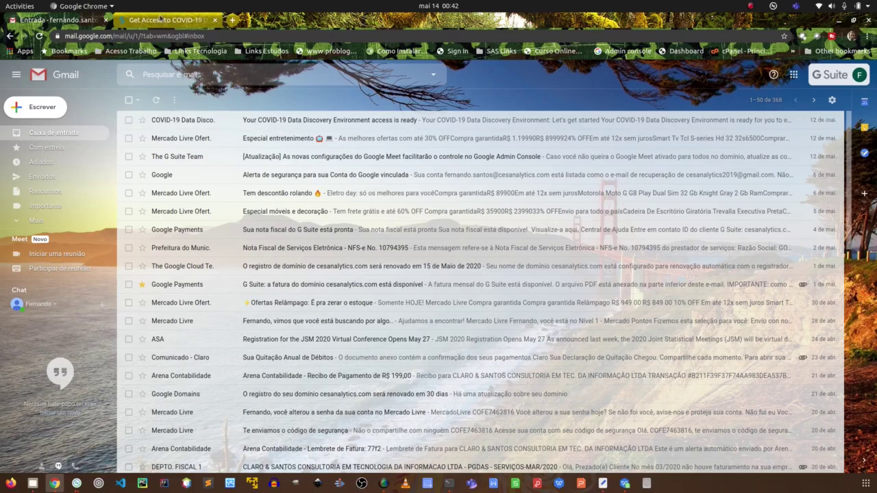
In a new tab, search 'sas viya demo' and open the Visual Analytics Interactive Demos result.
left_click(159, 20)
left_click(232, 20)
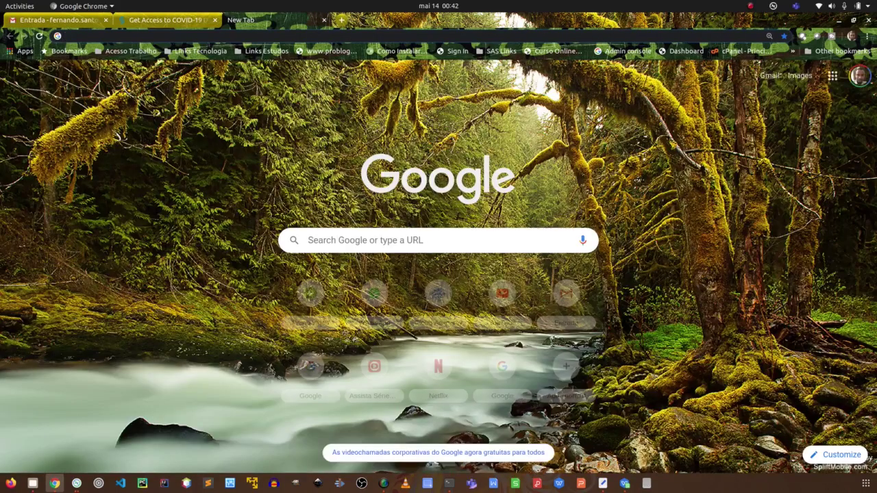
left_click(401, 237)
type("sas")
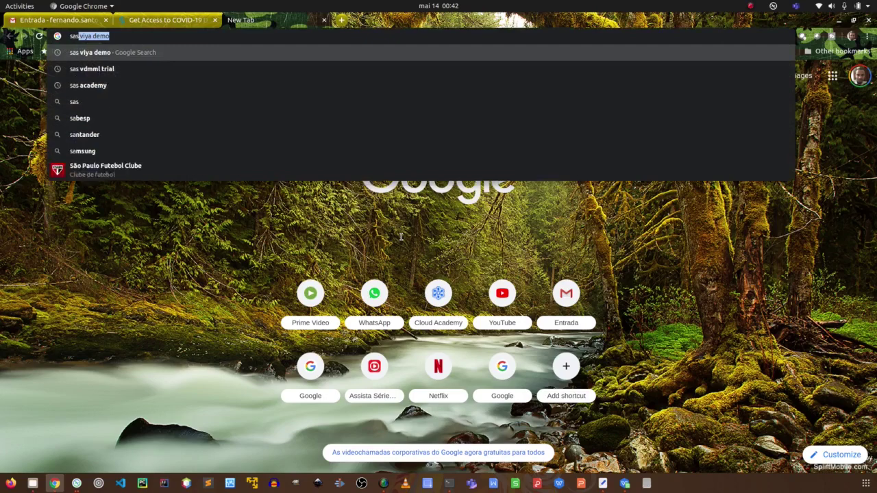
key("Return")
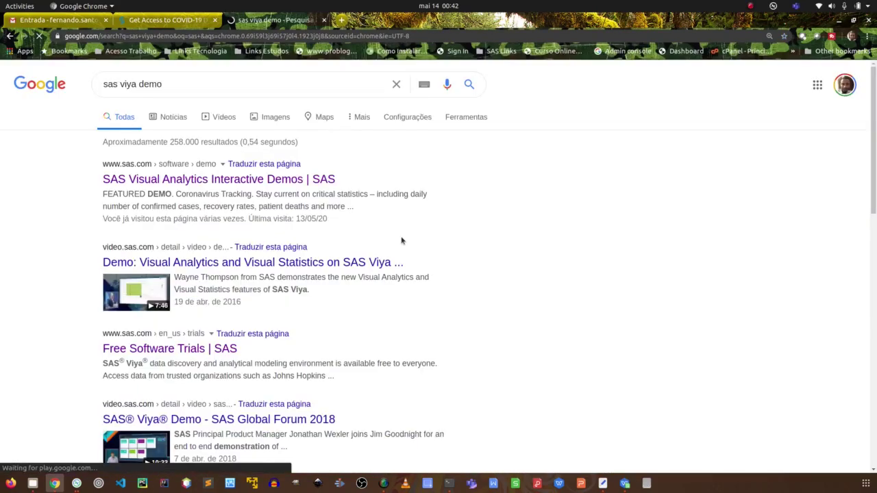
left_click(263, 184)
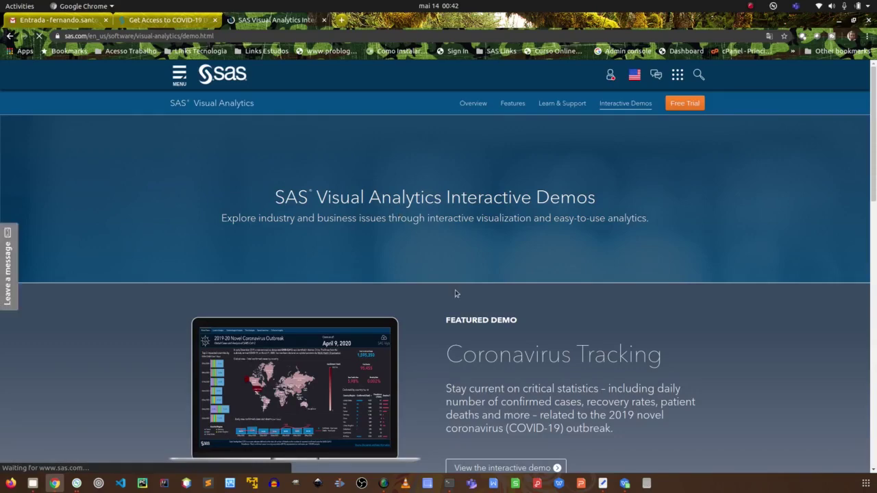
Browse the Available Demos cards, then return to the 'Get Access to COVID-19' form tab.
scroll(562, 262, "down", 6)
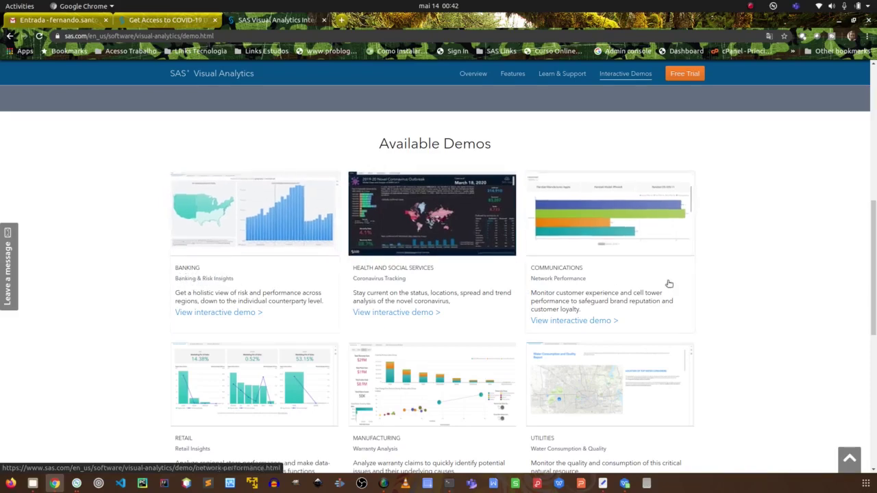
scroll(172, 318, "down", 3)
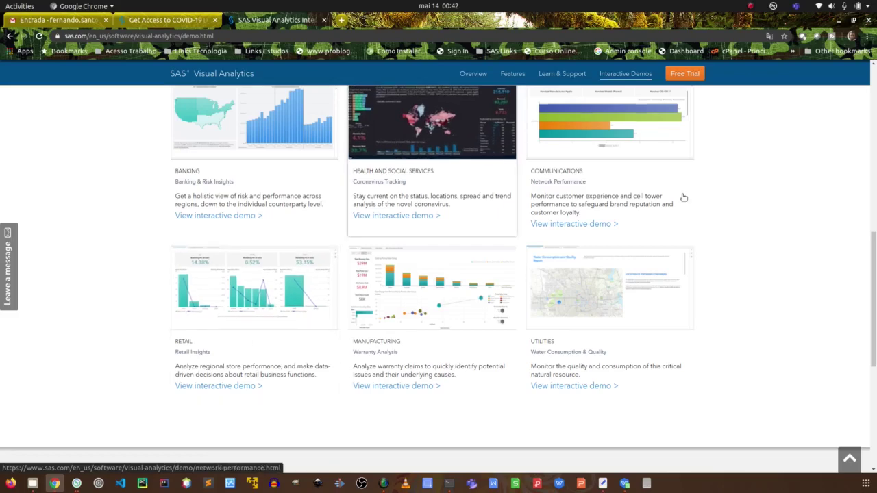
scroll(813, 253, "up", 1)
scroll(813, 253, "up", 5)
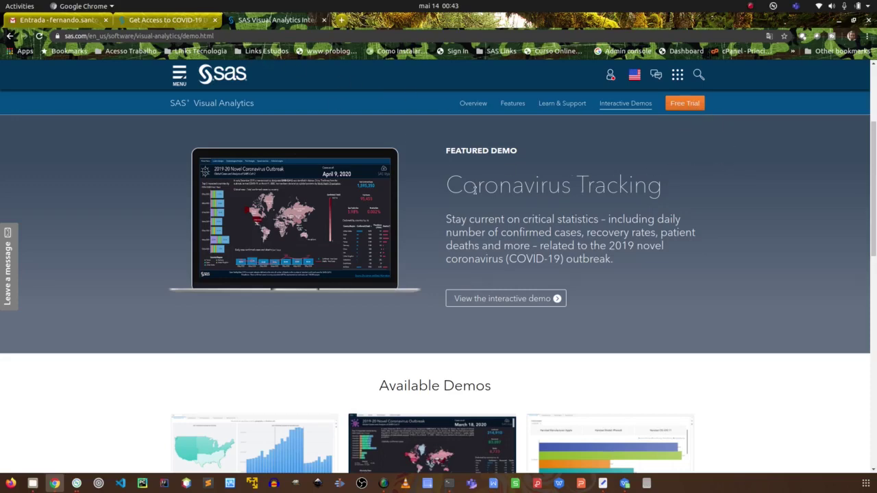
left_click(175, 21)
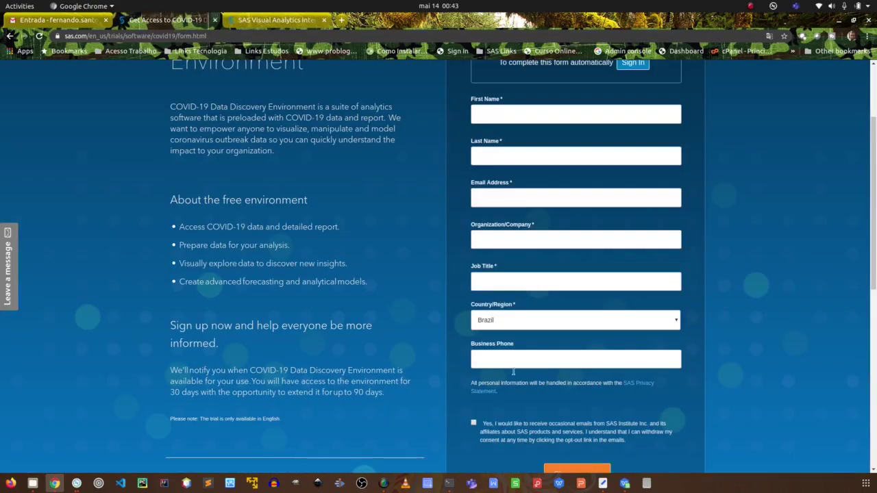
scroll(506, 362, "down", 3)
scroll(378, 254, "up", 5)
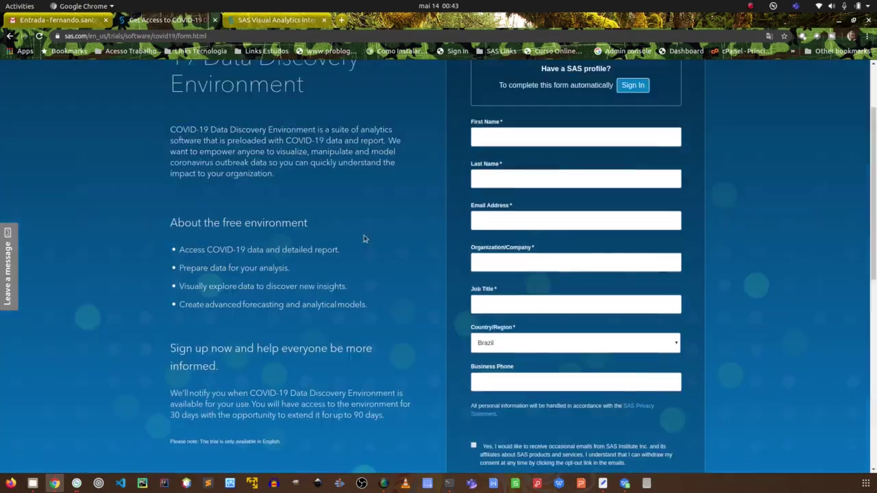
Open and read the 'COVID-19 Data Discovery Environment access is ready' email in Gmail.
left_click(63, 23)
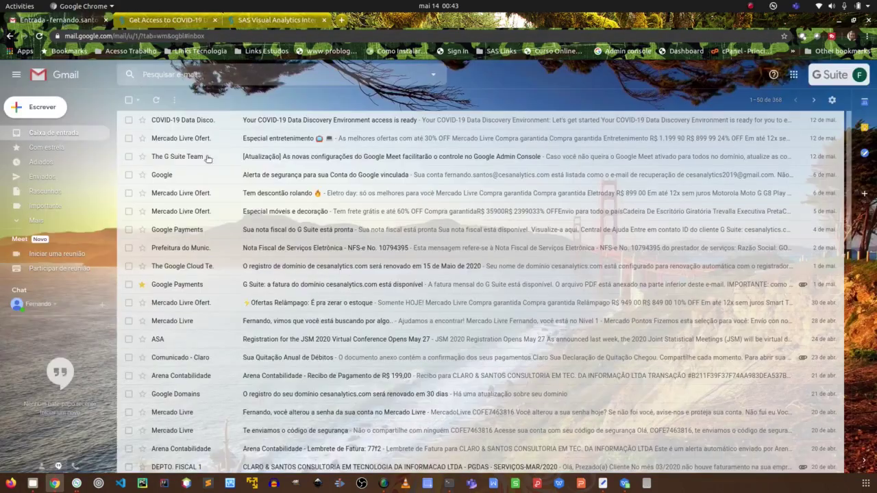
left_click(184, 121)
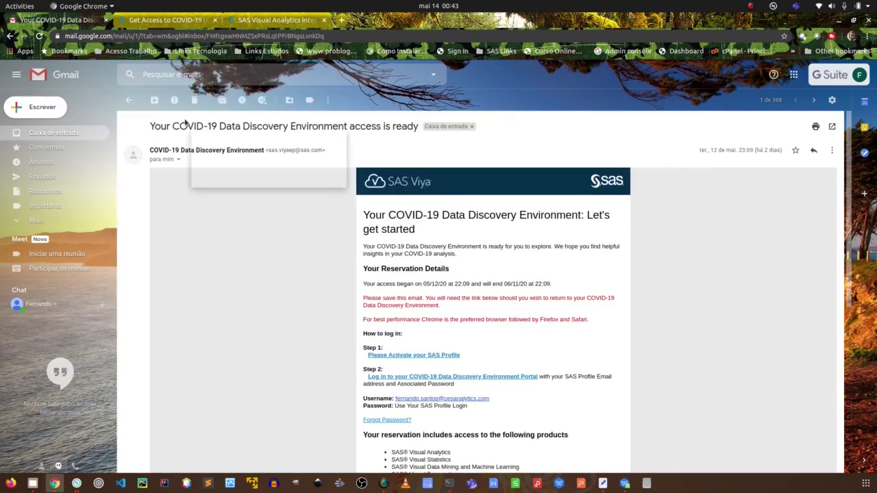
scroll(483, 272, "down", 3)
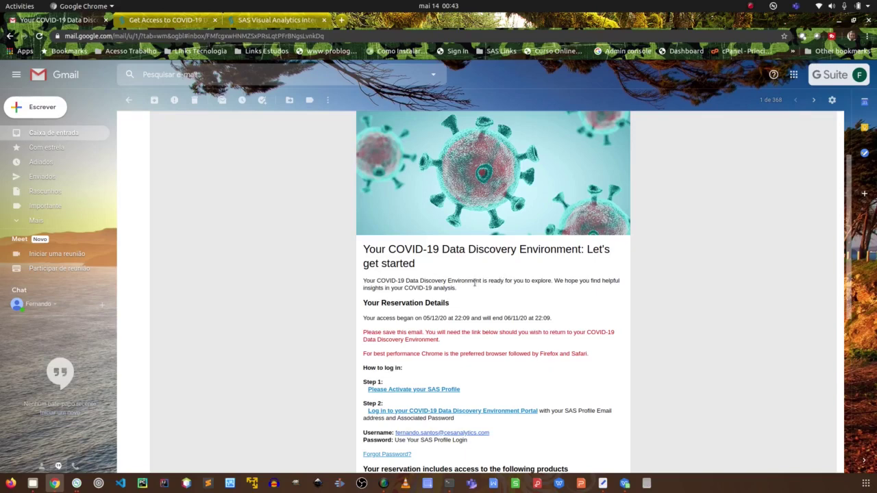
scroll(445, 299, "down", 2)
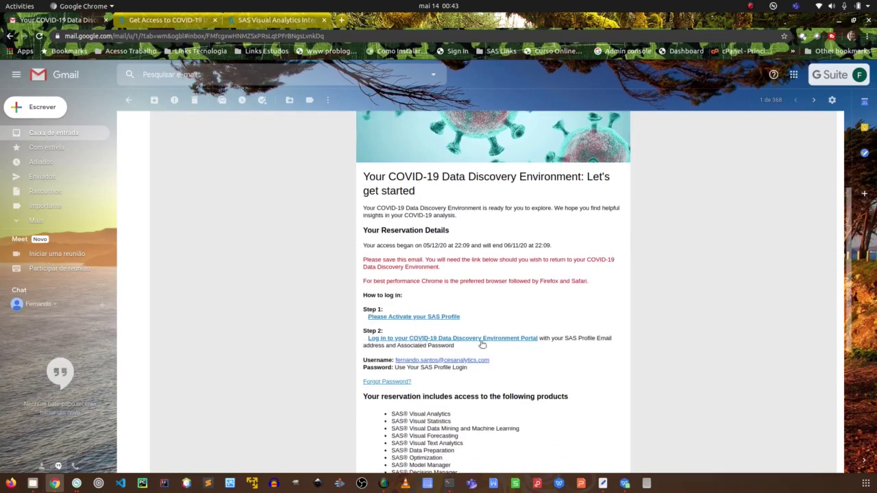
scroll(481, 338, "up", 1)
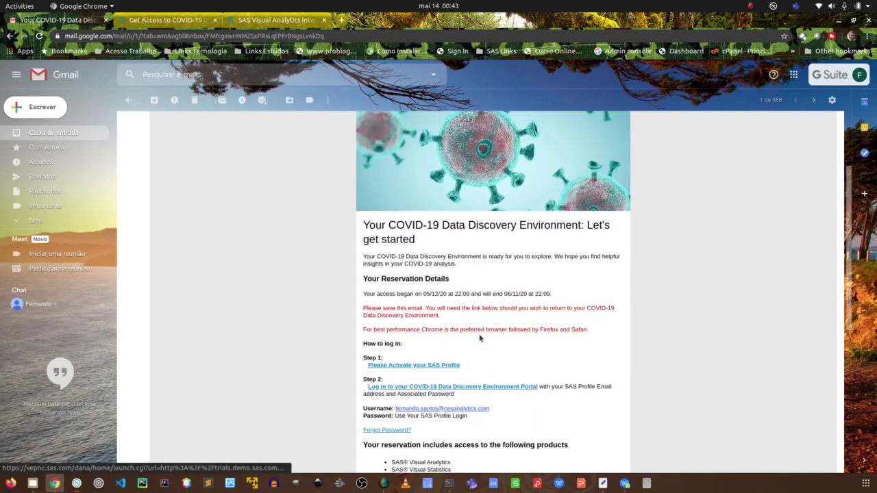
scroll(480, 338, "down", 1)
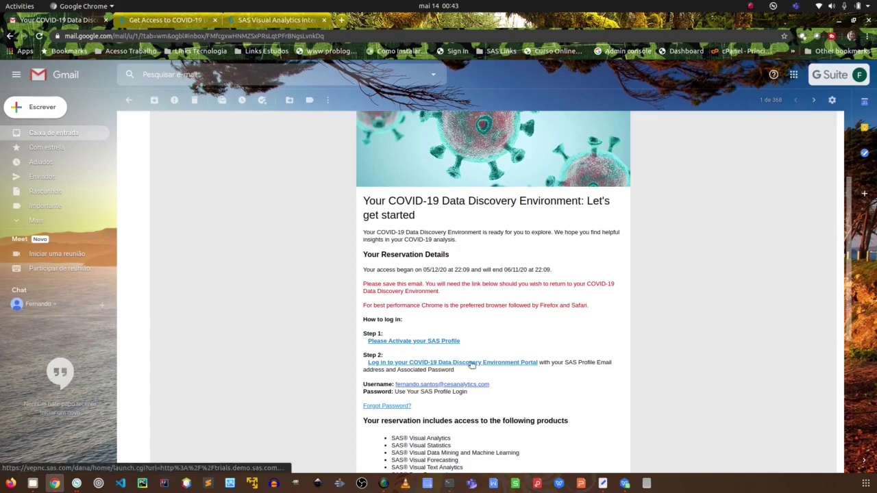
Close the Visual Analytics demos and COVID-19 form tabs, then follow the portal login link.
left_click(194, 19)
left_click(274, 20)
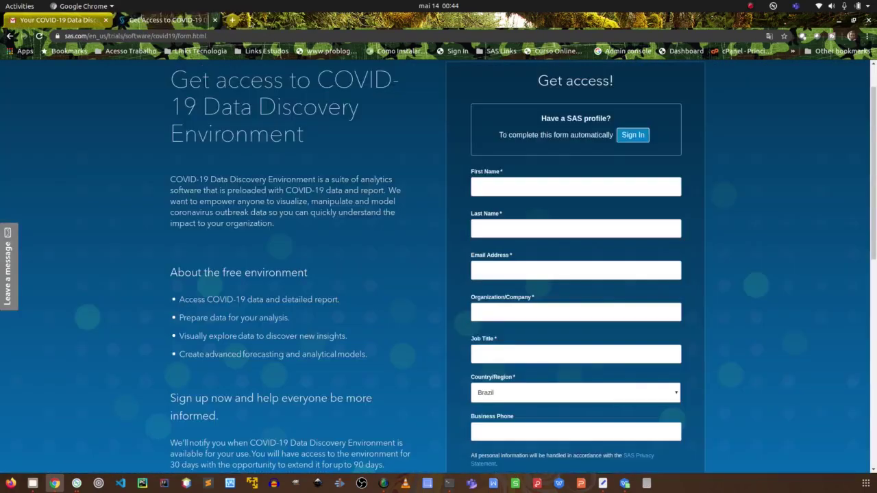
left_click(324, 20)
left_click(214, 20)
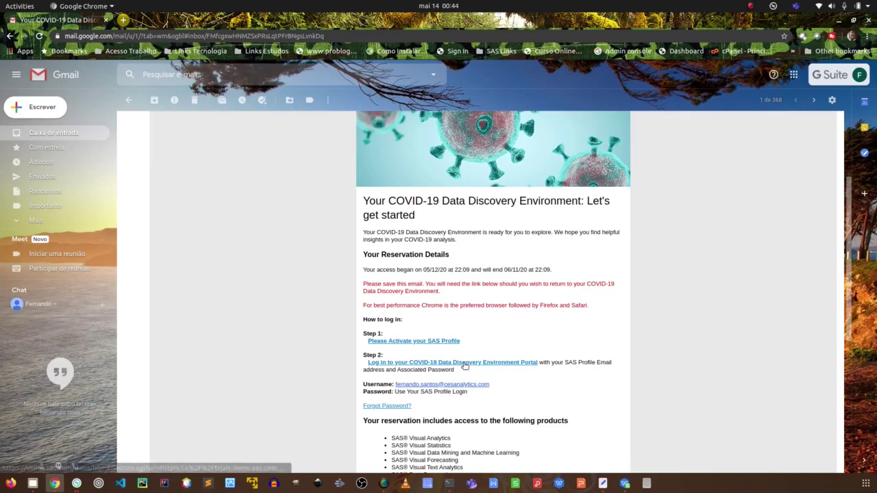
left_click(465, 366)
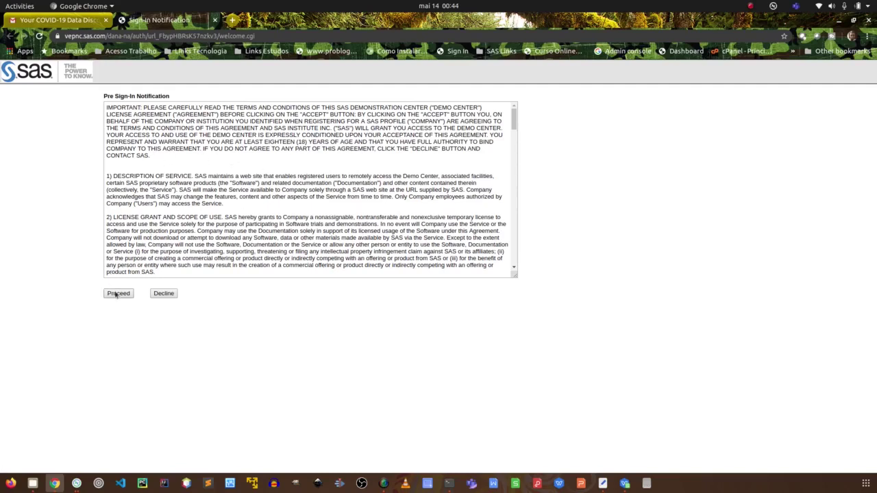
Review the email's included products, highlighting Visual Statistics, Data Mining and Machine Learning, Visual Text Analytics.
left_click(58, 20)
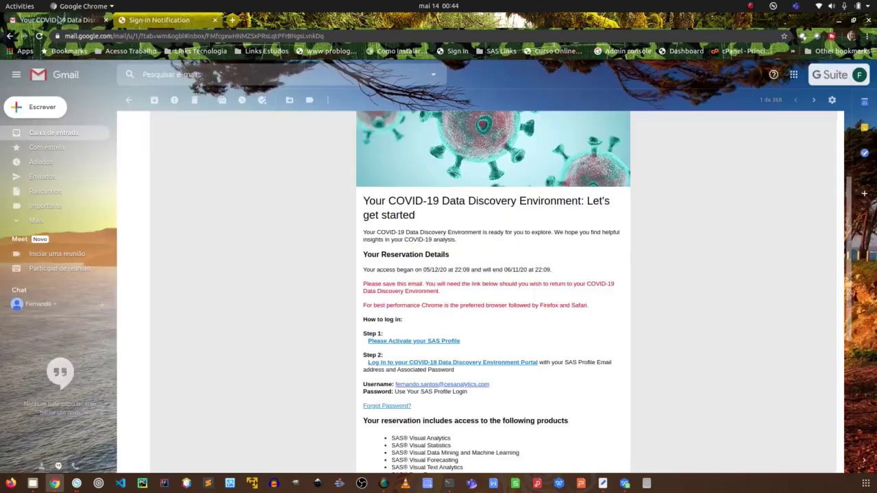
scroll(500, 251, "down", 4)
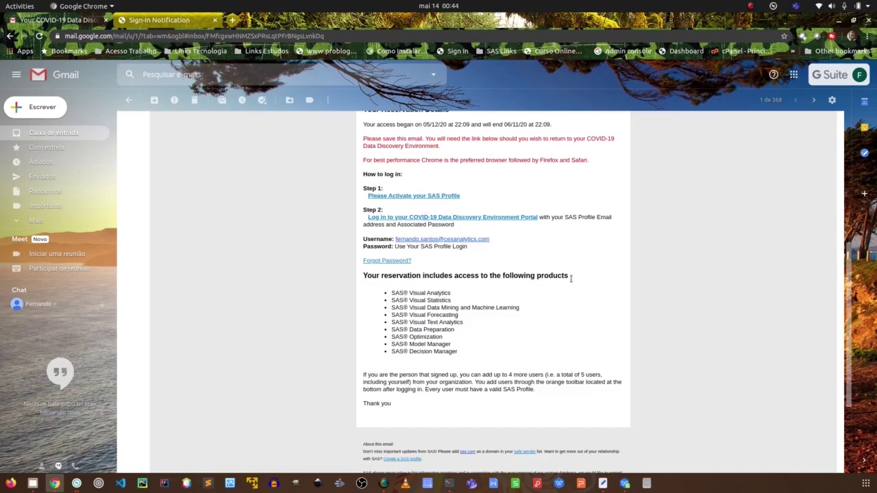
mouse_move(392, 293)
left_mouse_down()
mouse_move(452, 300)
mouse_move(396, 301)
left_mouse_up()
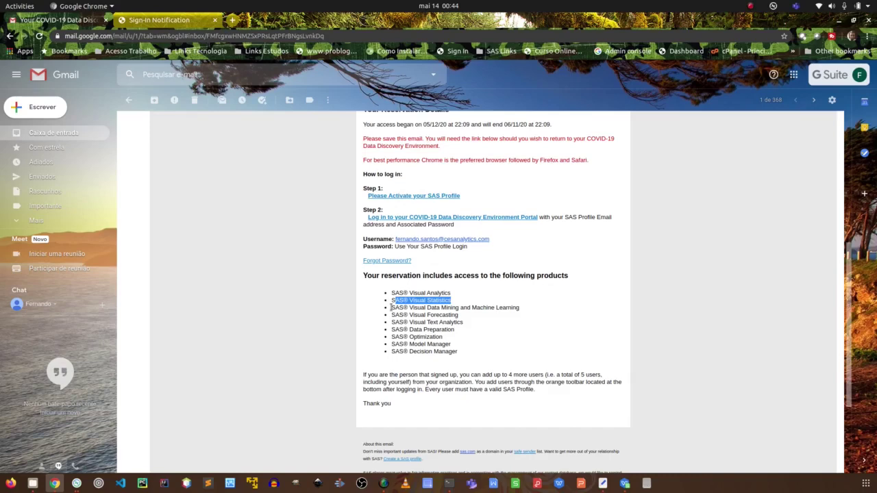
left_click_drag(391, 308, 538, 312)
left_click(538, 310)
left_click(405, 306)
left_click(539, 311)
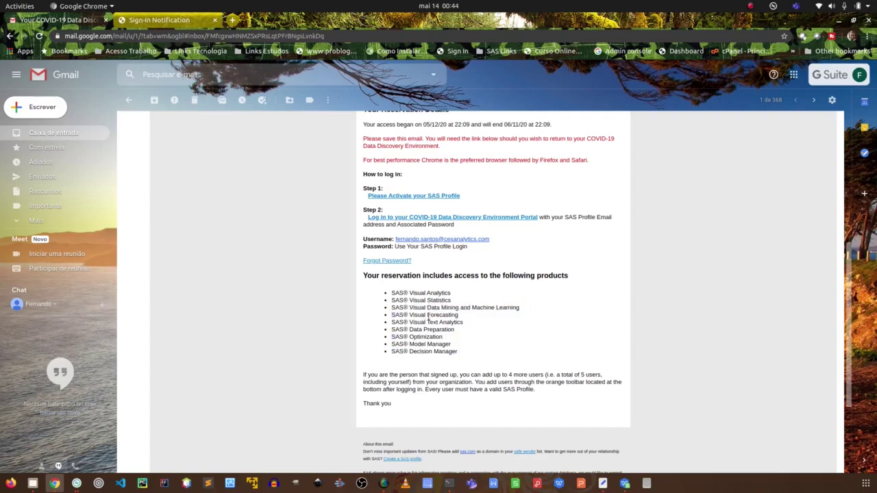
left_click_drag(475, 327, 454, 330)
left_click(449, 342)
On the SAS sign-in notification page, zoom to 110% and accept the terms with Proceed.
left_click(171, 21)
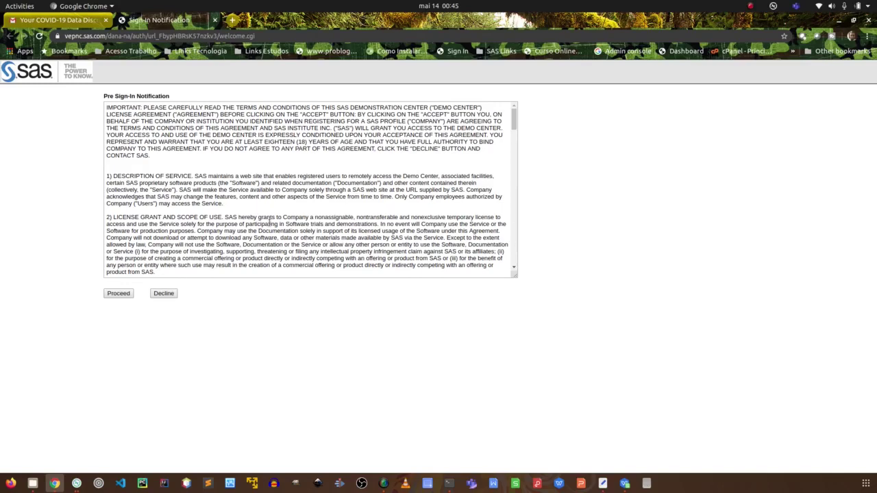
key("ctrl+plus")
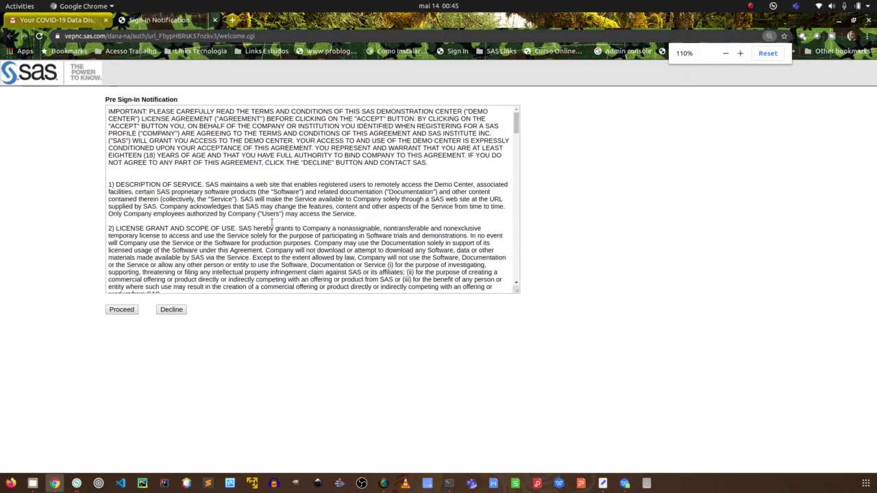
left_click(122, 354)
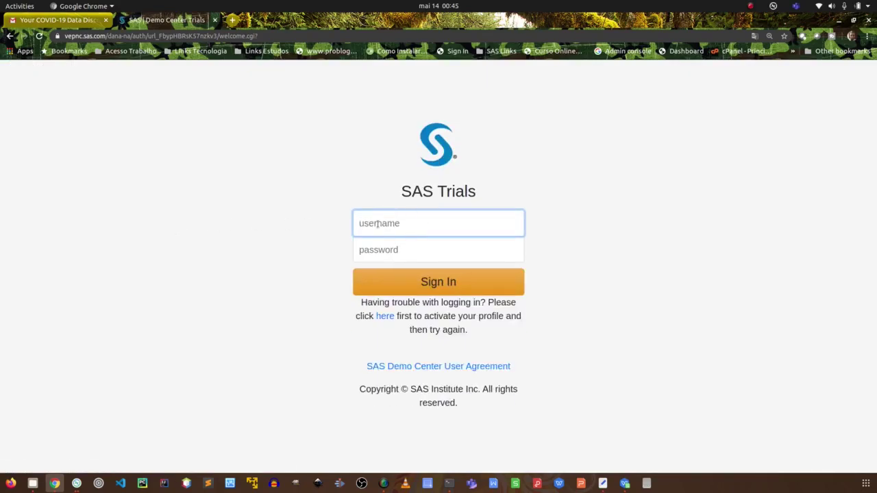
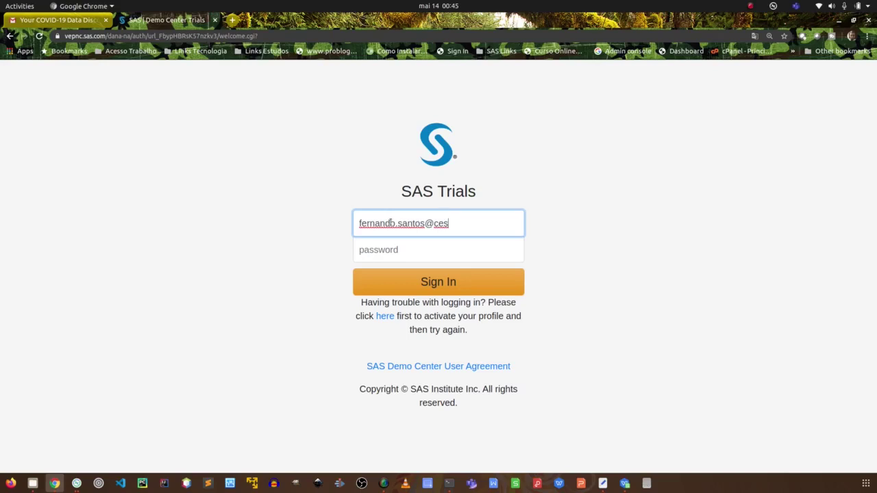
Log in to SAS Trials with the account e-mail and password, fixing a typo in the e-mail.
key("Tab")
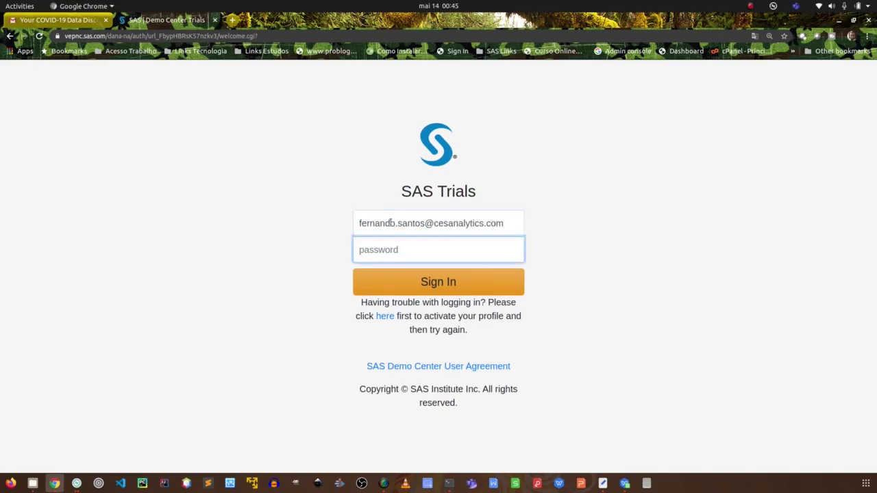
type("•••••••••")
key("Return")
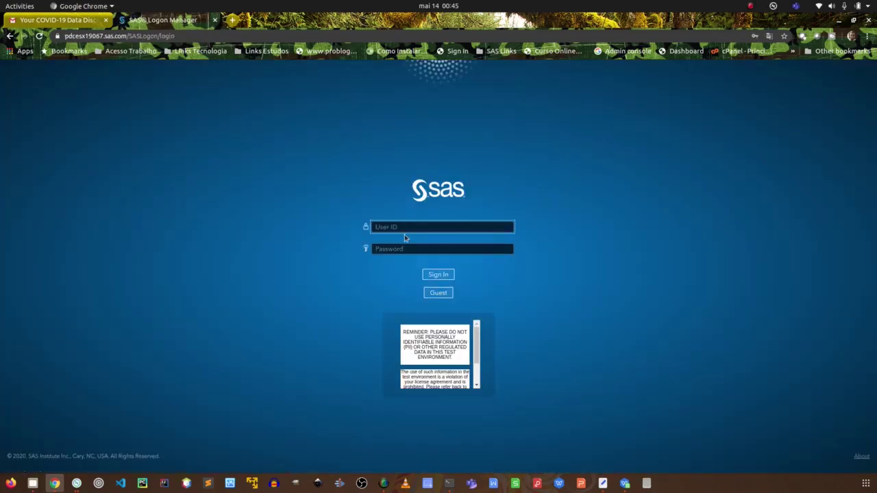
Sign in to SAS Logon Manager with the profile user ID and password, correcting the user ID's domain.
left_click(406, 229)
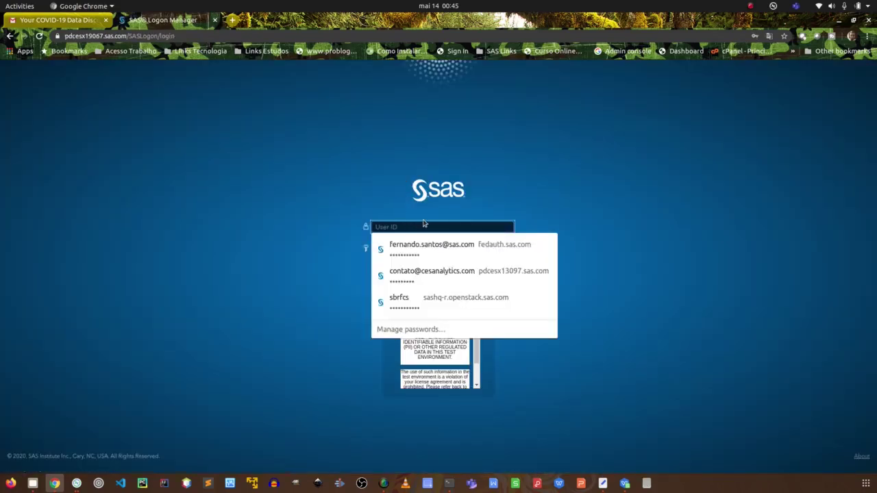
left_click(422, 224)
left_click(420, 226)
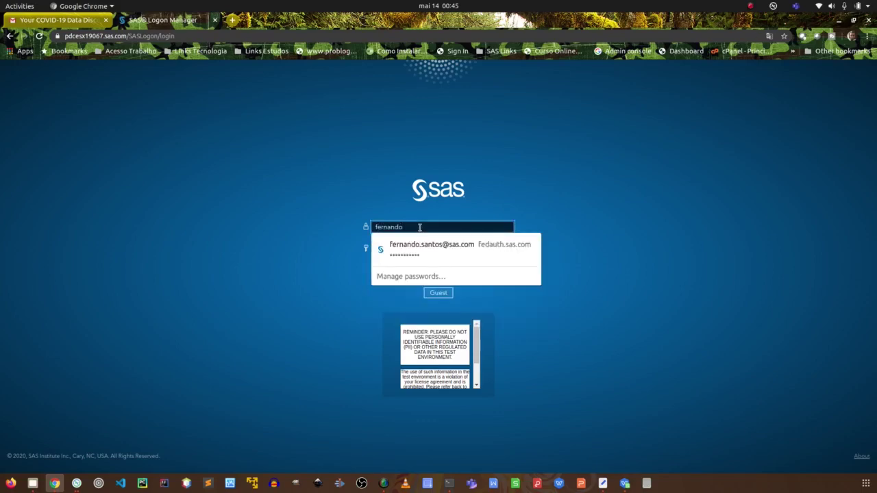
key("Return")
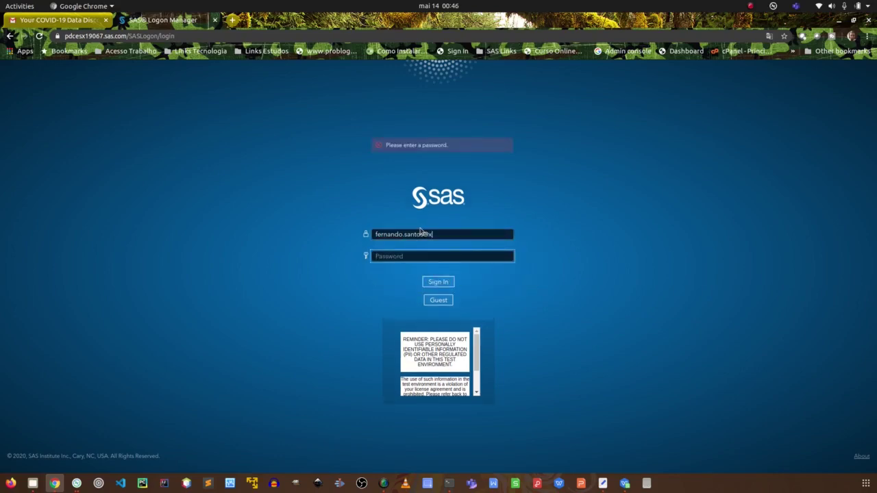
type("•••")
left_click(446, 234)
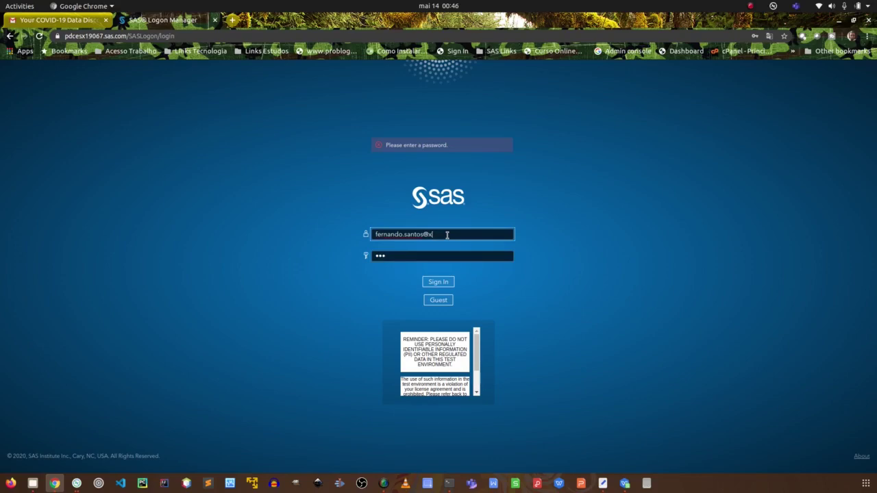
key("BackSpace")
type("cesanalytics.com")
key("Tab")
type("s•••••••••")
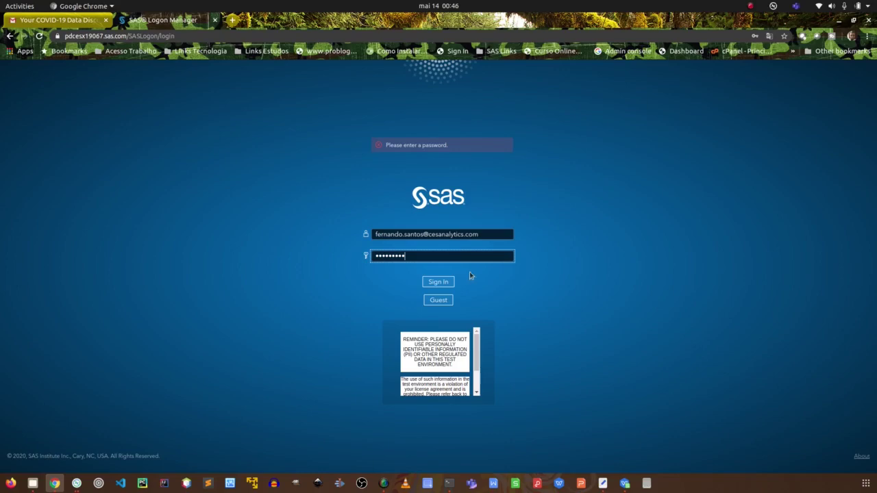
left_click(446, 283)
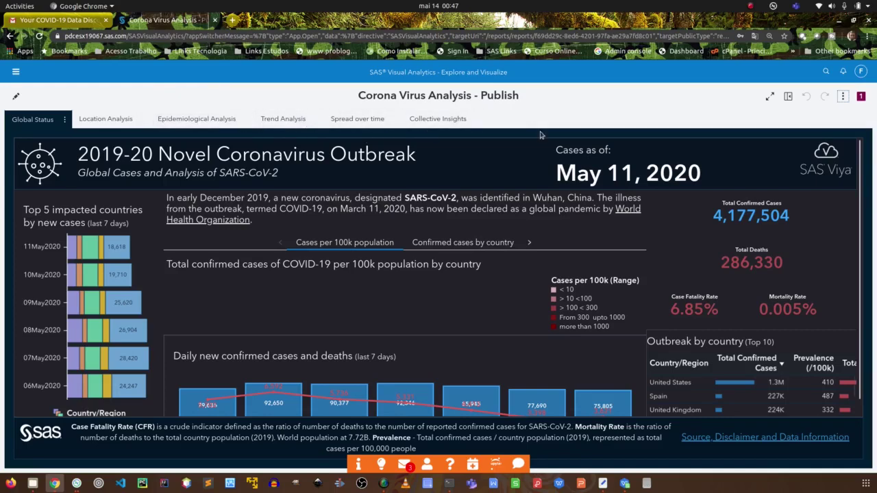
key("ctrl+plus")
key("ctrl+plus")
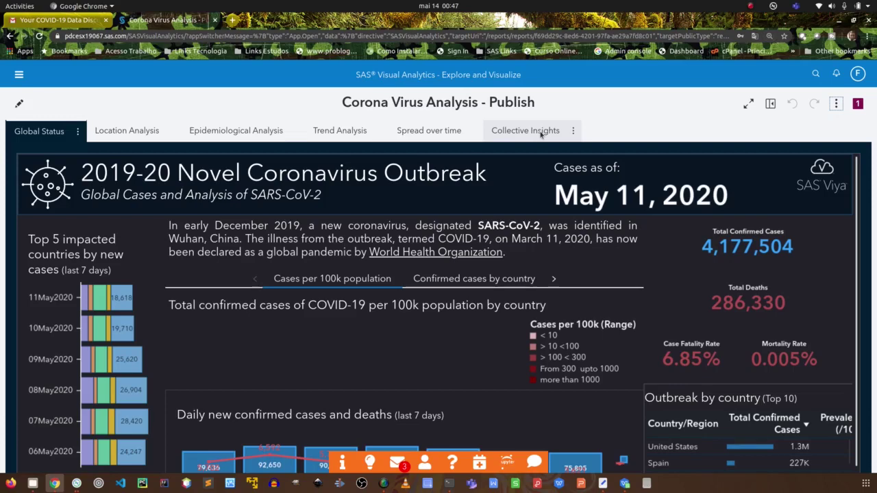
key("ctrl+minus")
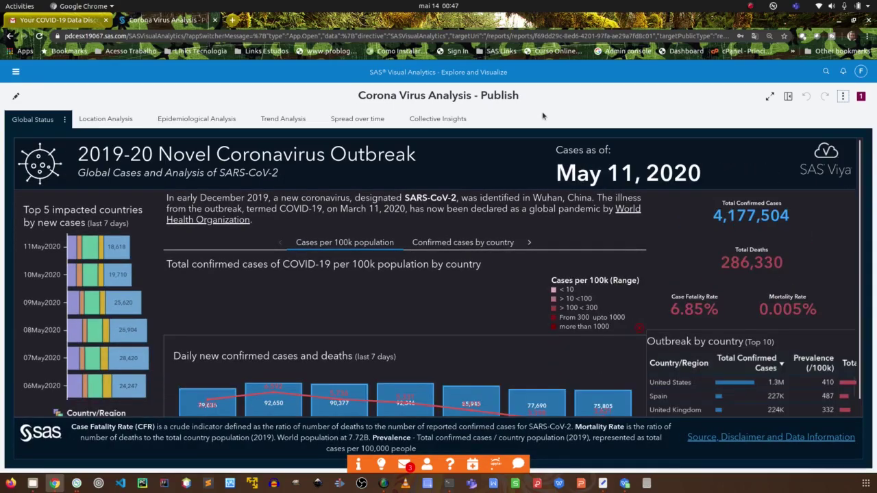
key("ctrl+plus")
key("ctrl+minus")
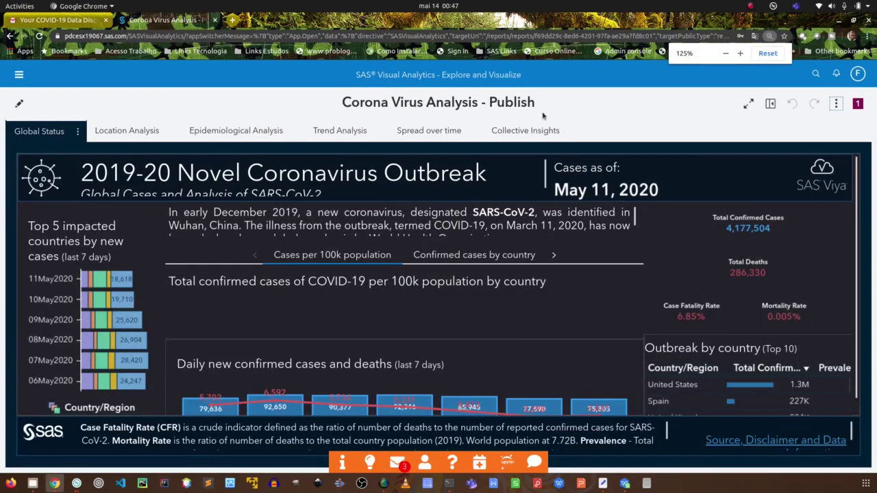
key("ctrl+minus")
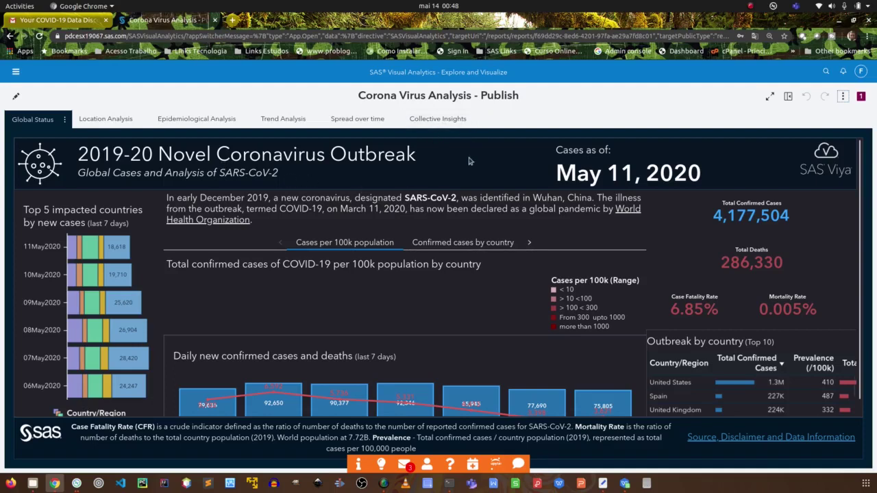
Switch the report to edit mode and select the top 5 countries chart and the title banner.
left_click(16, 98)
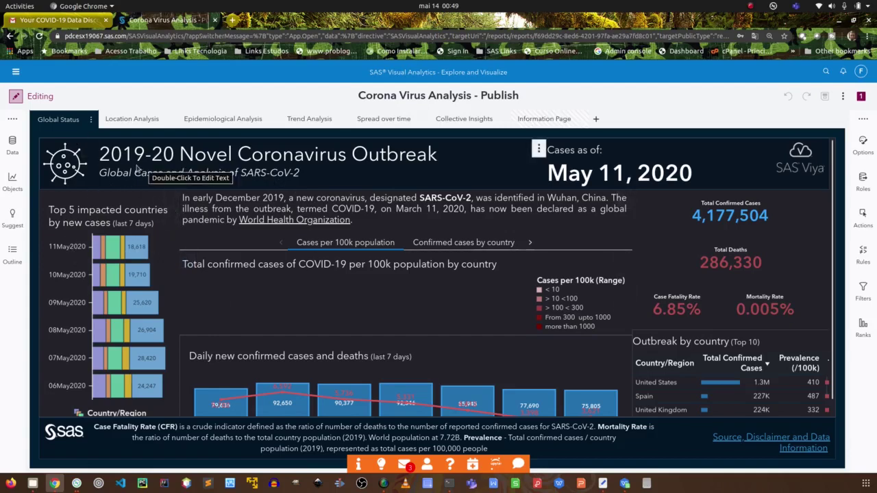
left_click(113, 245)
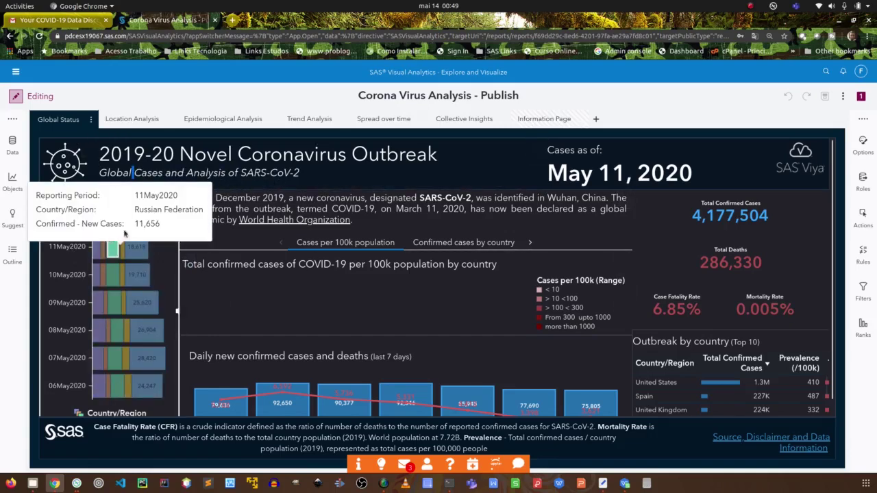
left_click(321, 184)
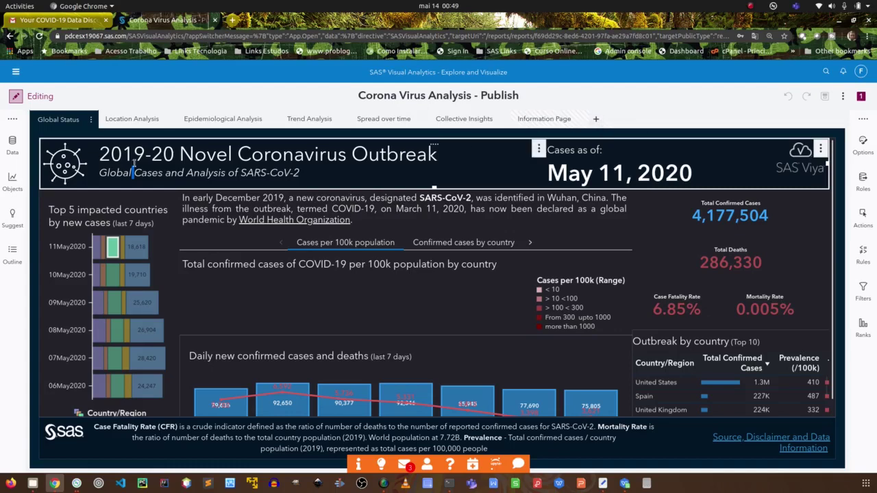
Check the data sources in the Data pane, then collapse the pane so the page fills the view.
left_click(12, 143)
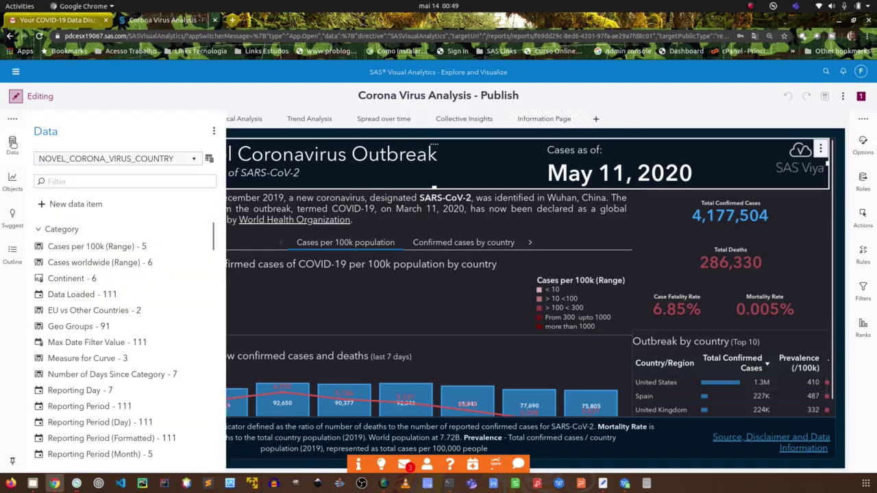
left_click(195, 159)
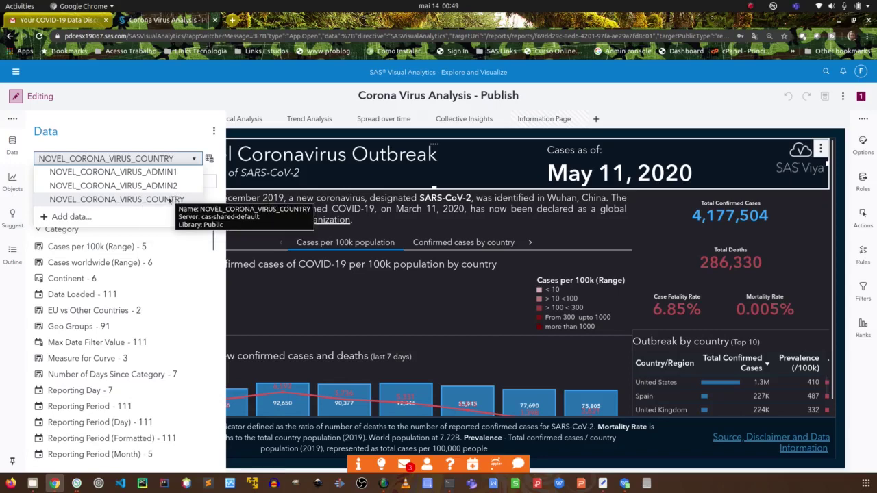
left_click(631, 114)
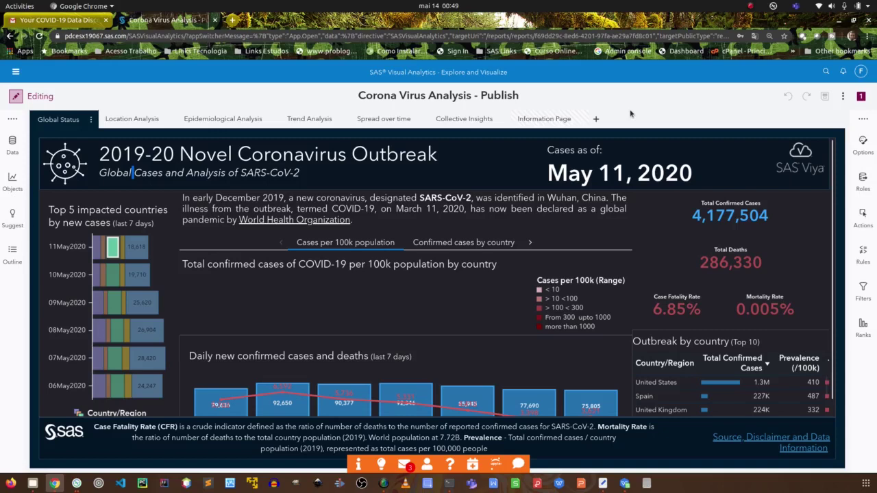
Add a new page named Page 8, collapse the page templates, and keep the default name.
left_click(597, 120)
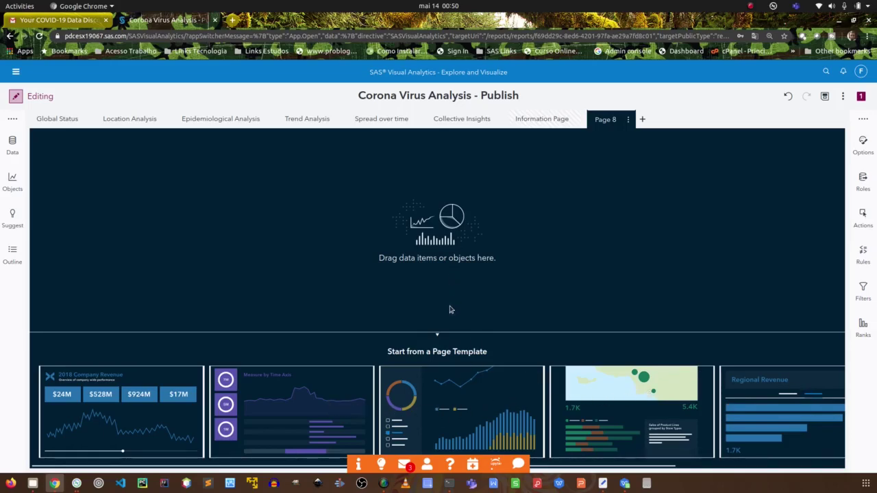
left_click(439, 335)
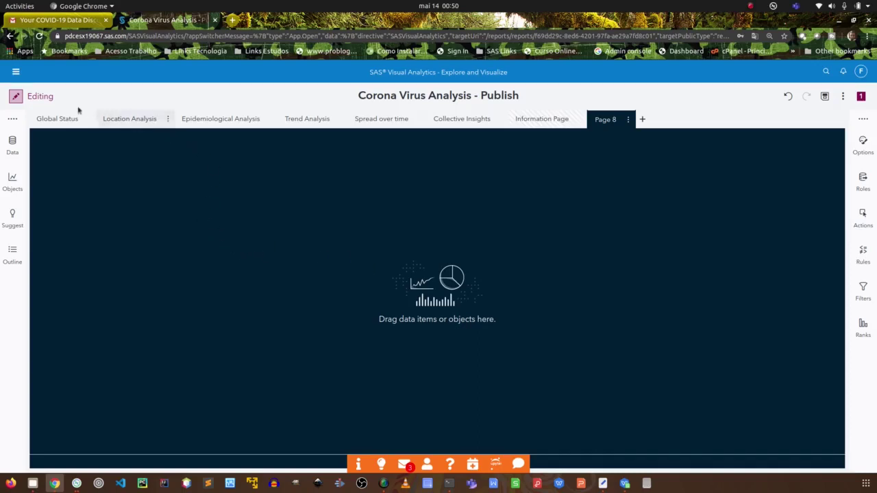
double_click(605, 119)
key("Escape")
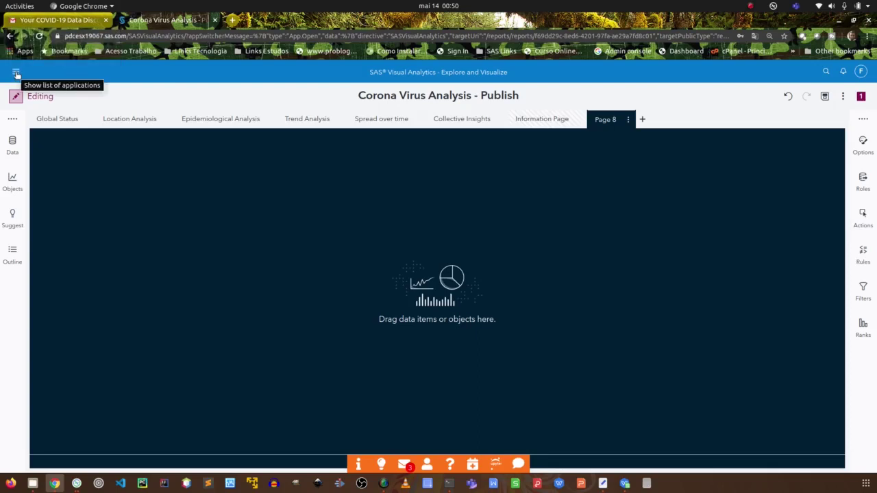
left_click(17, 74)
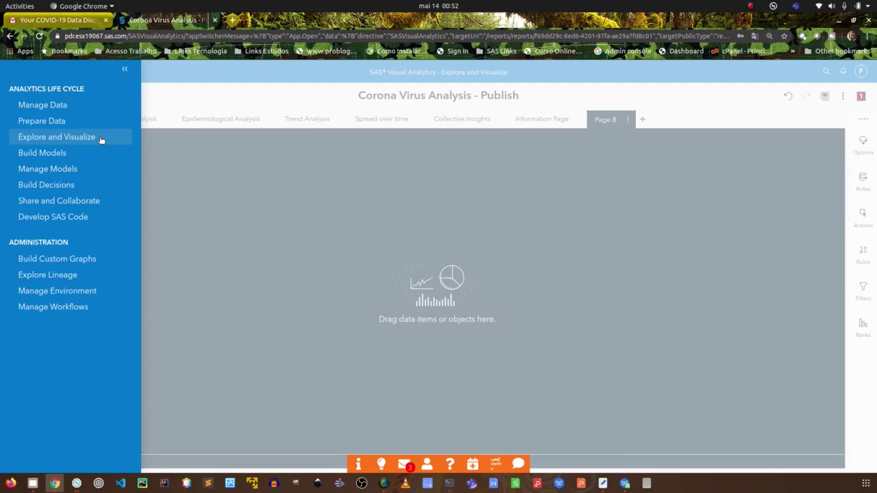
left_click(248, 172)
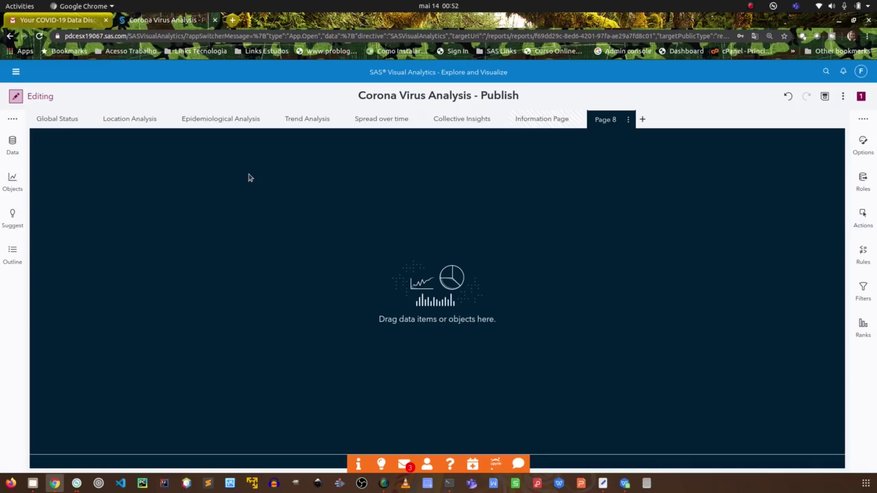
left_click(13, 141)
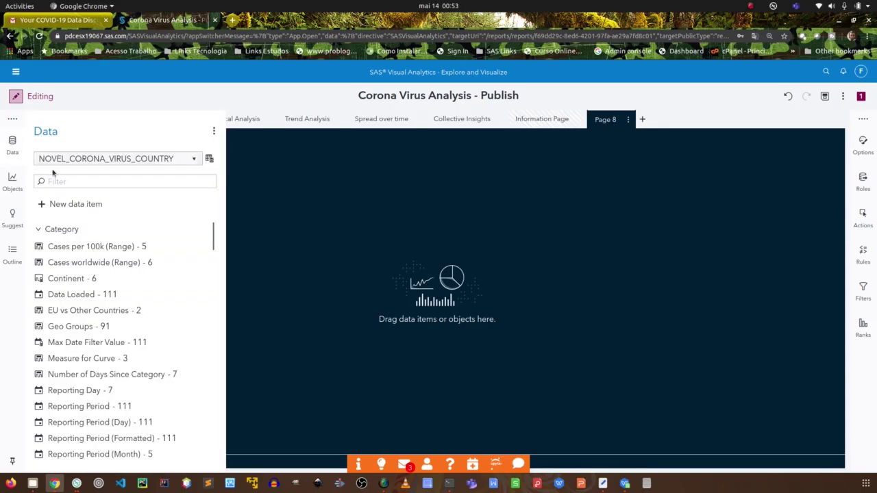
left_click(181, 160)
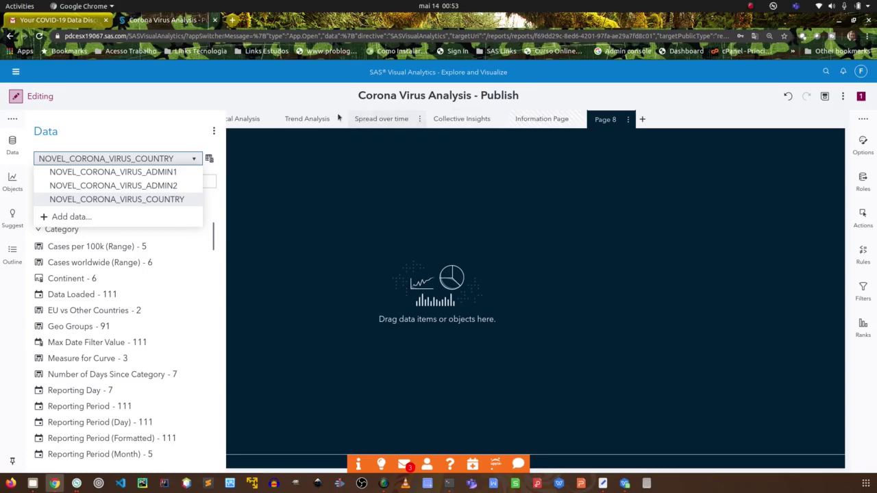
left_click(314, 178)
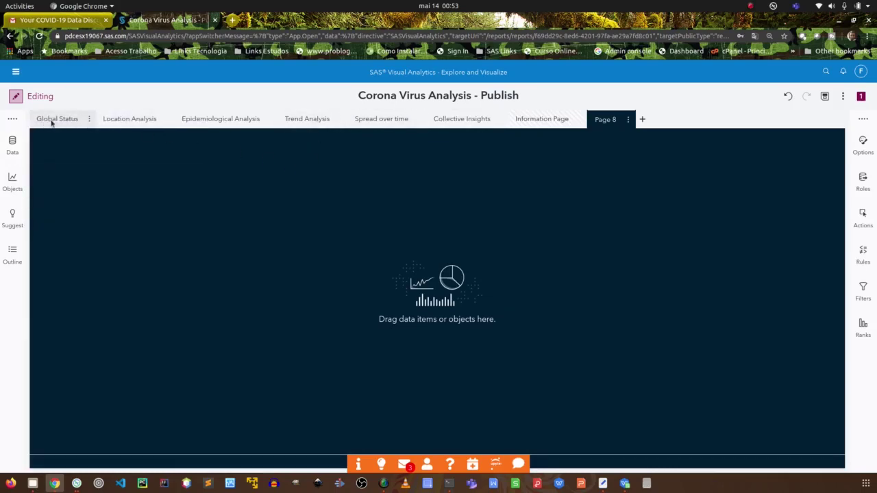
left_click(54, 121)
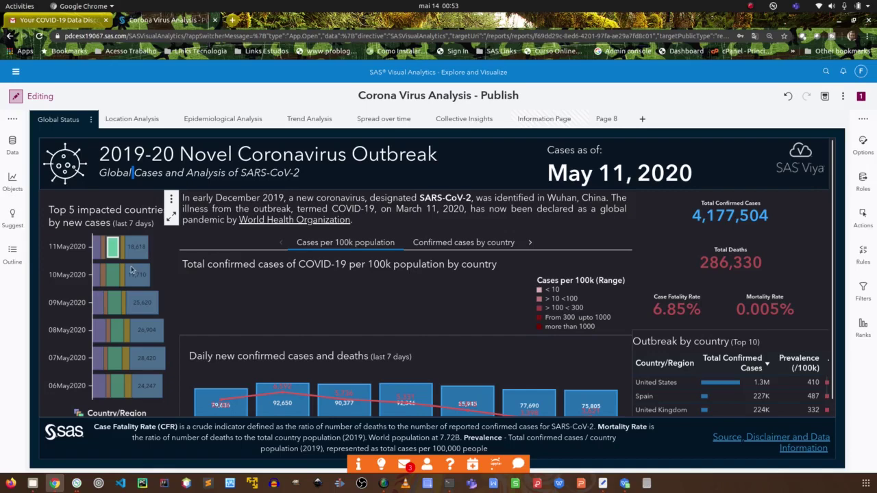
scroll(109, 309, "down", 1)
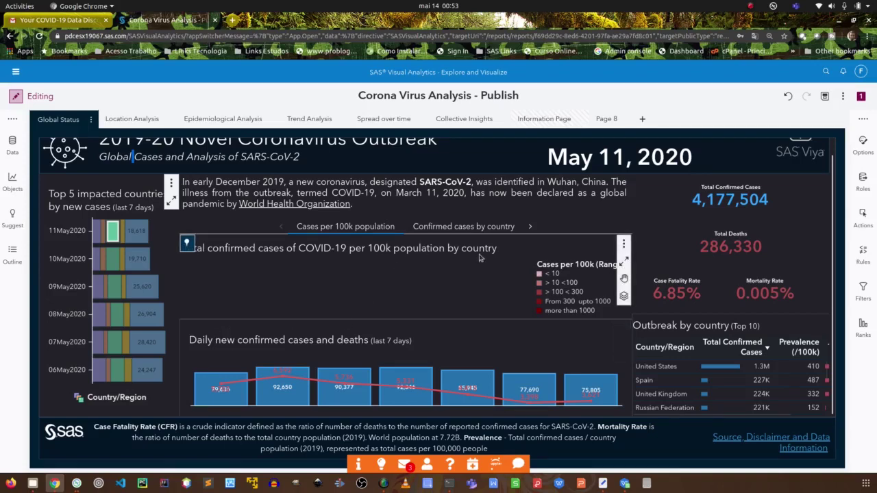
left_click(418, 266)
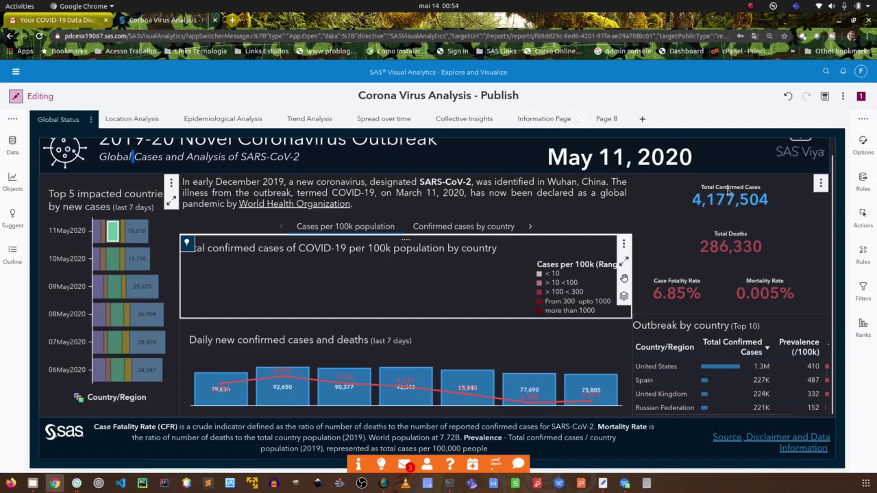
mouse_move(657, 286)
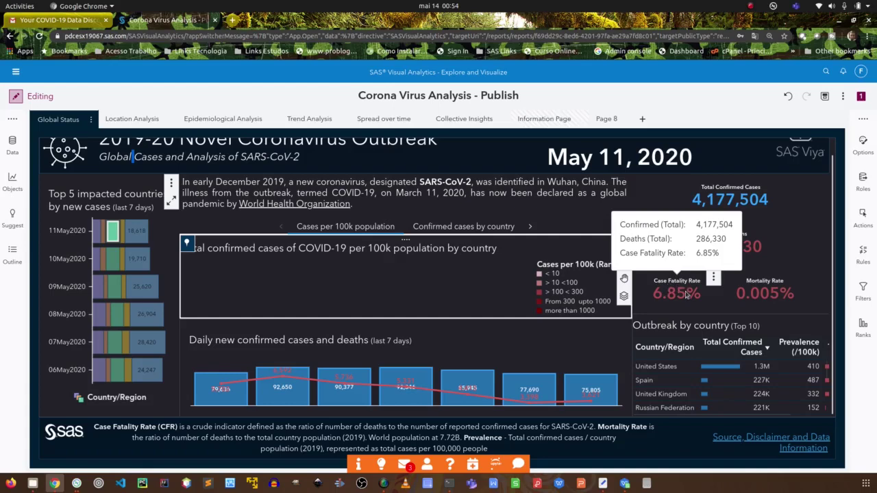
mouse_move(745, 294)
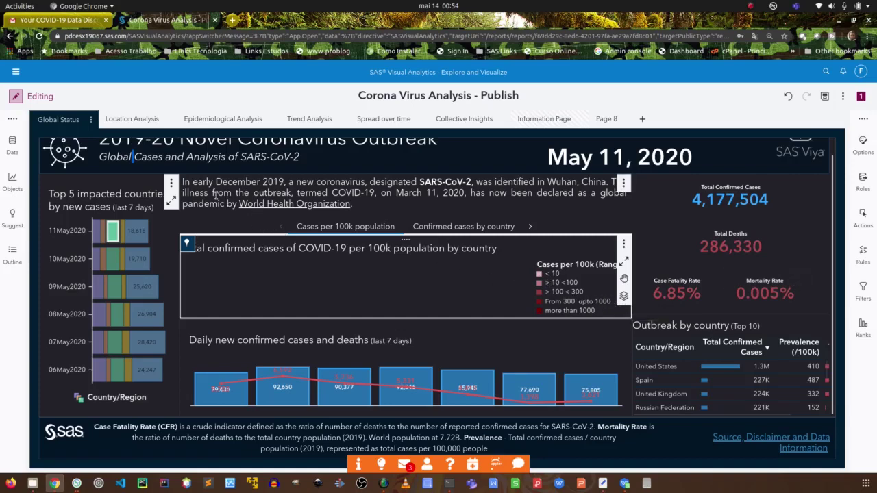
left_click(132, 119)
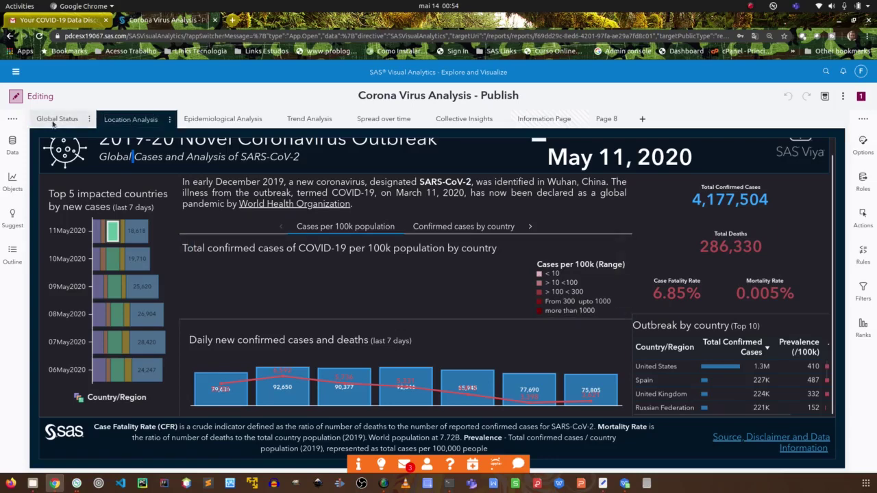
left_click(54, 120)
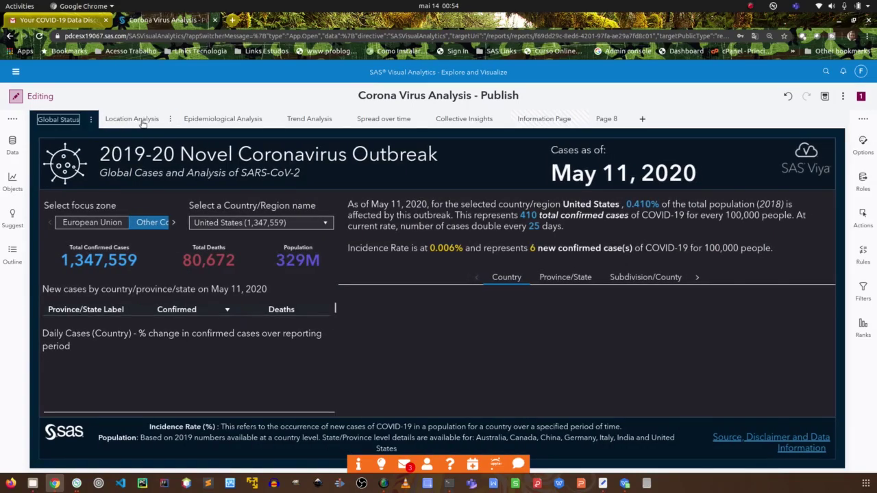
left_click(142, 122)
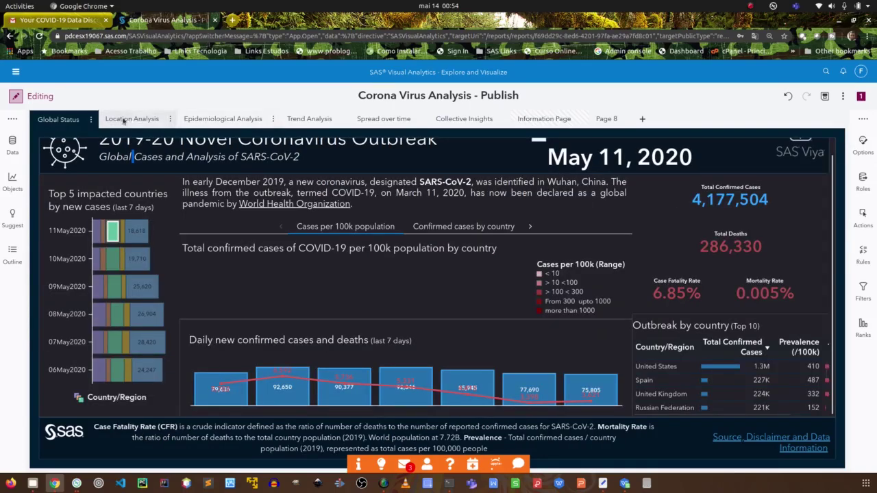
left_click(130, 120)
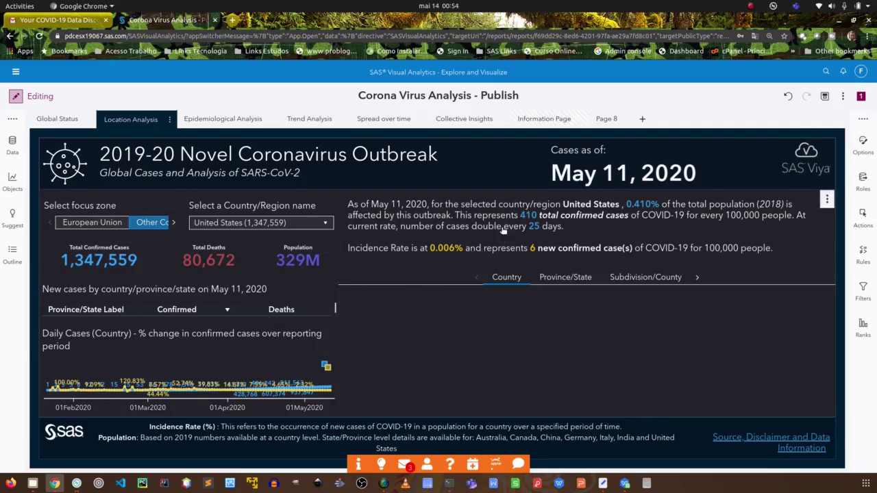
left_click(605, 120)
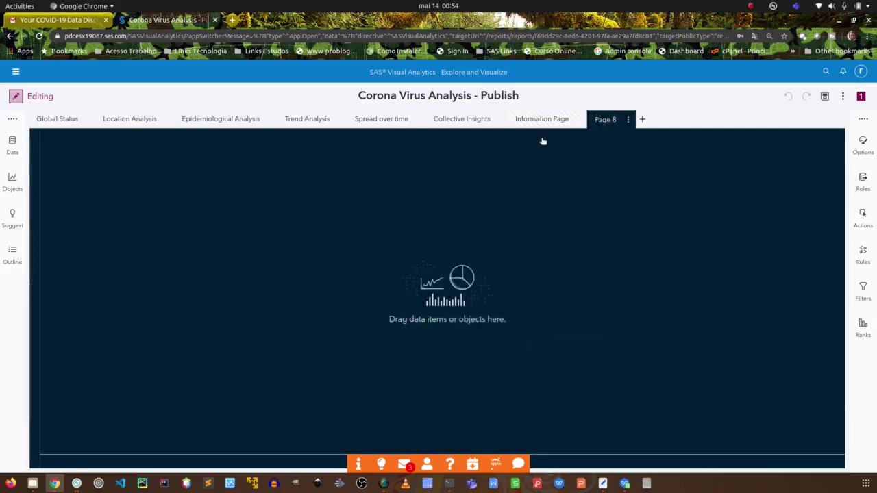
From the Data pane's dataset list, bring up the Choose Data dialog for additional data.
left_click(14, 143)
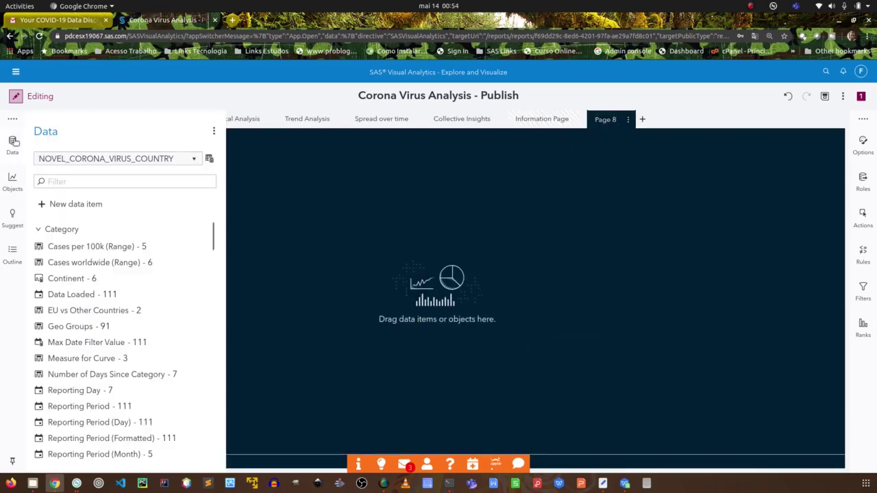
left_click(177, 159)
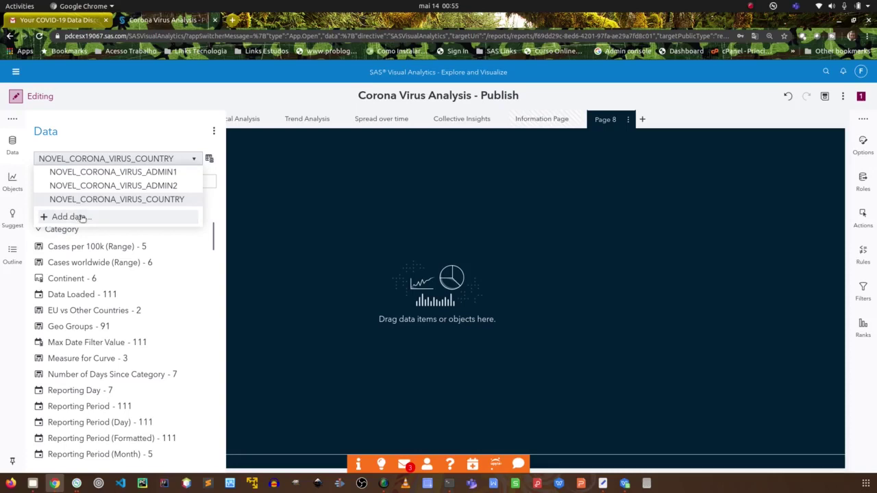
left_click(73, 217)
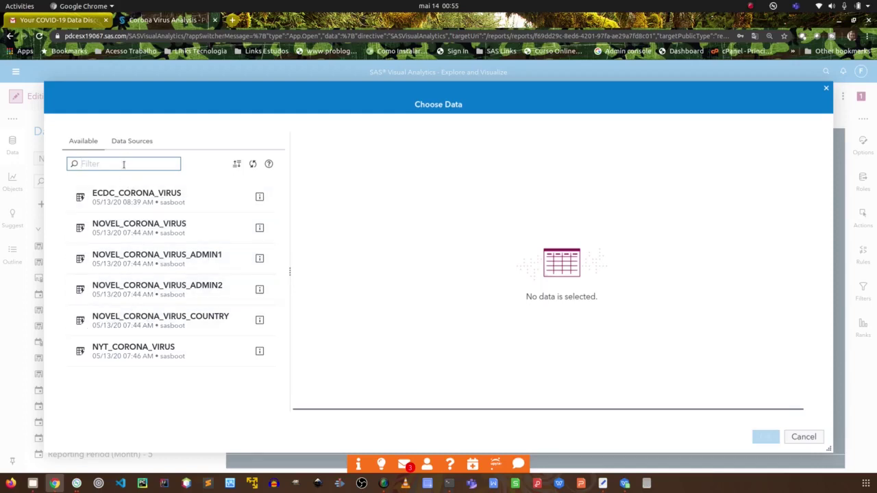
Browse the cas-shared-default sources and the available CORONA_VIRUS tables, then cancel without adding data.
left_click(134, 143)
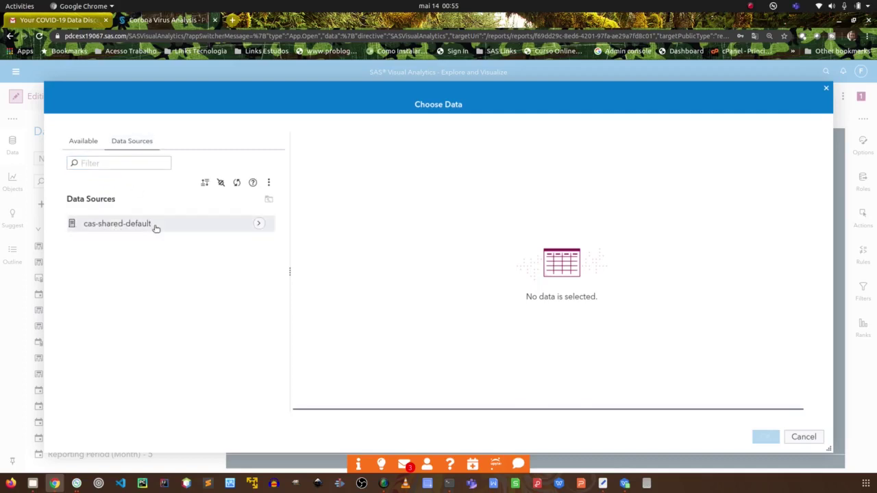
left_click(257, 224)
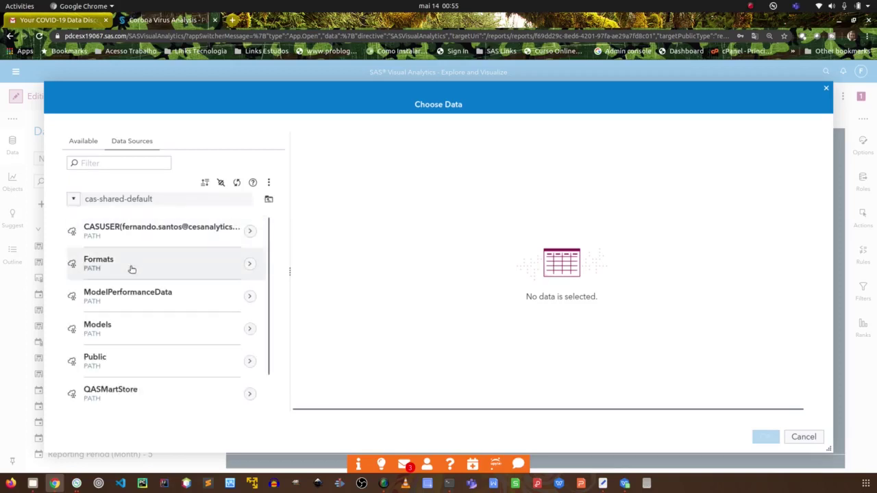
scroll(144, 286, "down", 1)
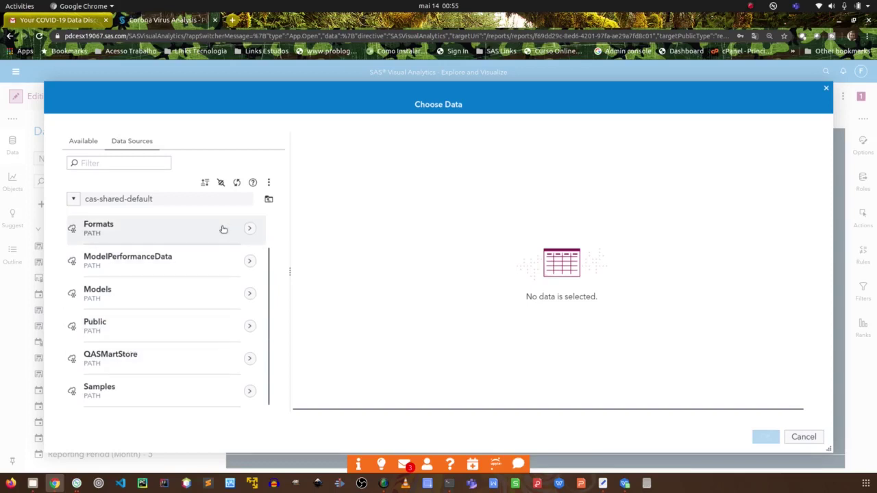
left_click(90, 146)
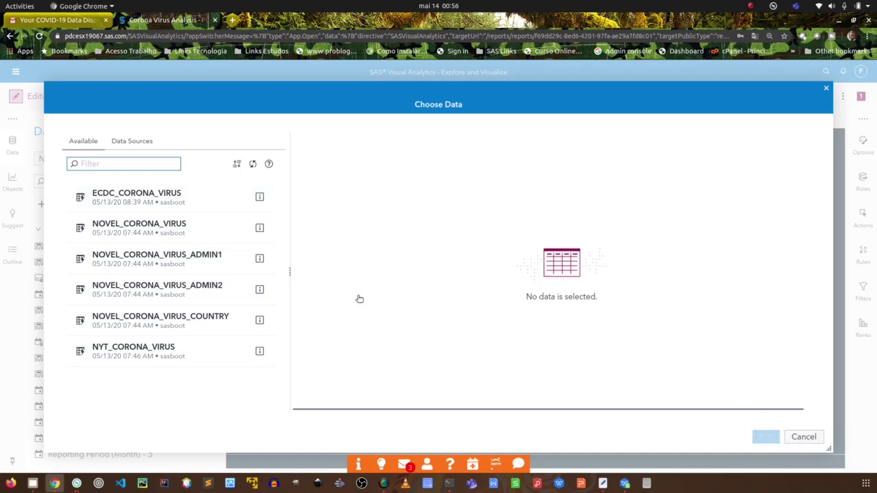
left_click(804, 439)
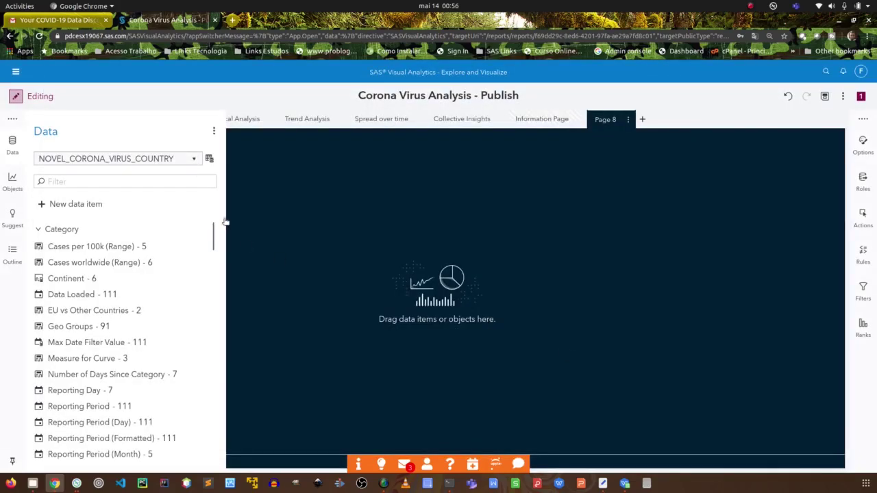
Show the actions menu for the NOVEL_CORONA_VIRUS_COUNTRY data source.
left_click(209, 159)
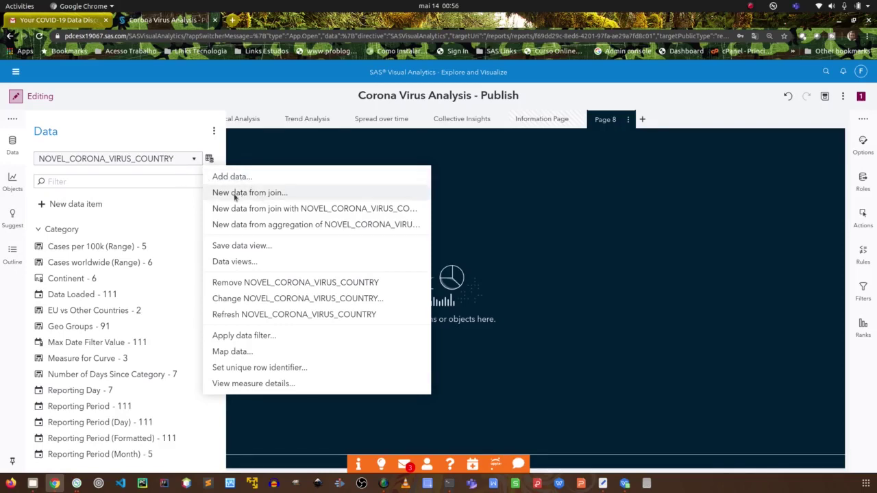
Start a new data join with NOVEL_CORONA_VIRUS_ADMIN2 as Data 2, keeping the Left Join type.
left_click(261, 196)
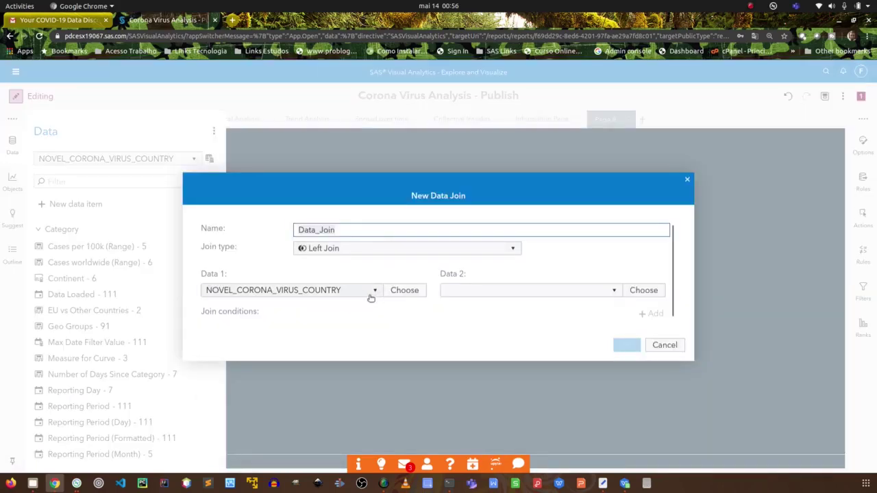
left_click(607, 292)
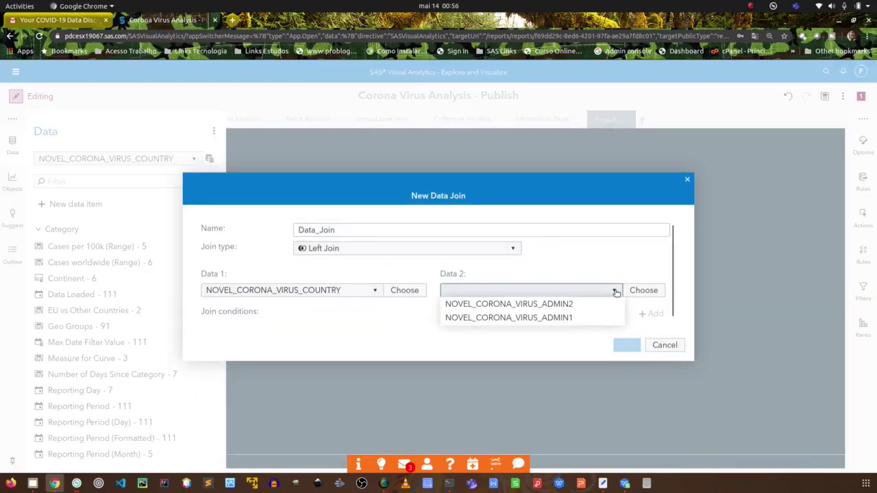
left_click(576, 305)
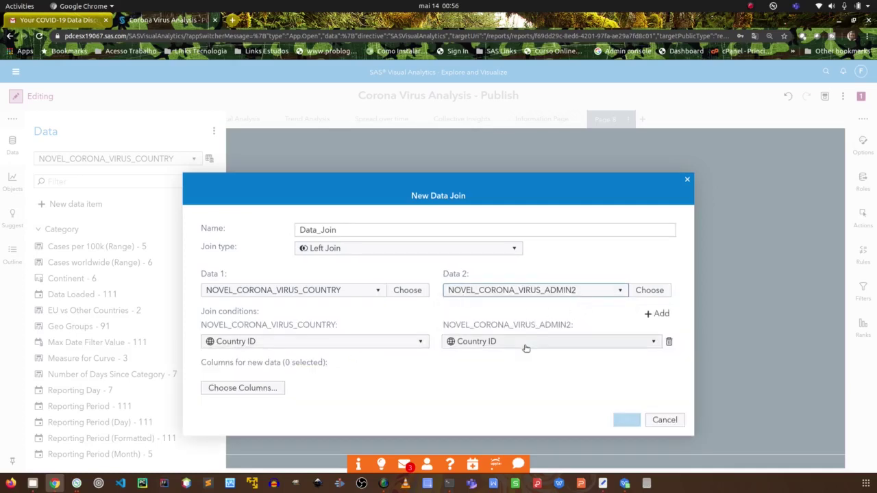
left_click(343, 251)
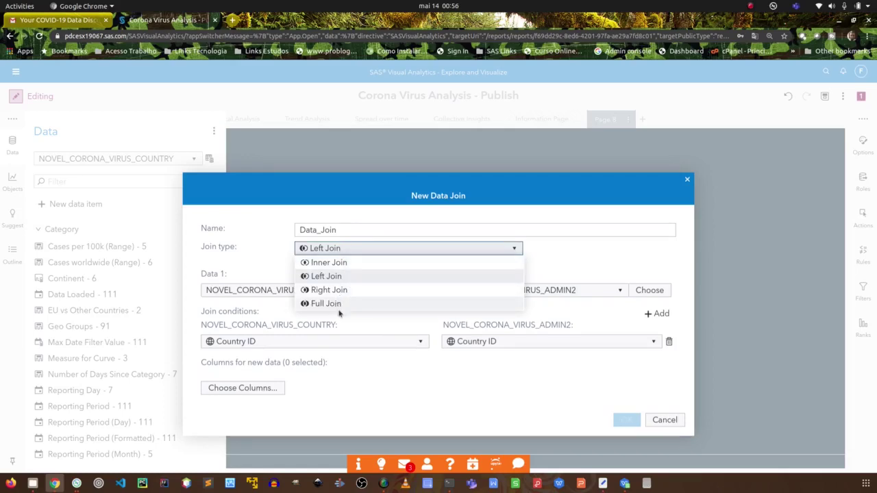
left_click(440, 388)
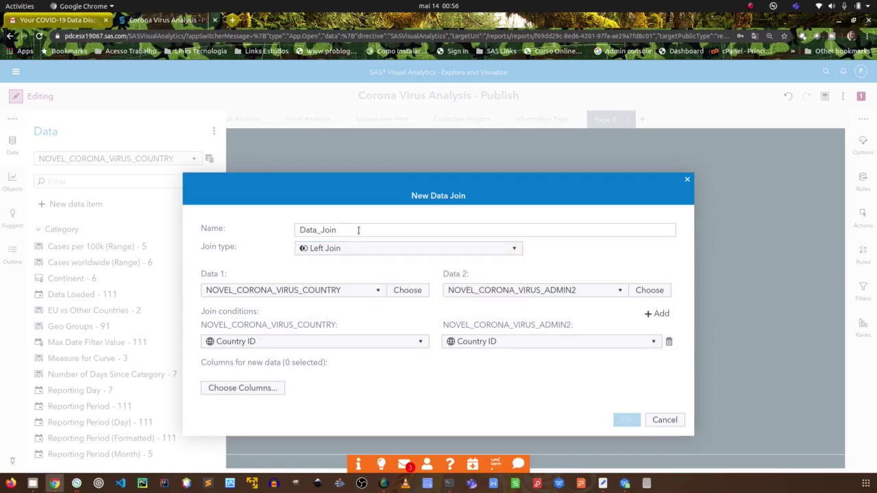
Open Choose Columns, cancel it with no columns picked, and cancel the New Data Join.
left_click(243, 388)
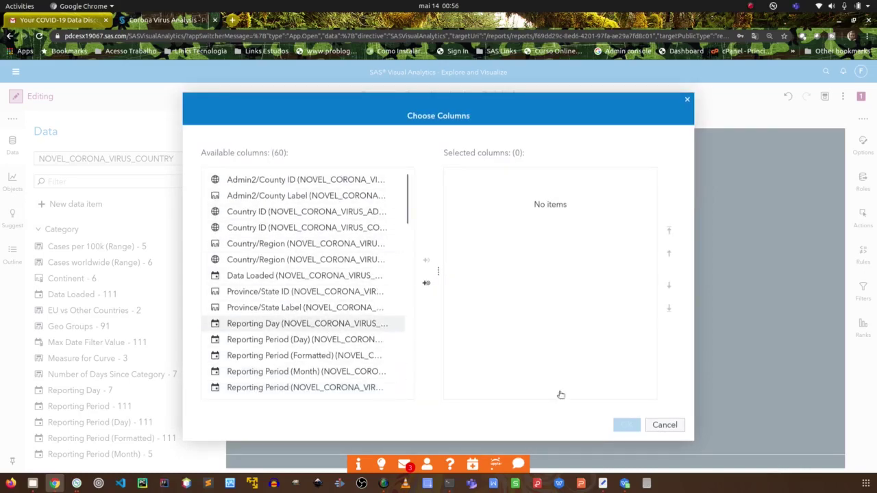
left_click(665, 425)
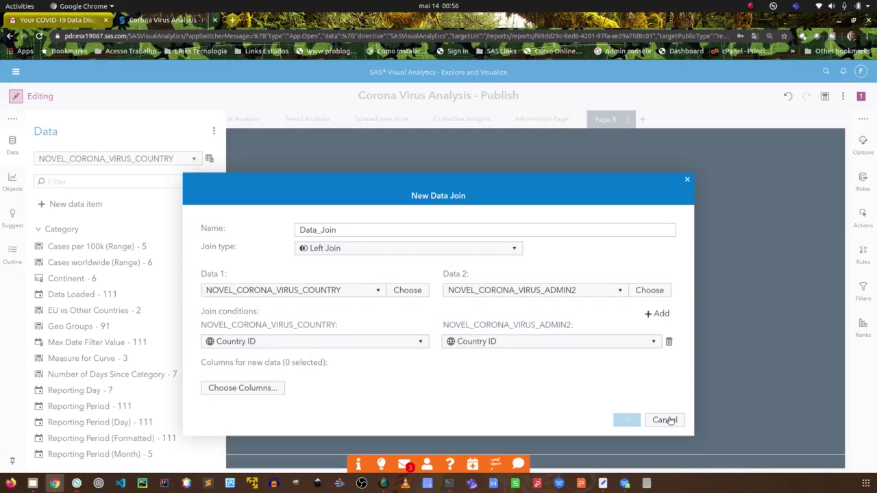
left_click(669, 420)
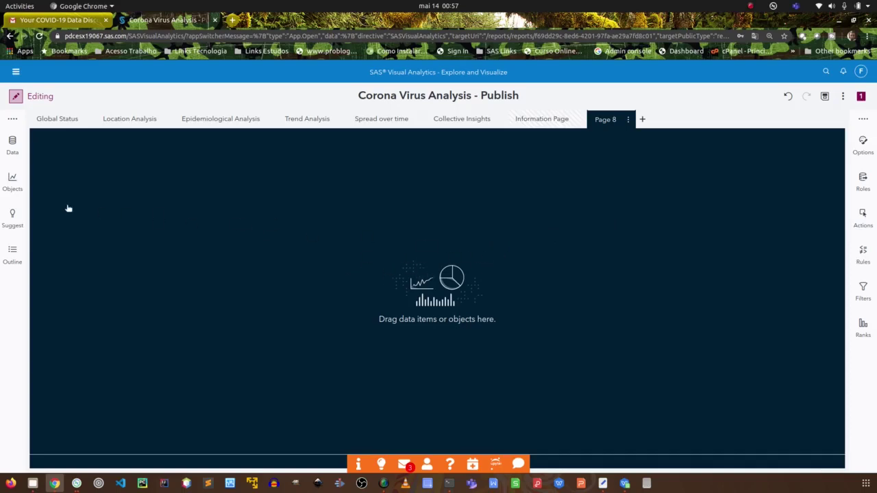
left_click(10, 144)
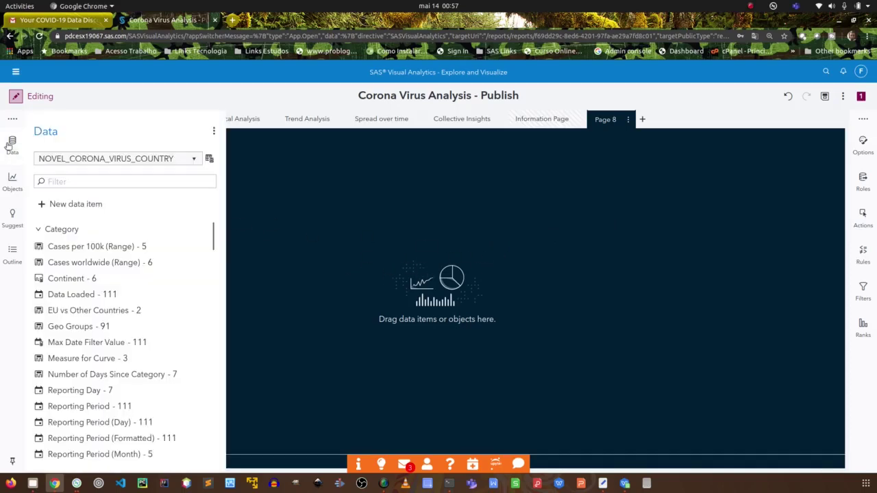
left_click(61, 205)
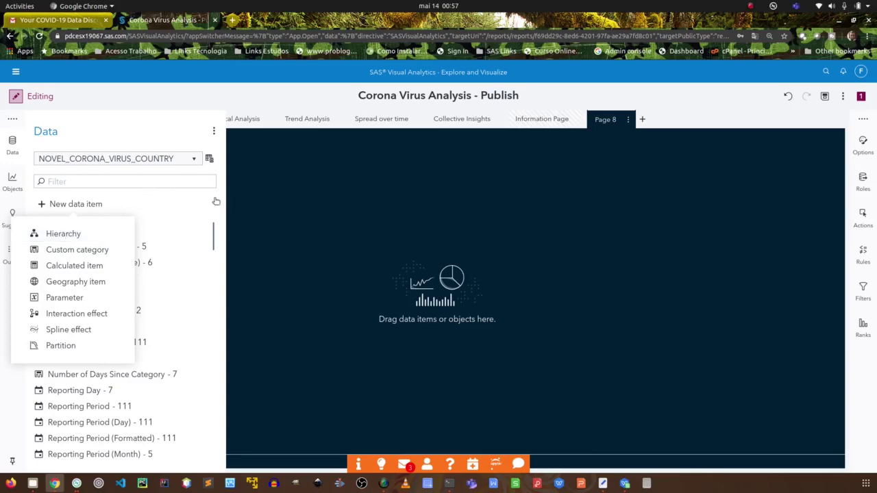
left_click(258, 269)
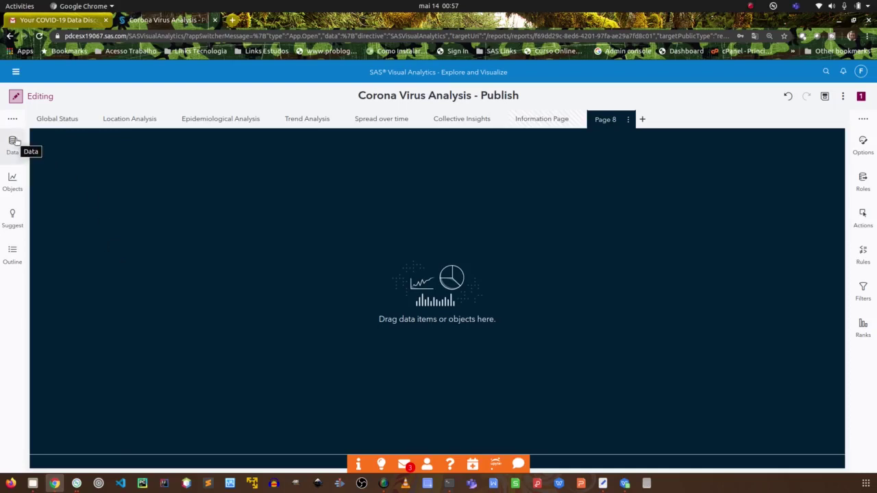
left_click(12, 143)
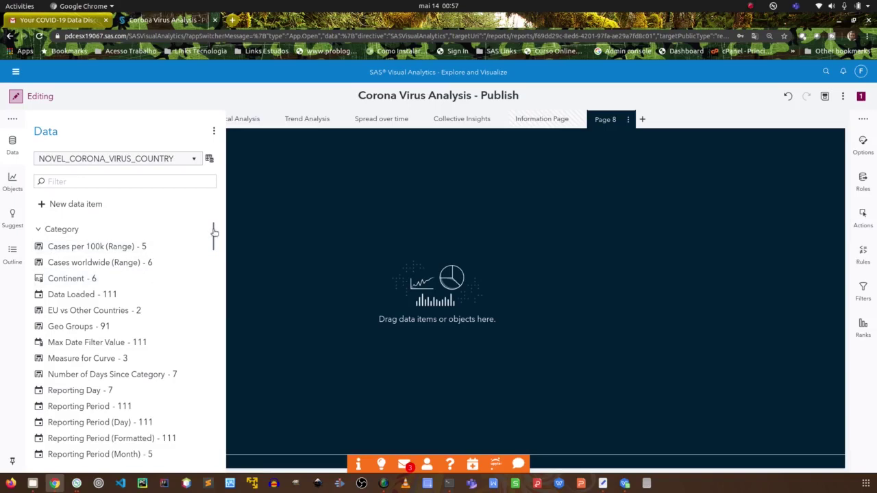
left_click_drag(214, 233, 212, 272)
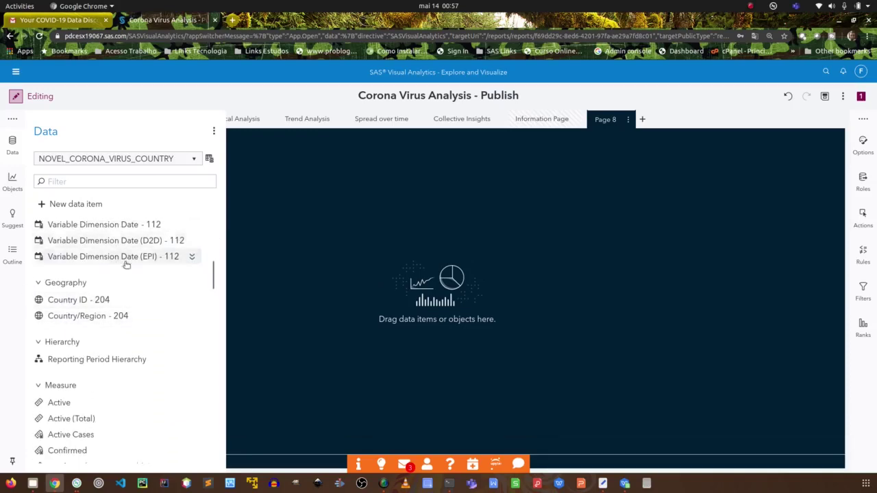
left_click_drag(213, 274, 215, 284)
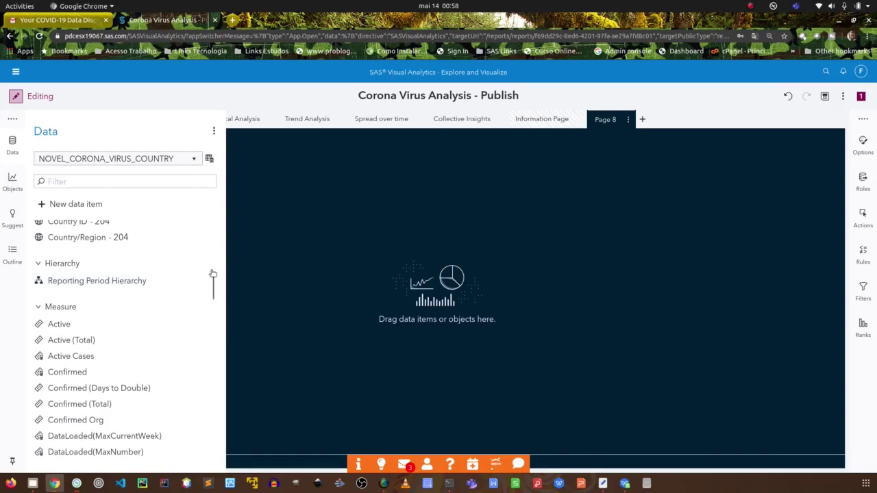
left_click_drag(213, 280, 213, 430)
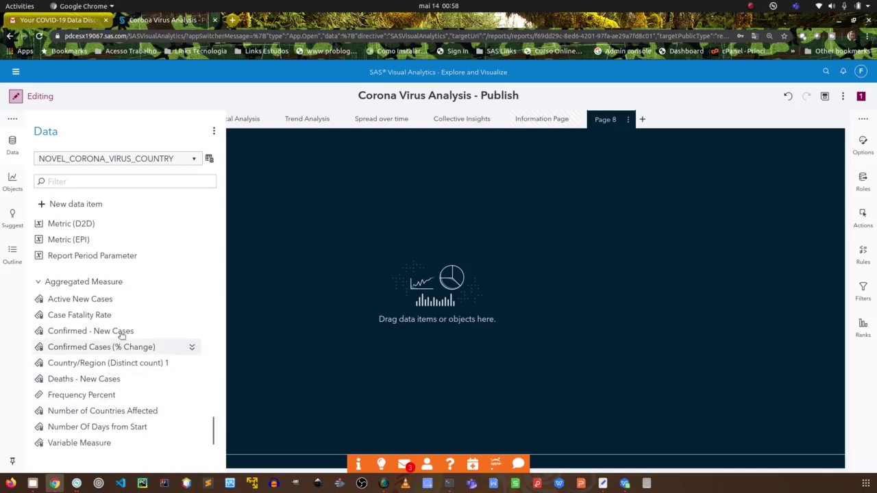
left_click_drag(215, 425, 214, 444)
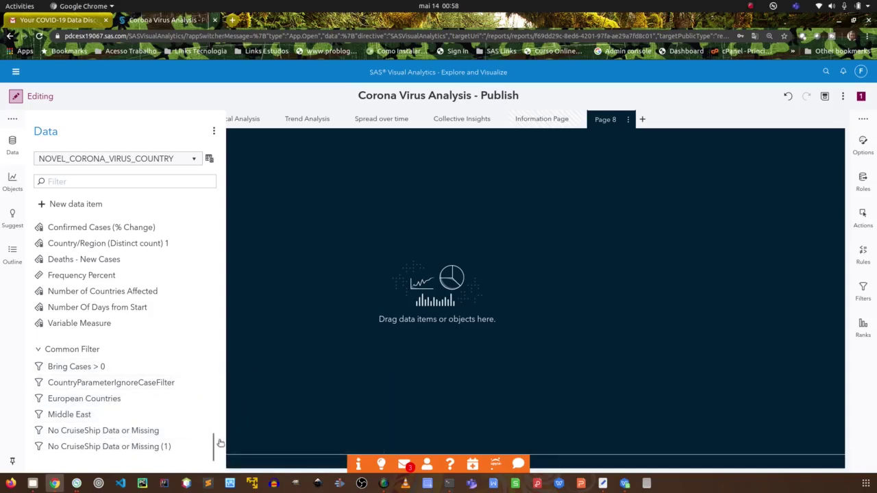
left_click_drag(213, 444, 212, 222)
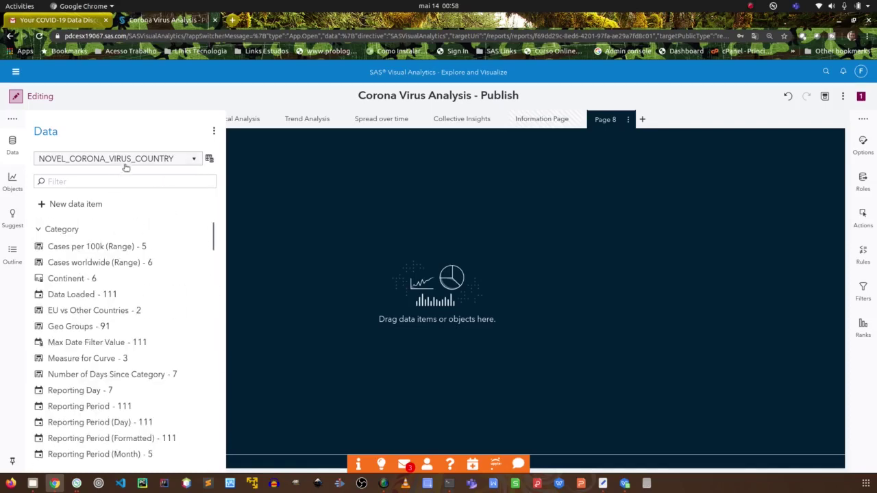
left_click(291, 169)
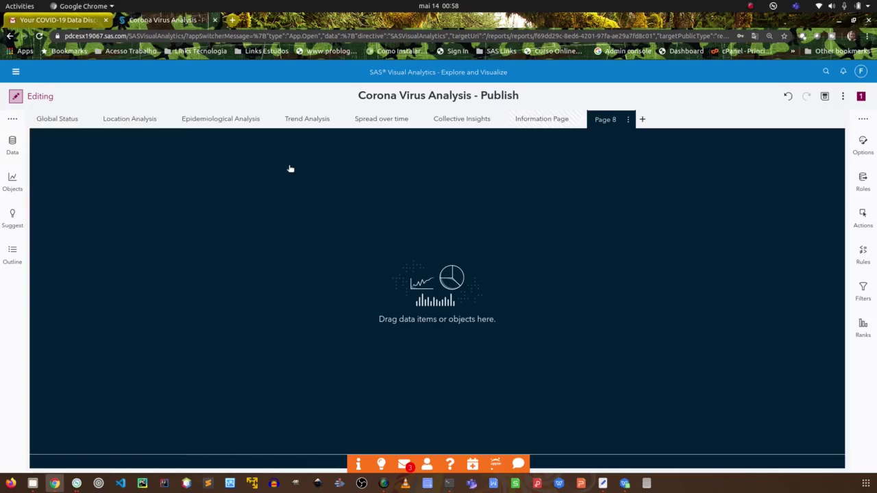
Drag a Crosstab from the Objects pane's Tables group onto the Page 8 canvas.
left_click(11, 182)
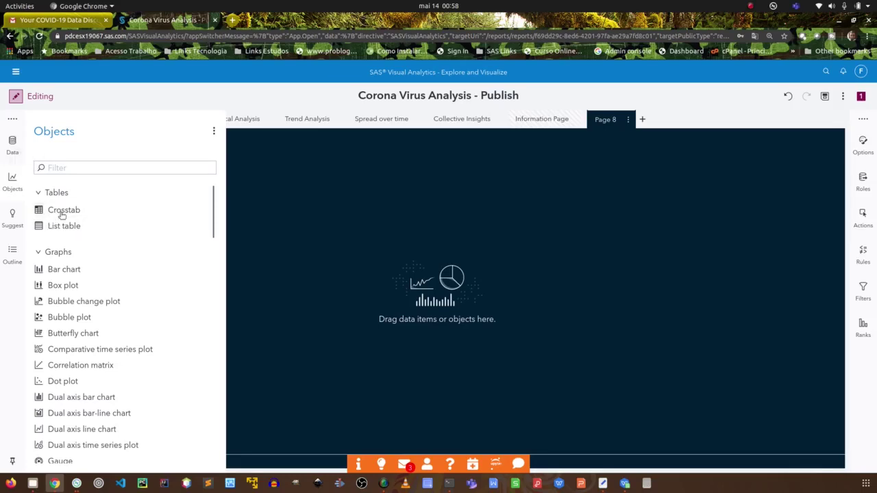
left_click_drag(62, 214, 60, 290)
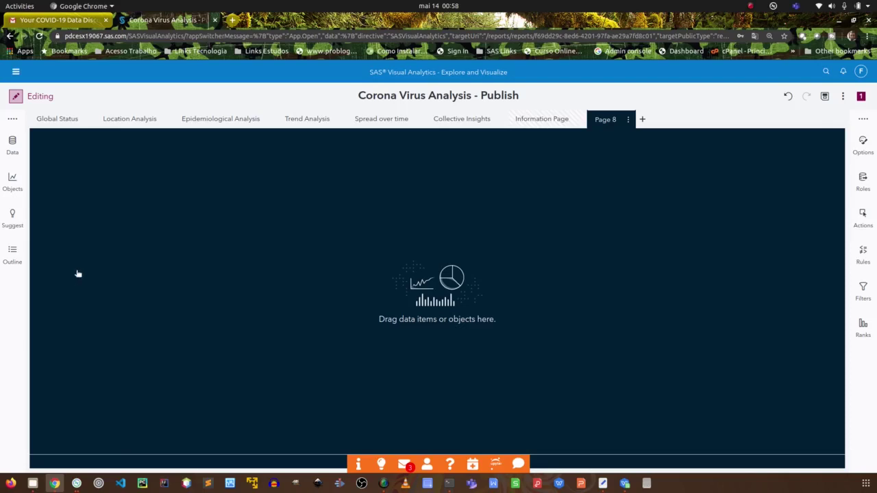
left_click(14, 183)
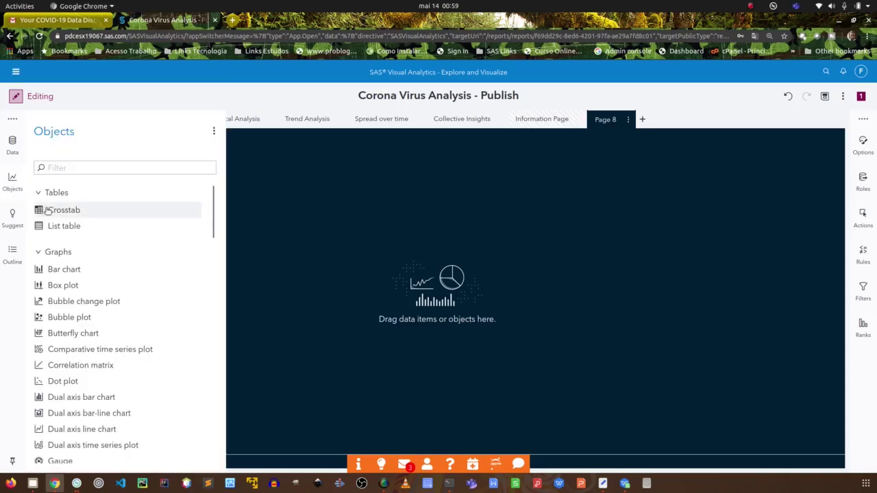
left_click_drag(70, 215, 326, 216)
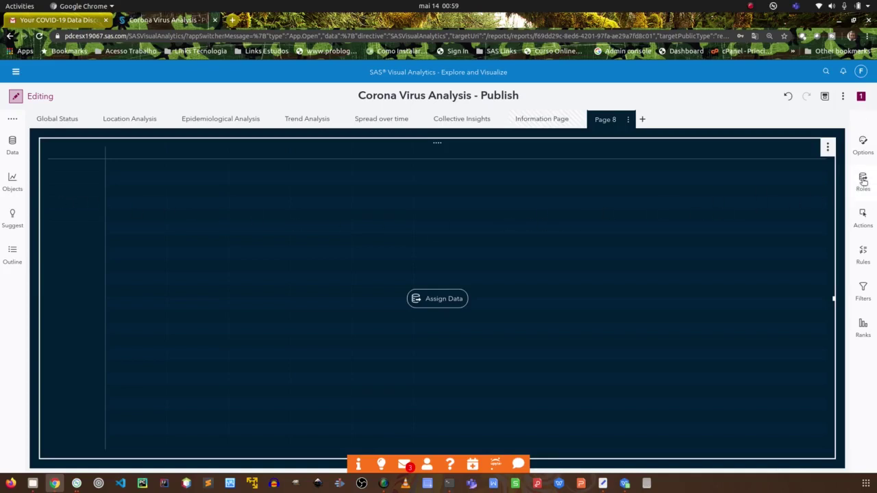
Check Crosstab 1's Roles pane, cancel adding columns, and list the NOVEL_CORONA_VIRUS_COUNTRY data items.
left_click(863, 180)
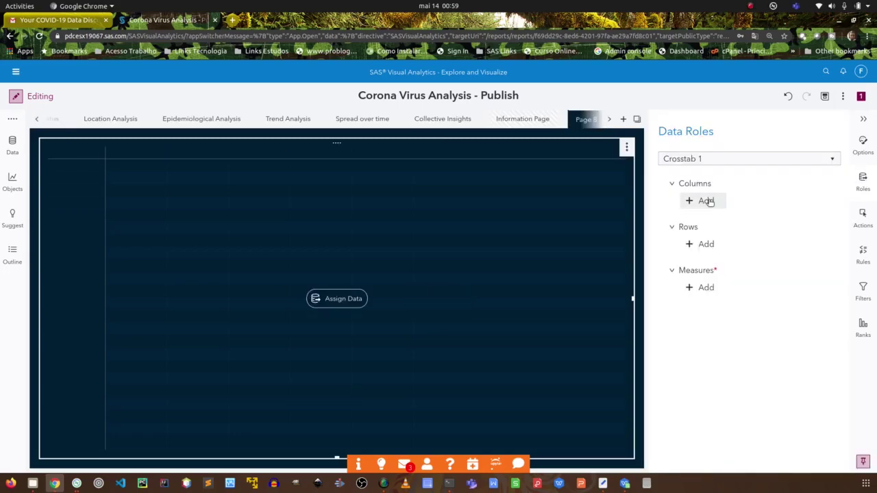
left_click(706, 201)
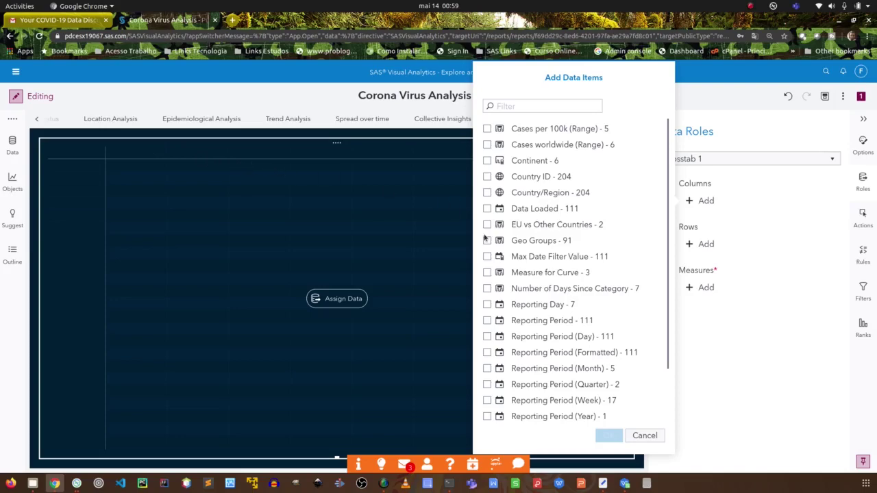
left_click(643, 436)
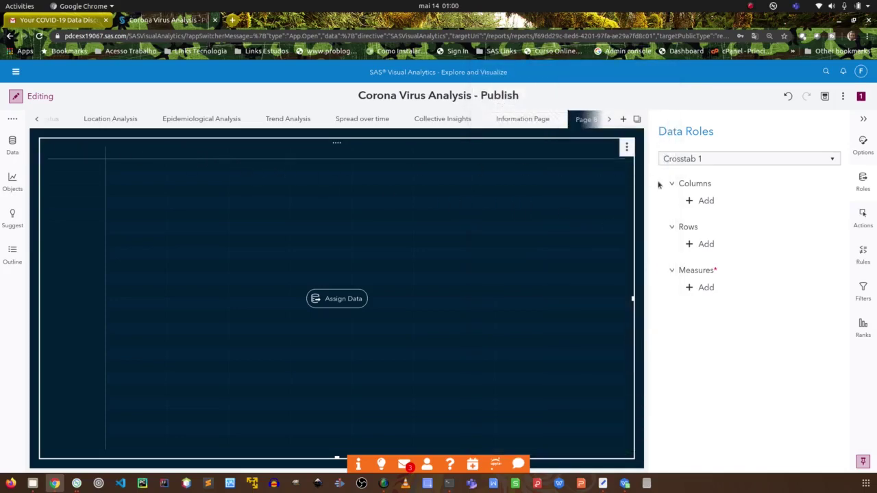
left_click(17, 144)
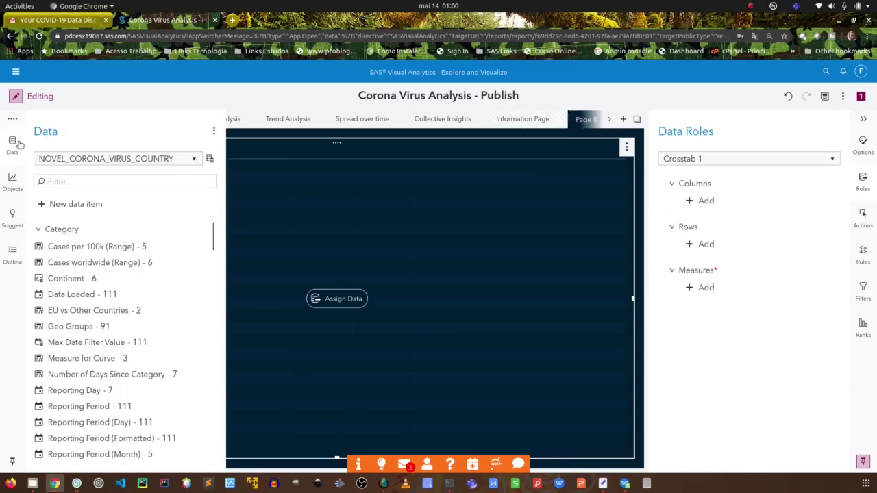
Switch the data source to NOVEL_CORONA_VIRUS_ADMIN1, leaving Crosstab 1's columns unassigned.
left_click(191, 159)
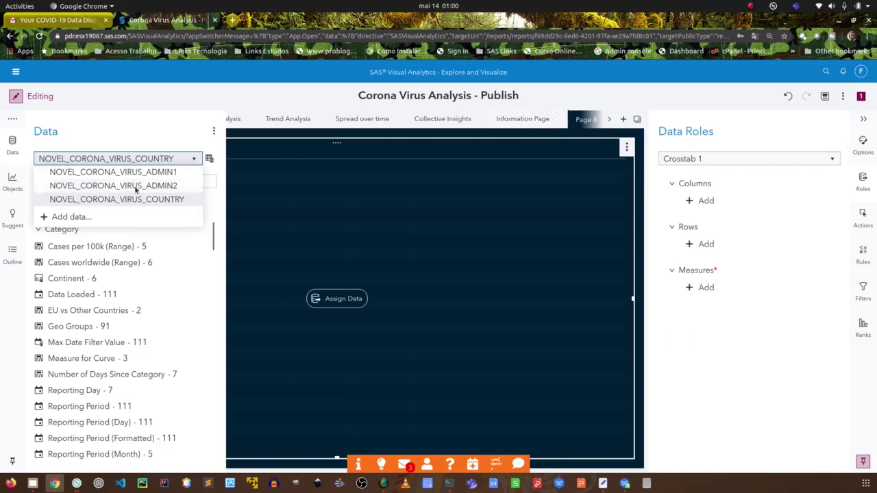
left_click(152, 176)
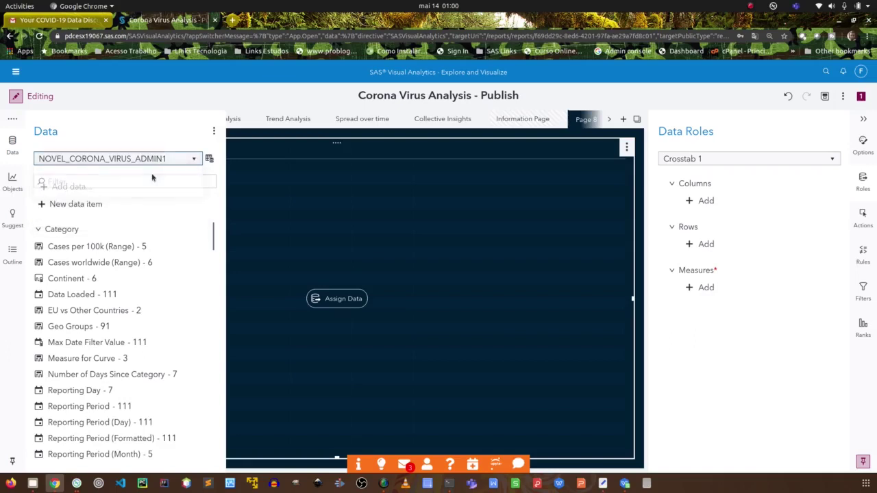
left_click(307, 189)
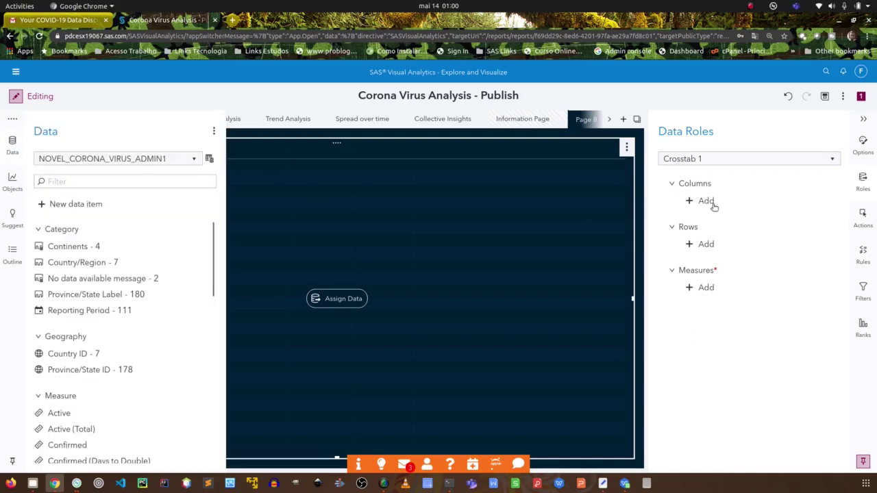
left_click(705, 201)
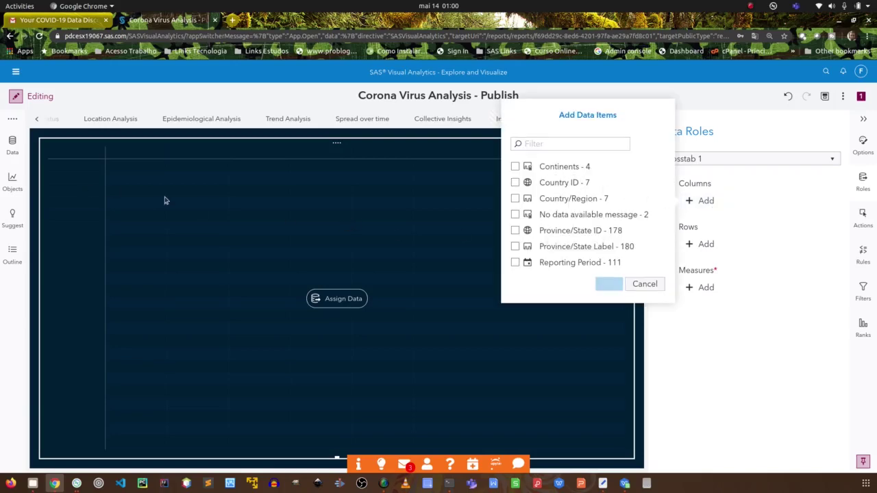
left_click(644, 284)
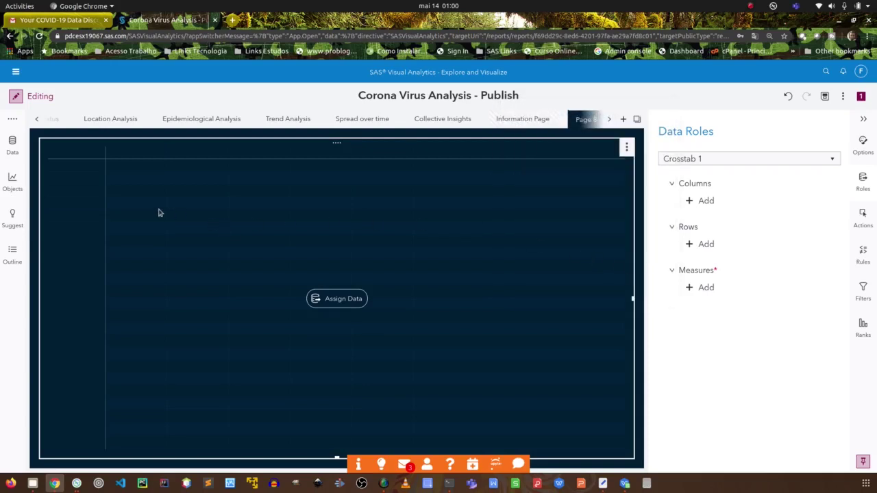
left_click(626, 148)
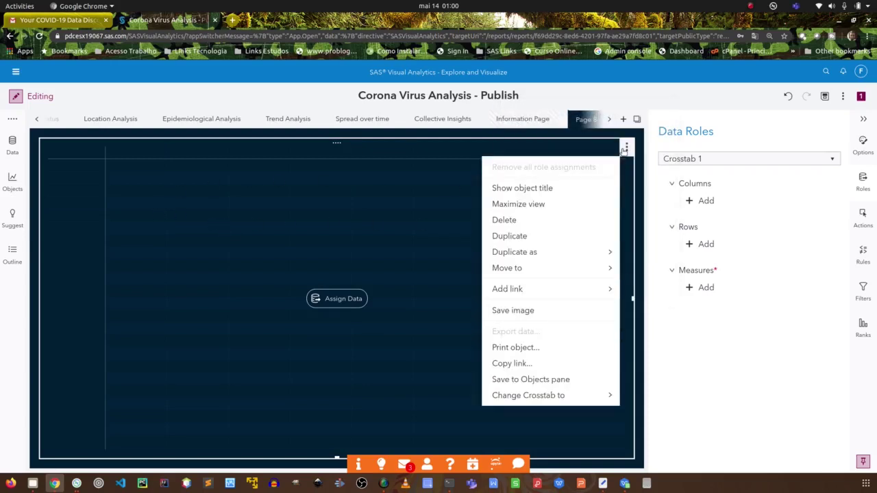
Delete Crosstab 1 so Page 8 is empty, collapse Data Roles, and show the Objects list.
left_click(533, 227)
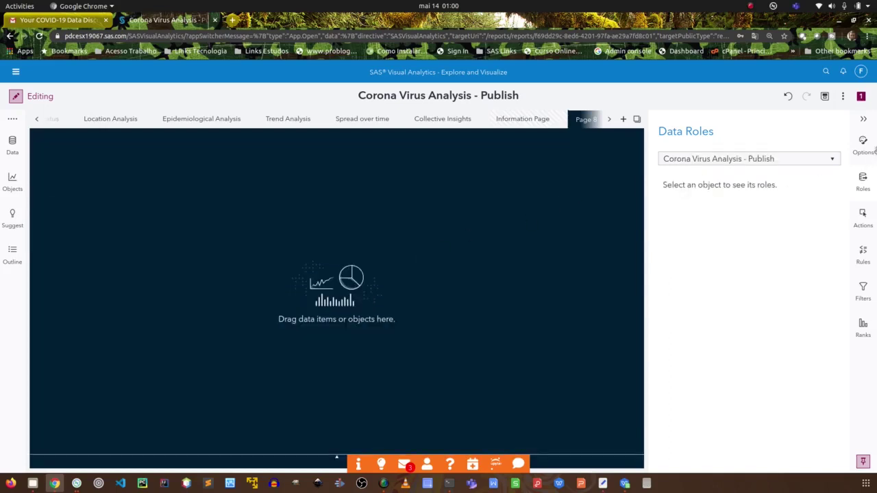
left_click(865, 119)
left_click(12, 181)
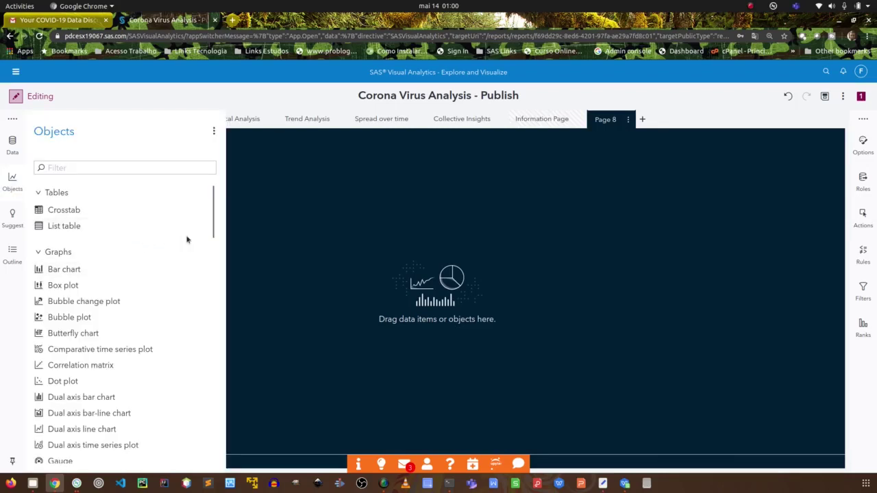
scroll(178, 216, "down", 1)
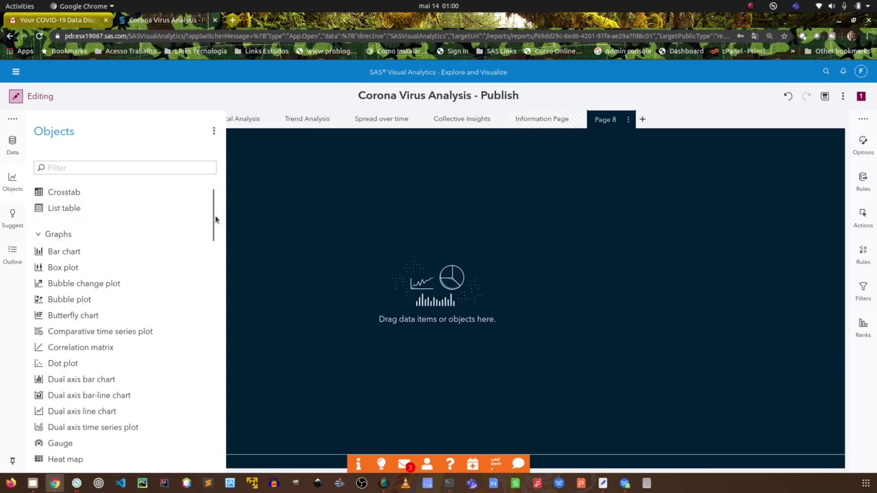
left_click_drag(211, 225, 213, 336)
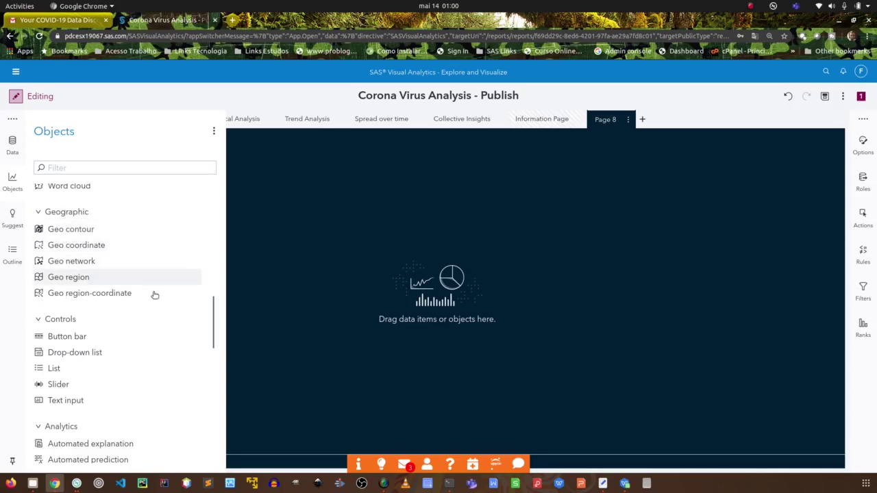
left_click_drag(213, 315, 212, 333)
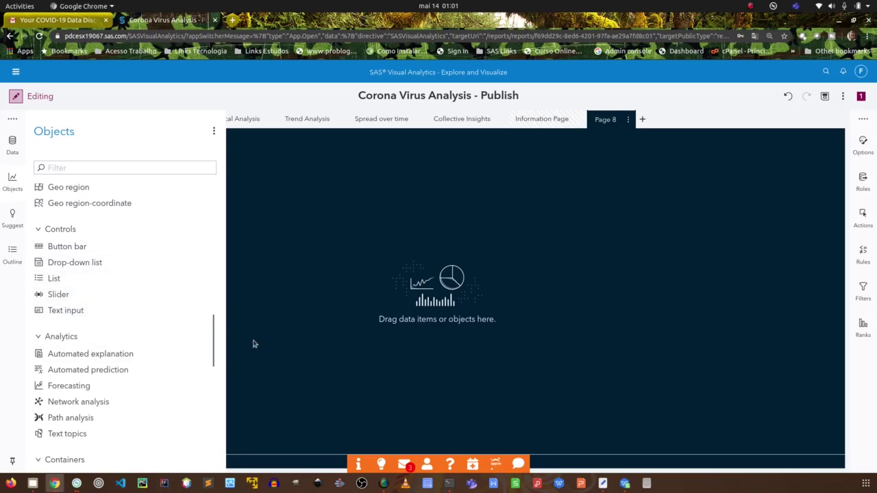
scroll(212, 336, "down", 3)
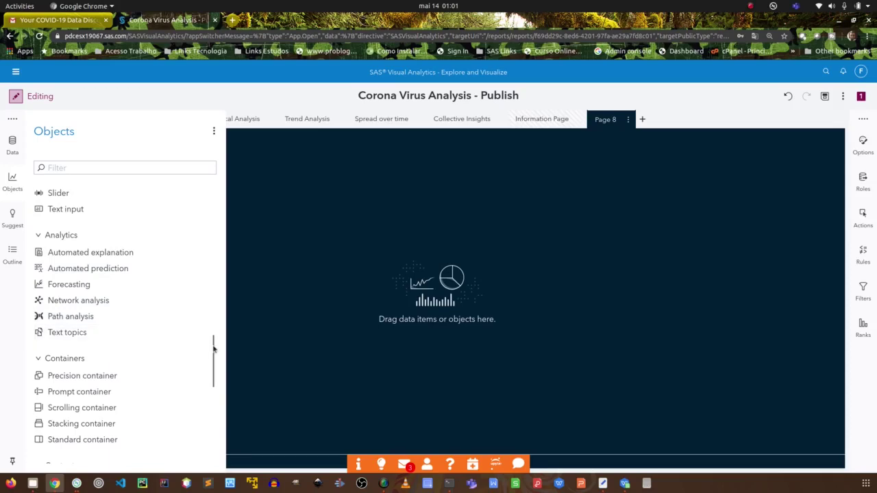
left_click_drag(213, 350, 201, 365)
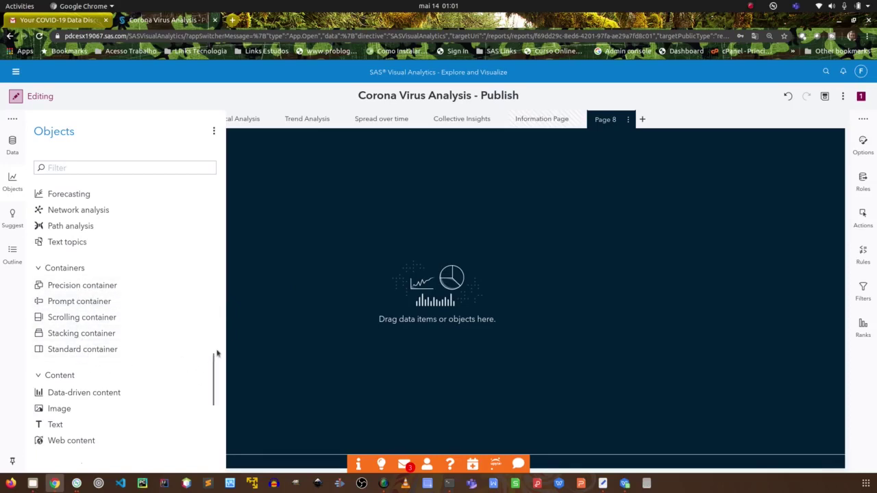
left_click_drag(213, 364, 212, 386)
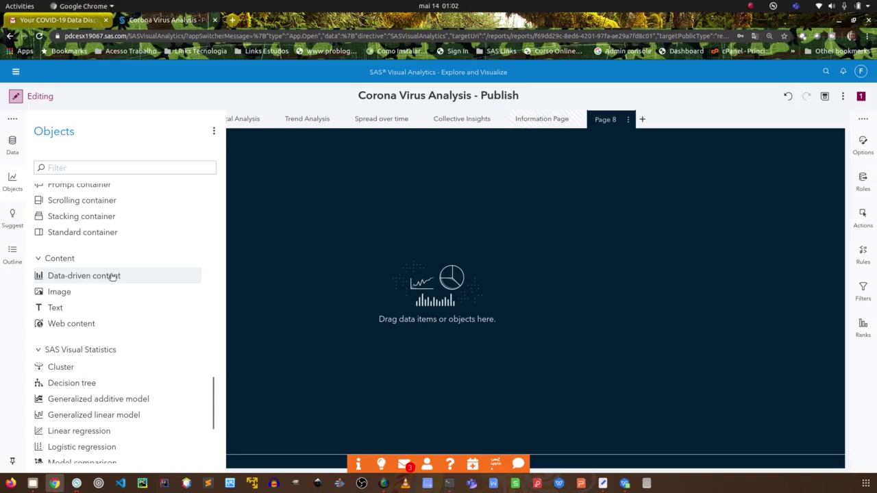
scroll(121, 350, "down", 4)
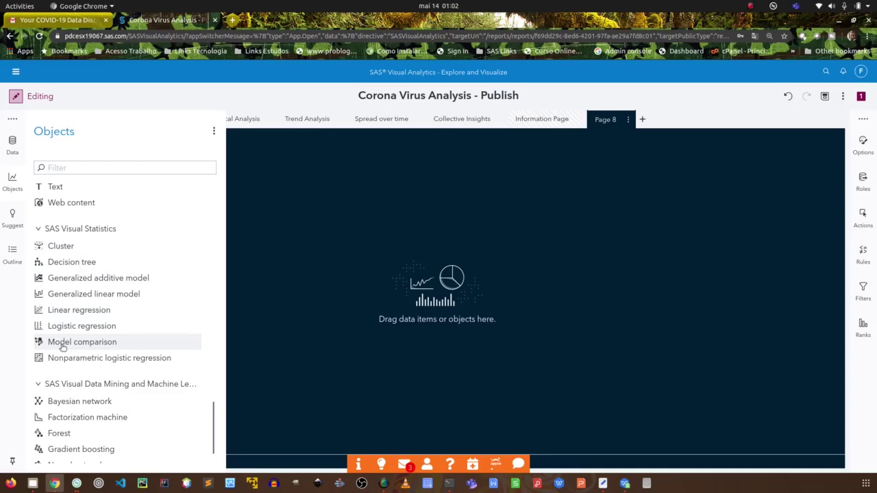
scroll(103, 356, "down", 1)
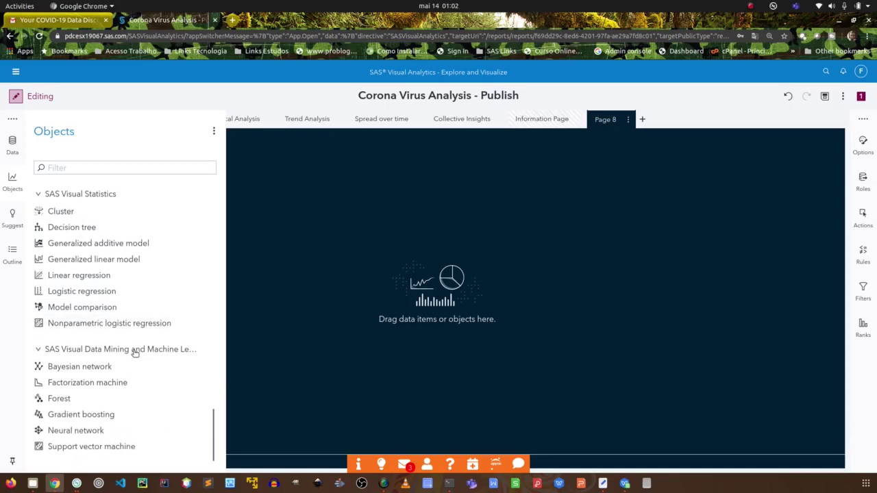
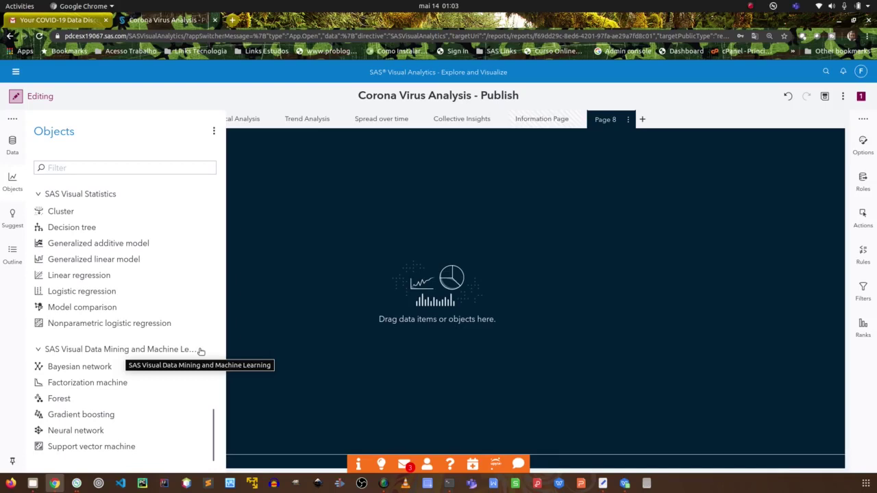
Drag a Bar chart from the Graphs objects onto the empty Page 8 canvas.
left_click(305, 354)
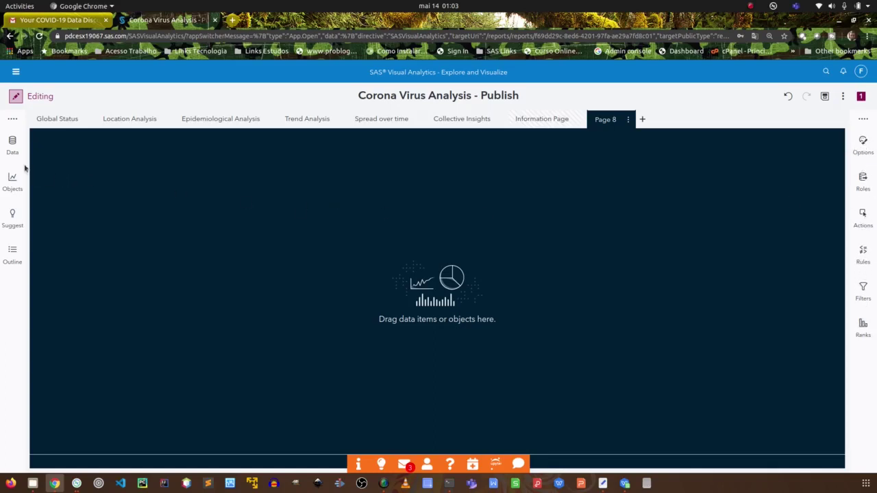
left_click(11, 182)
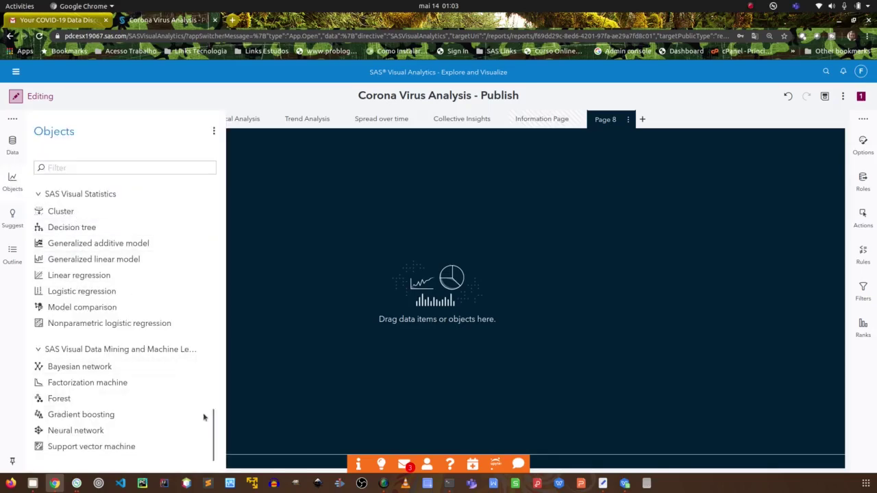
left_click_drag(212, 424, 214, 191)
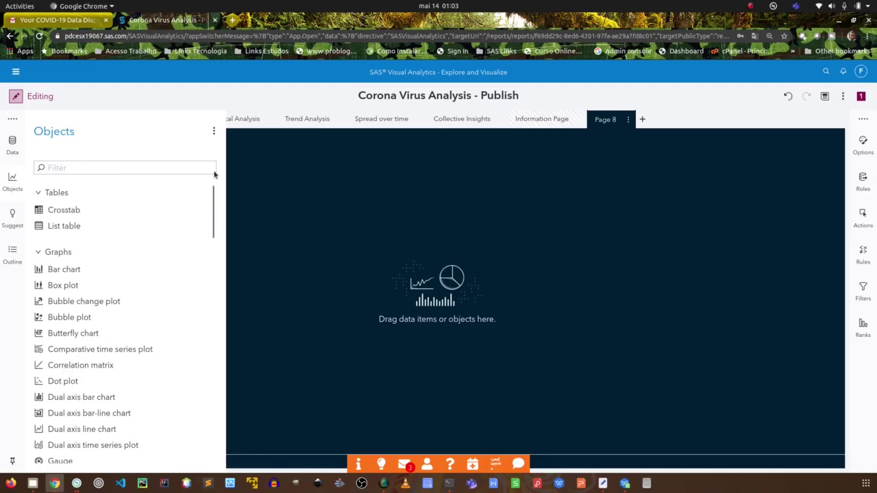
left_click_drag(75, 270, 351, 222)
left_click_drag(281, 234, 281, 235)
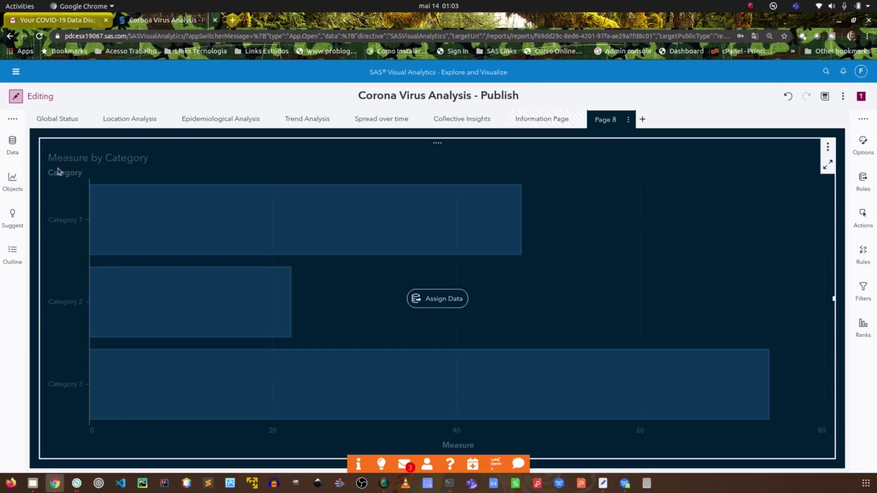
Switch the data source to NOVEL_CORONA_VIRUS_COUNTRY and browse down to Reporting Period Hierarchy.
left_click(12, 146)
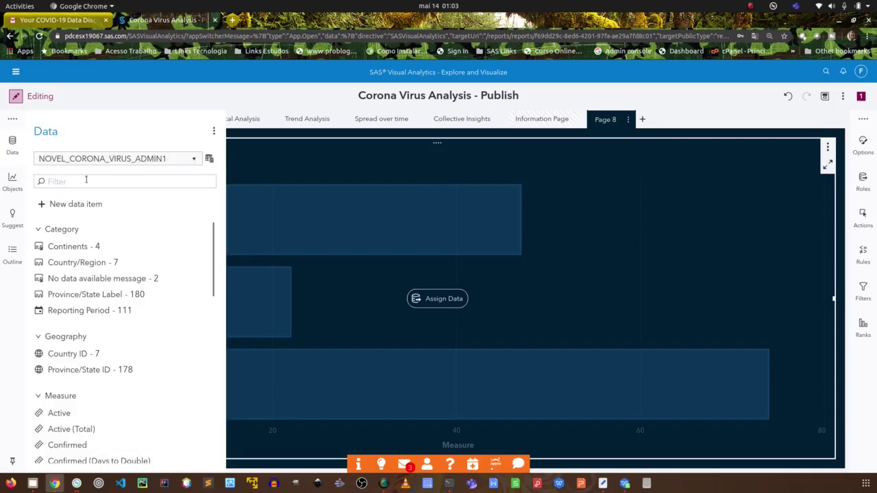
left_click(186, 160)
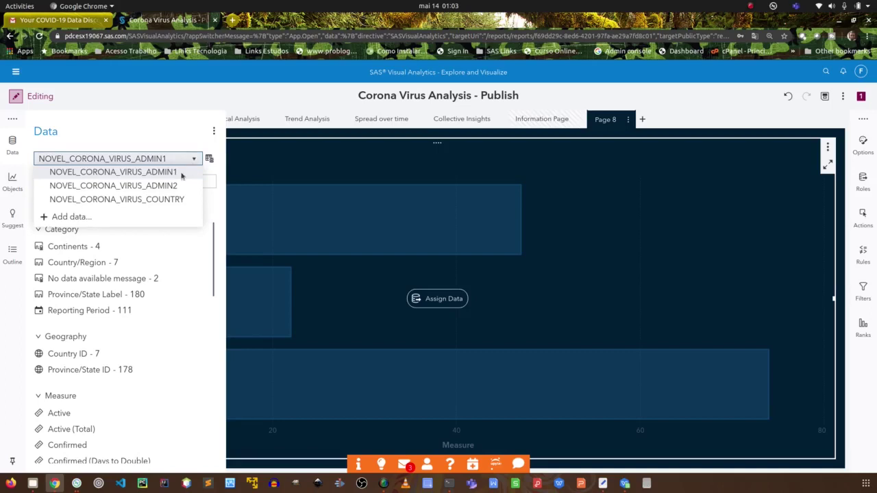
left_click(144, 198)
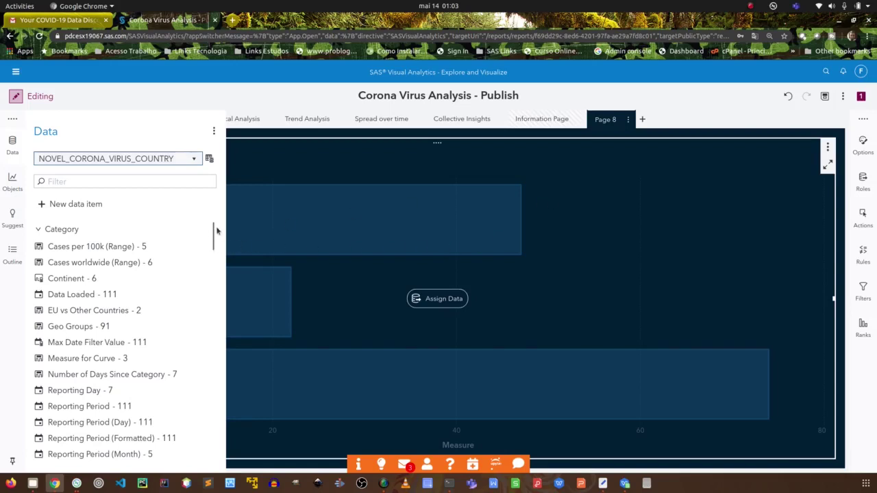
left_click_drag(213, 233, 211, 286)
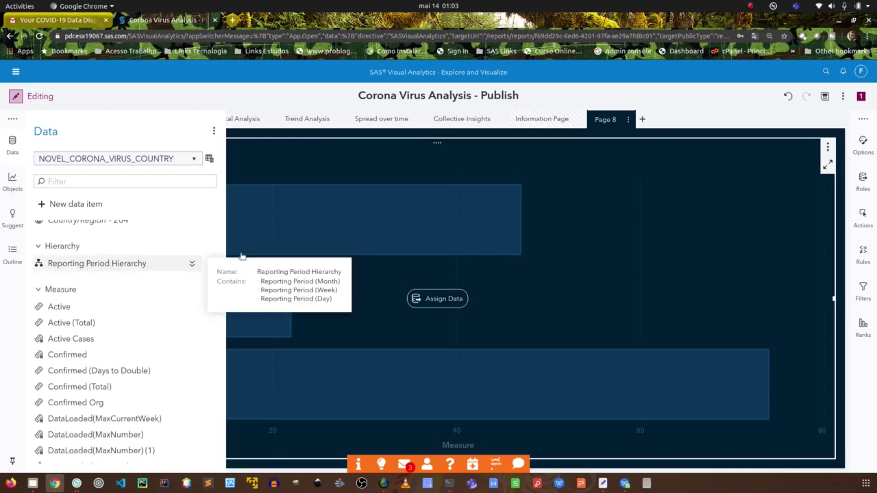
left_click_drag(303, 232, 315, 230)
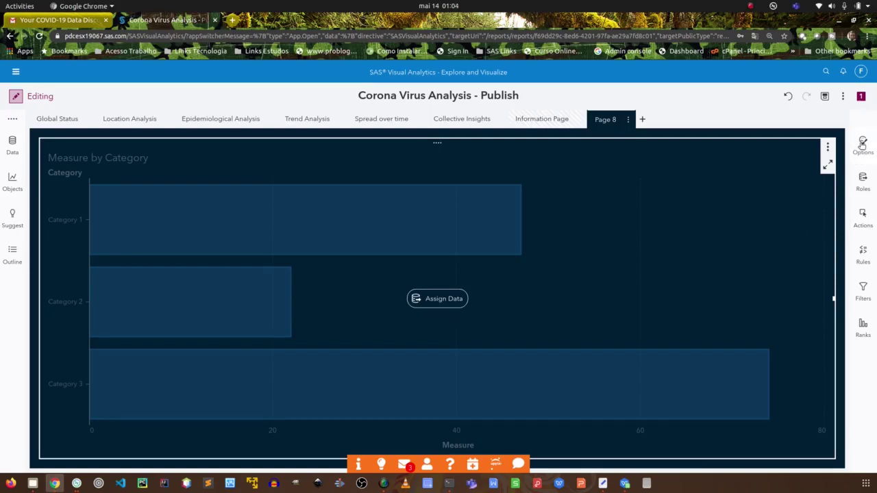
Review the bar chart's Bar options, keeping Group scale at actual values.
left_click(862, 144)
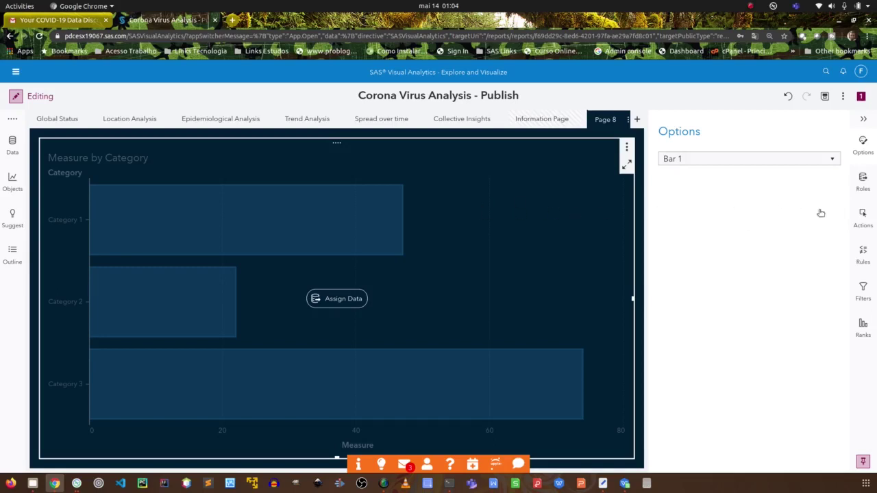
left_click(864, 148)
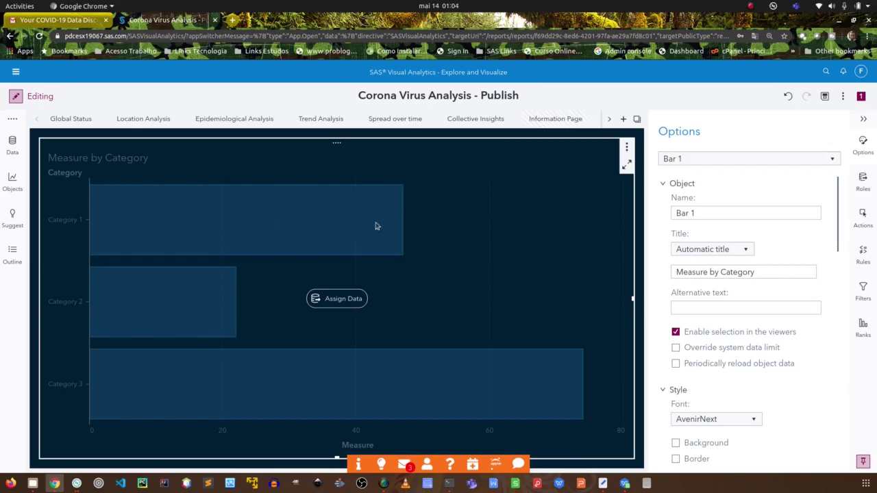
left_click_drag(837, 187, 834, 338)
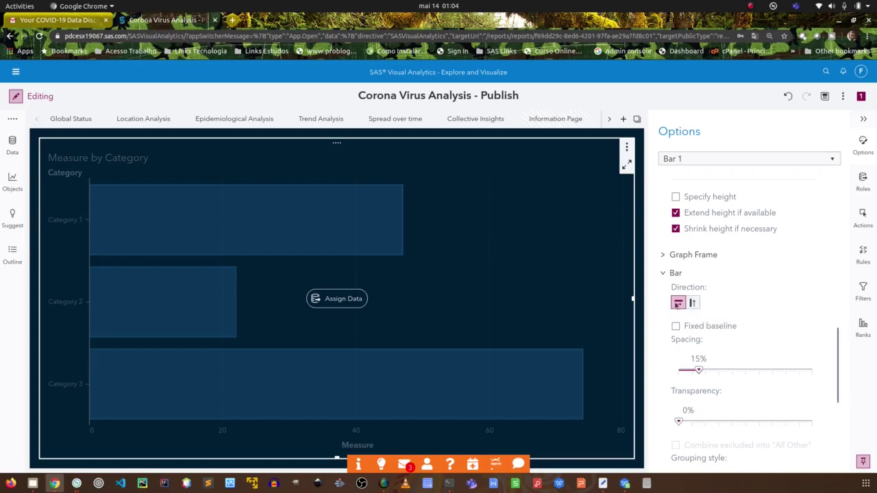
scroll(703, 356, "down", 4)
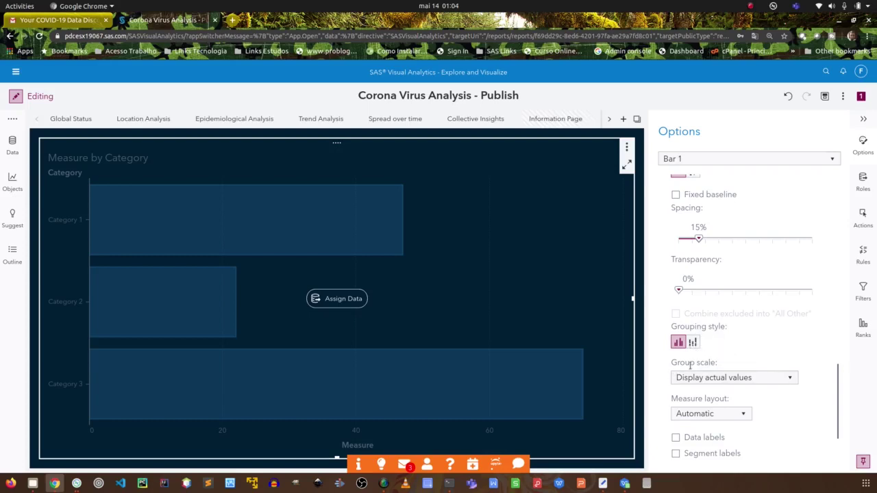
left_click(775, 380)
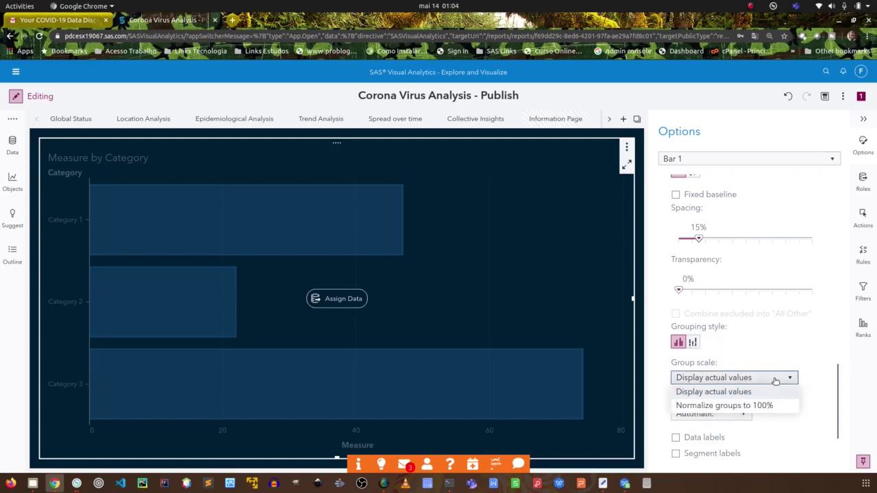
left_click(775, 380)
left_click(756, 379)
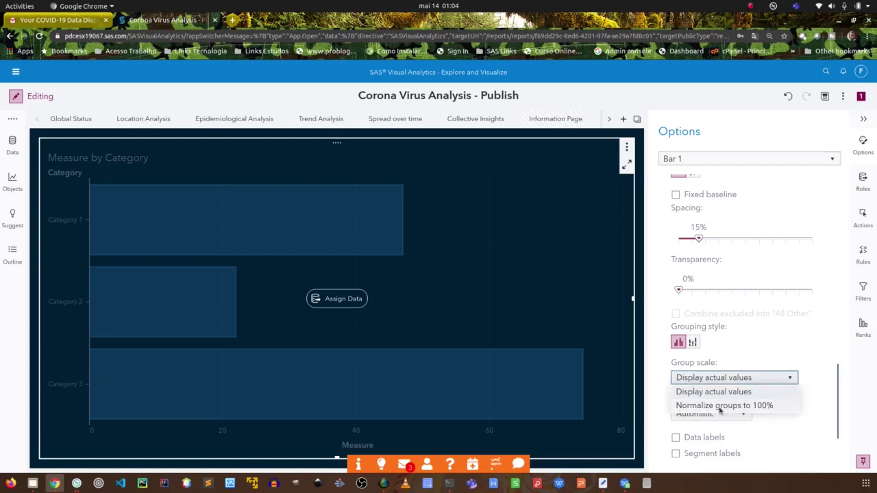
left_click(756, 392)
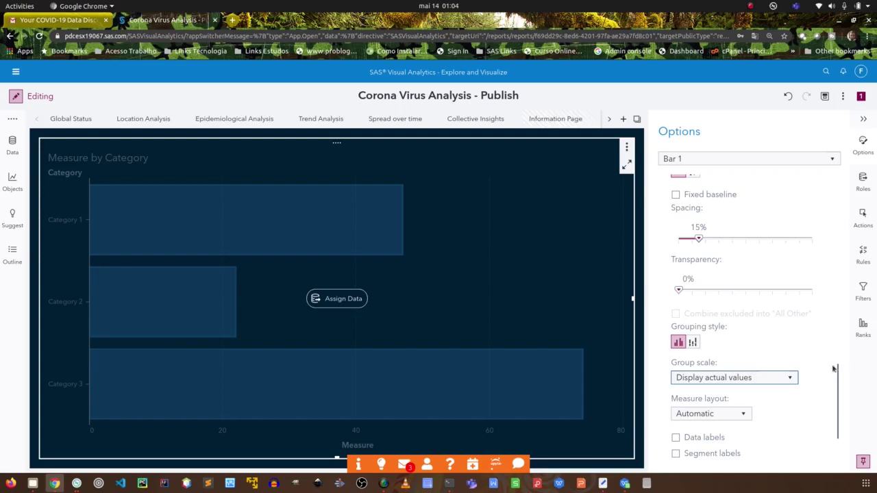
Show the bar chart's data roles, with Category and Measure still empty.
left_click_drag(837, 371, 834, 411)
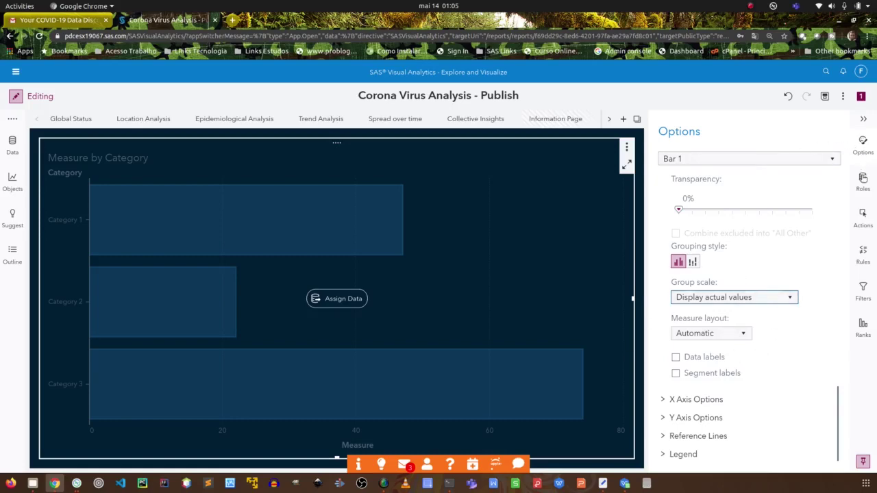
left_click(863, 177)
left_click(863, 178)
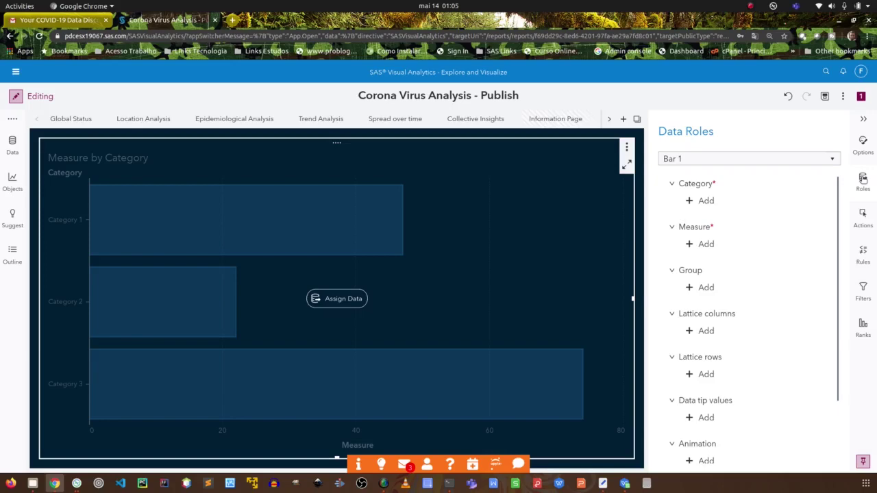
Assign Reporting Period Hierarchy as Category, giving monthly frequency bars Jan2020 to May2020.
left_click(705, 201)
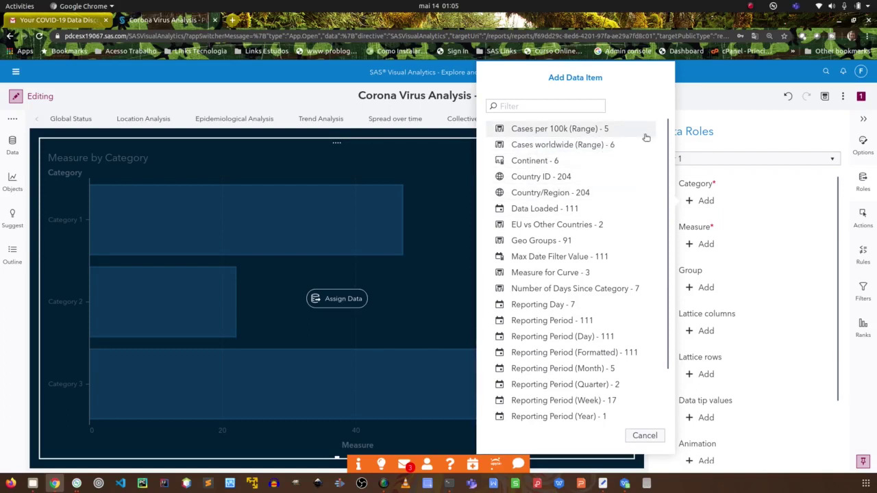
left_click_drag(669, 141, 669, 215)
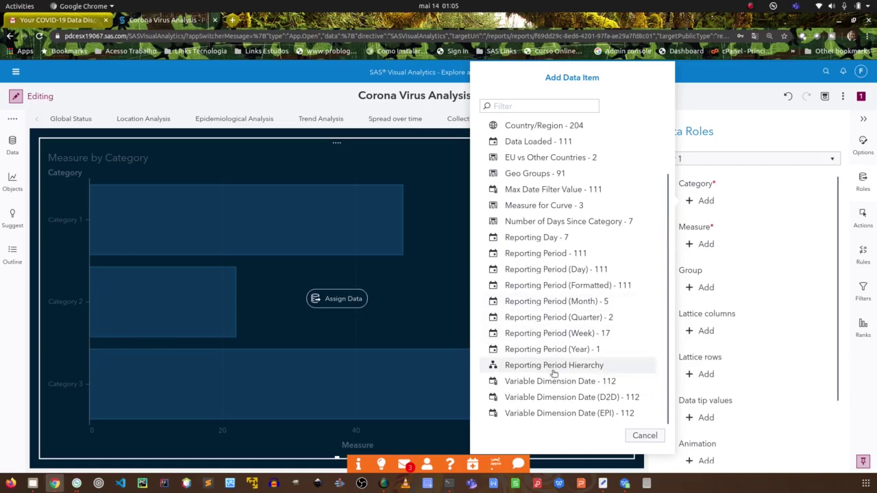
left_click(554, 365)
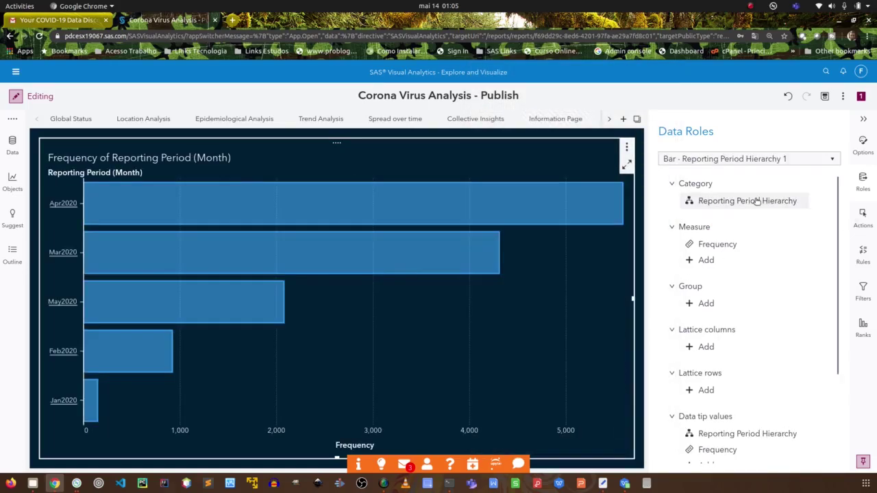
mouse_move(757, 200)
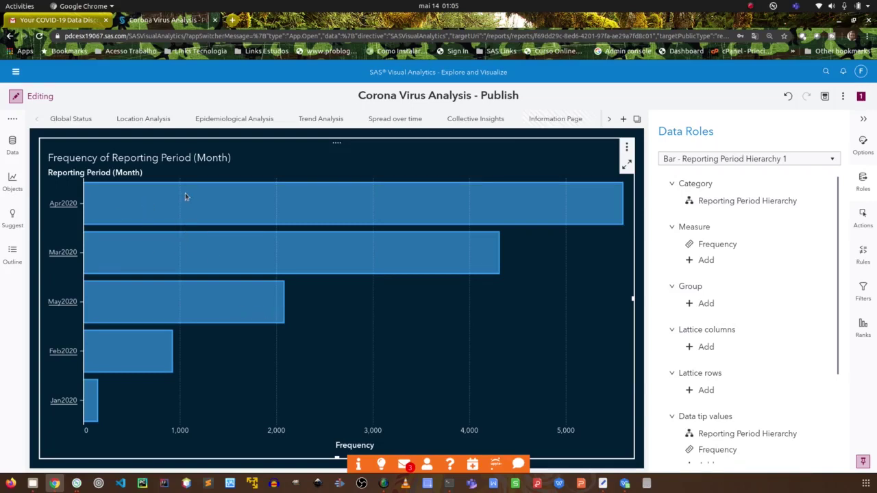
mouse_move(184, 191)
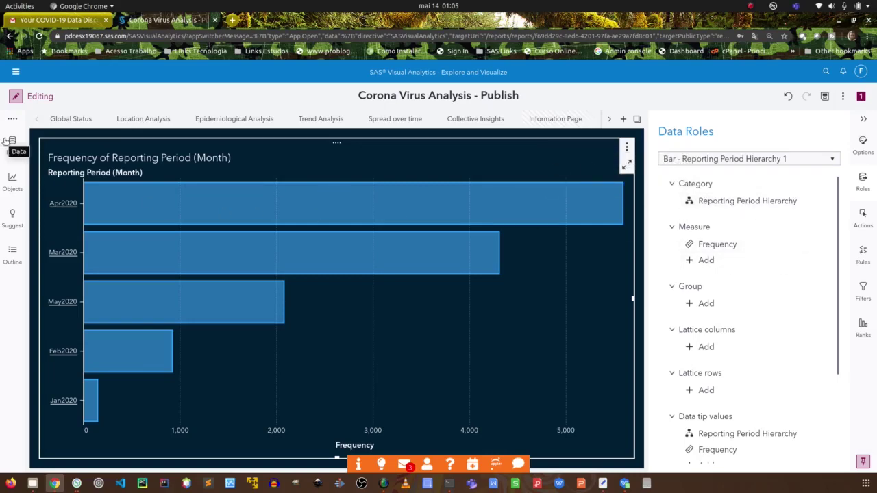
left_click(12, 143)
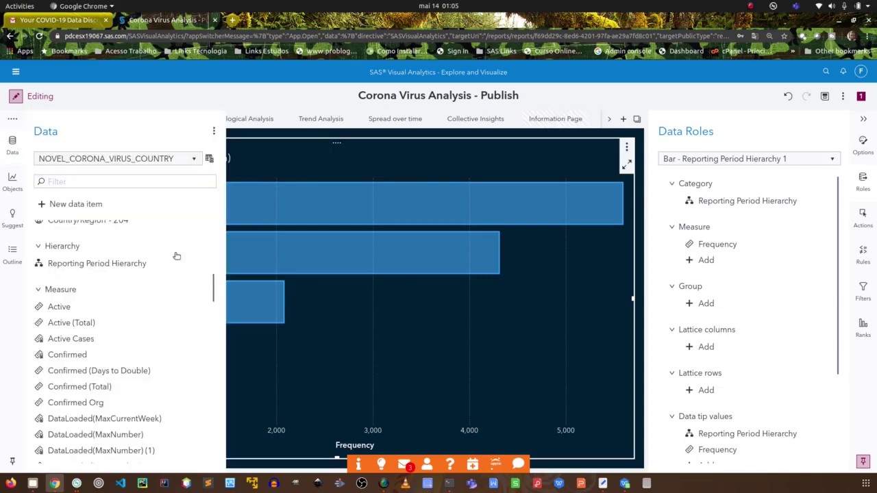
left_click_drag(212, 294, 205, 442)
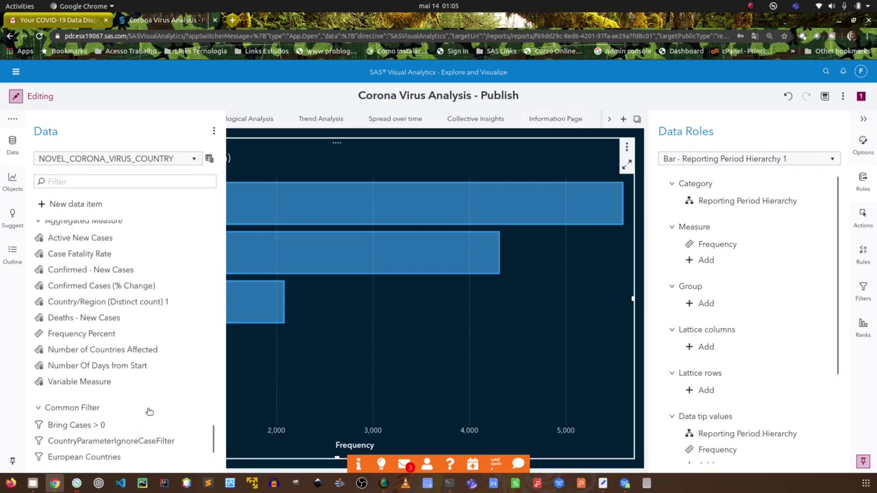
mouse_move(59, 335)
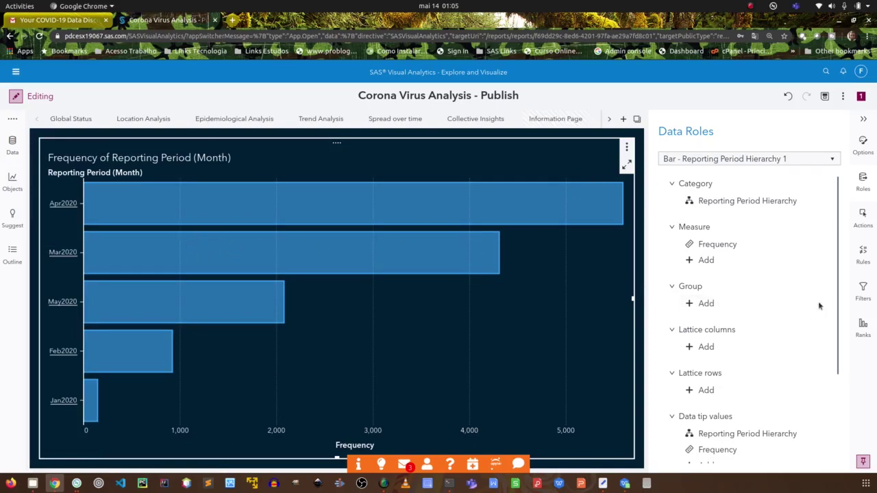
scroll(839, 301, "down", 1)
scroll(839, 301, "down", 3)
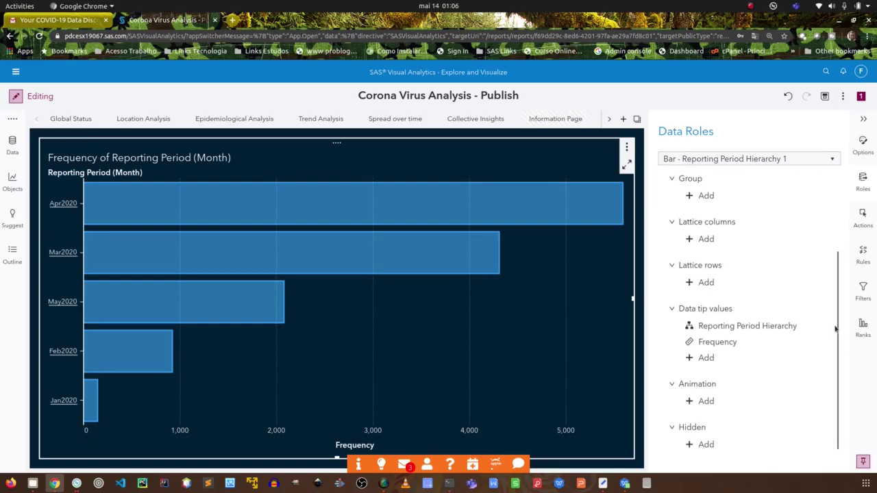
scroll(837, 308, "up", 4)
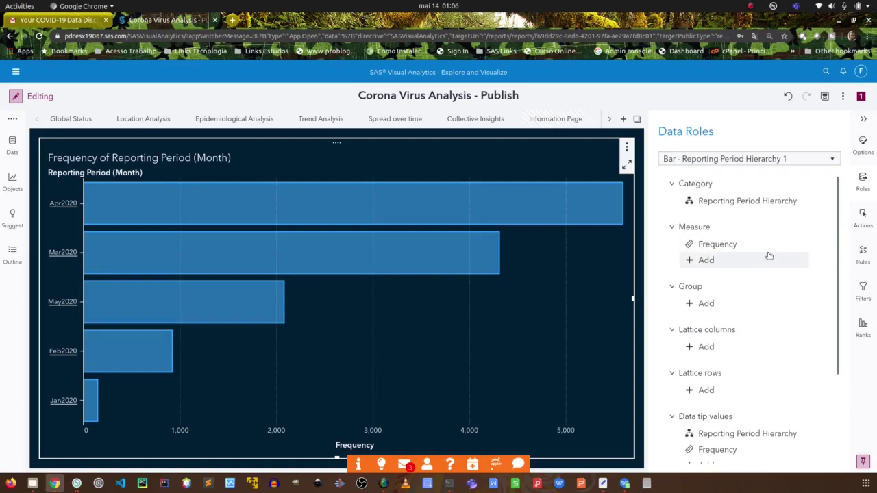
Replace the chart's Frequency measure with Confirmed.
left_click(717, 244)
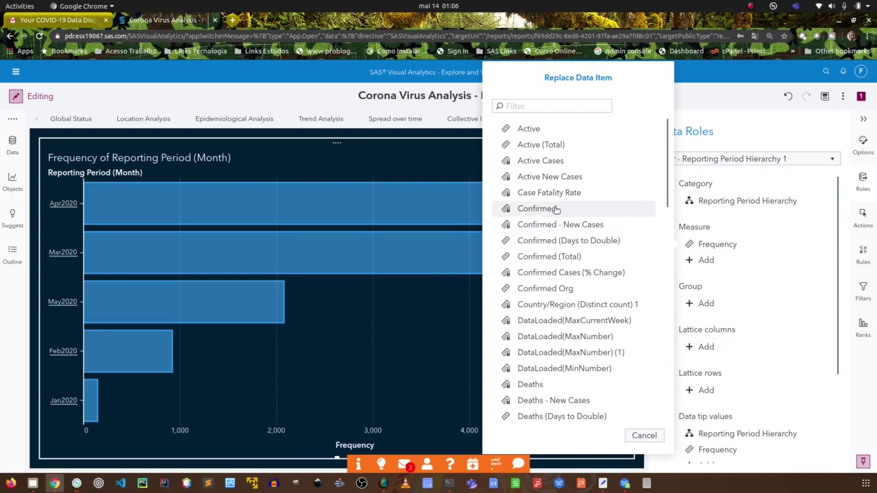
left_click(556, 210)
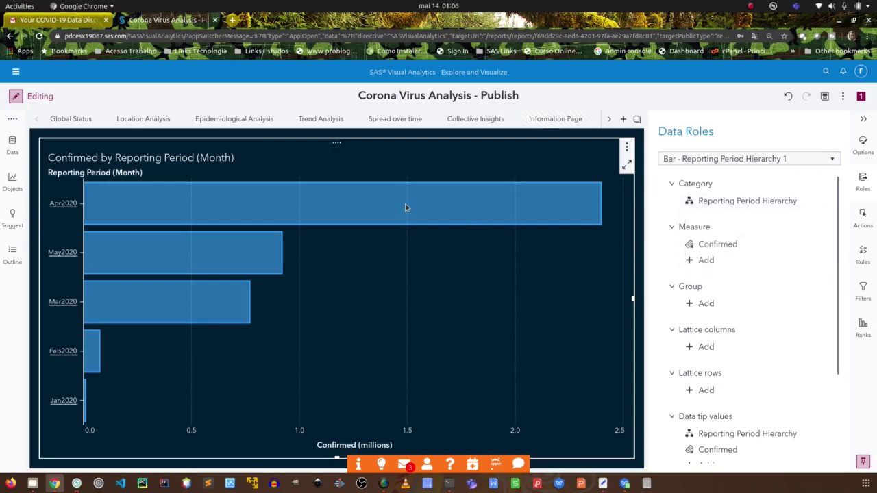
mouse_move(357, 217)
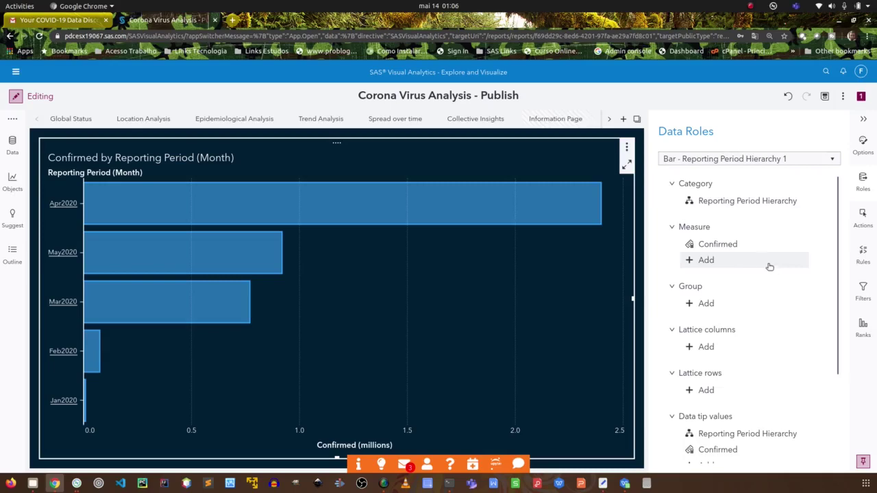
left_click(721, 245)
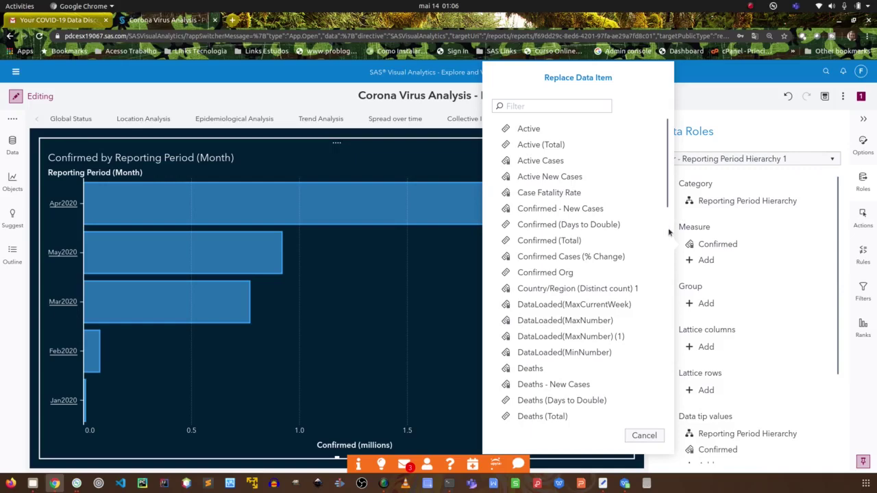
left_click(657, 436)
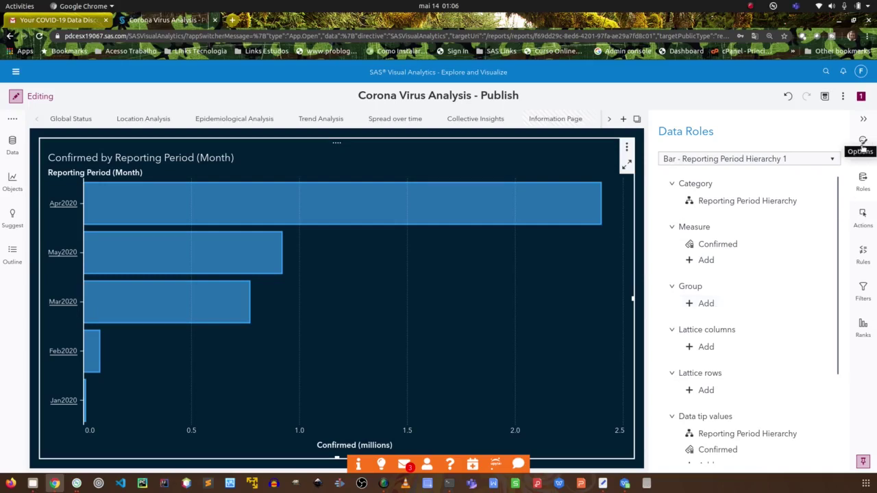
Add a second measure and swap it to Deaths, titling the chart 'Confirmed, Deaths by Reporting Period (Month)'.
left_click(706, 261)
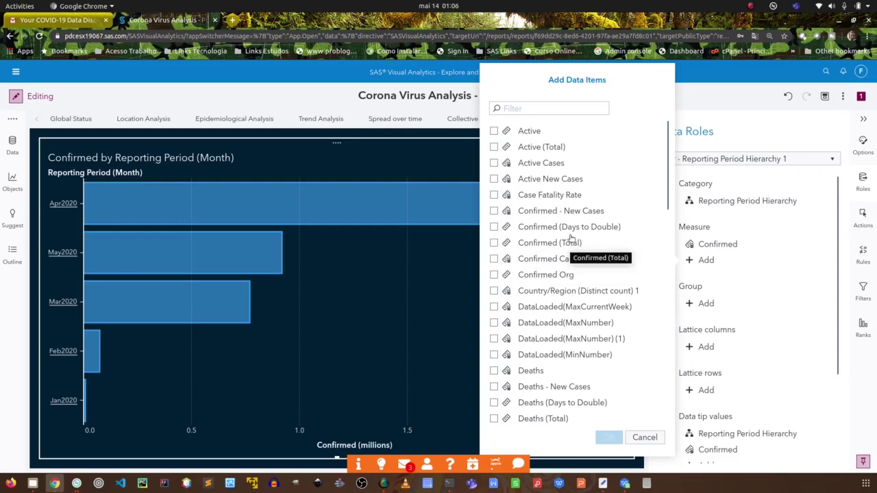
left_click(494, 230)
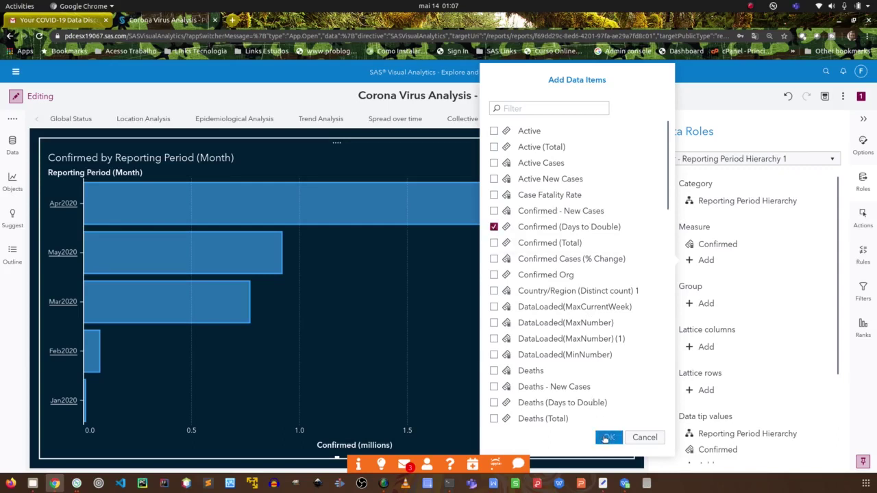
left_click(607, 438)
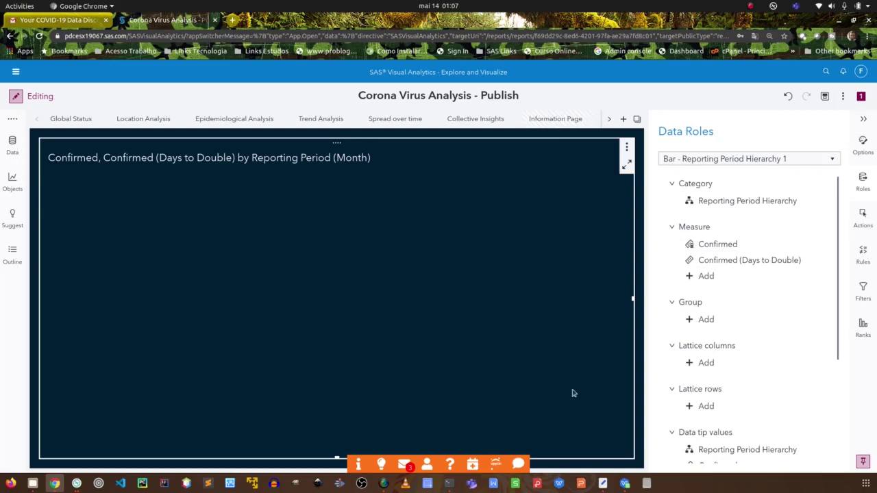
left_click(727, 261)
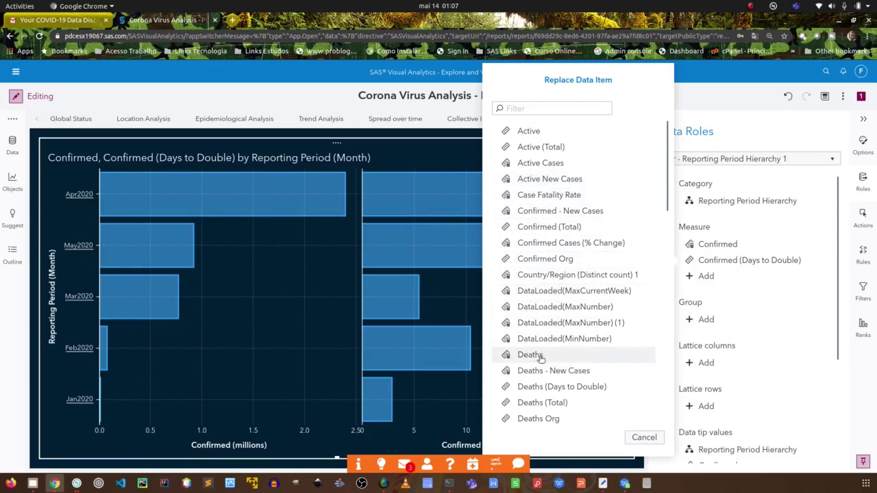
left_click(530, 355)
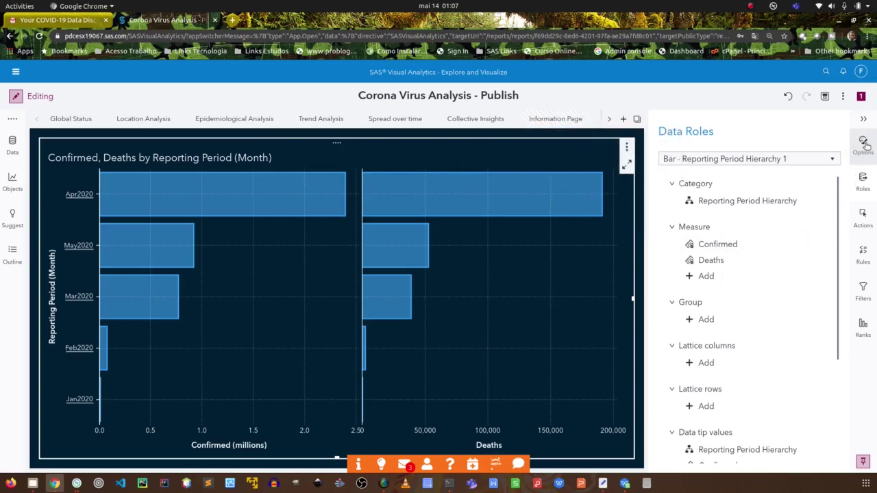
left_click(864, 145)
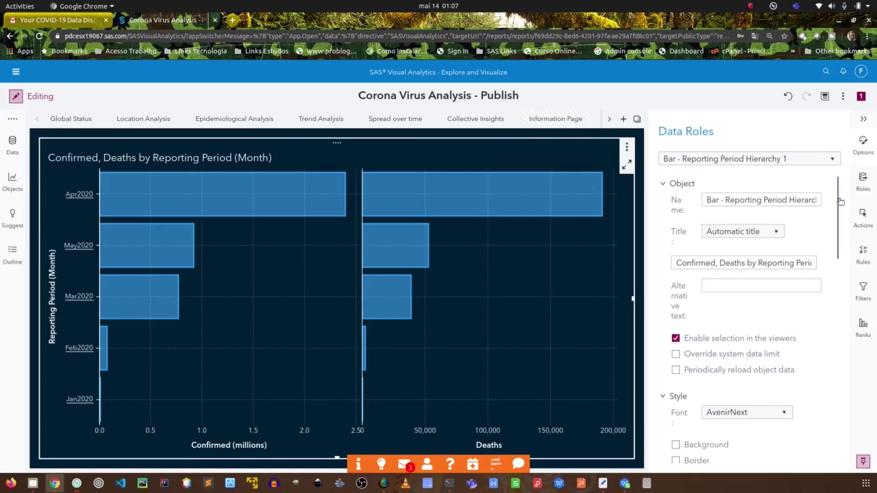
Browse the bar chart's Options, toggling Graph Frame, then return to its Data Roles.
scroll(838, 198, "down", 3)
scroll(833, 208, "up", 2)
left_click_drag(834, 208, 835, 332)
scroll(835, 331, "down", 2)
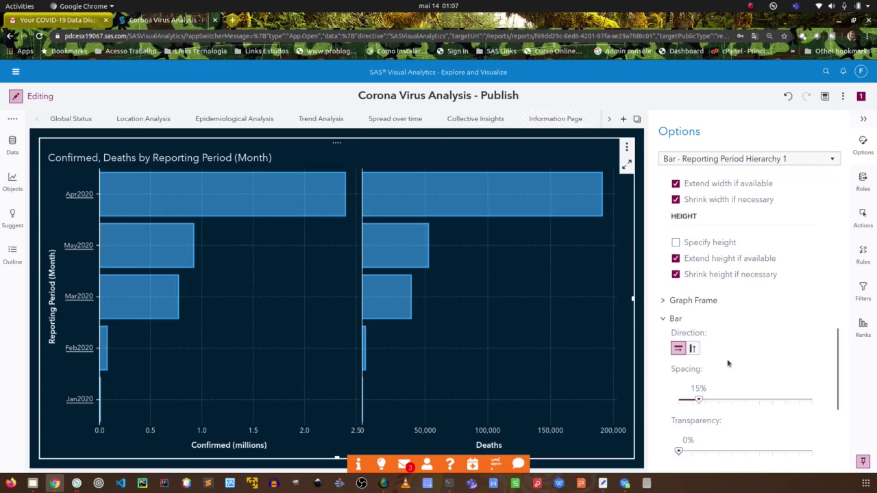
left_click_drag(838, 352, 833, 390)
scroll(712, 299, "up", 1)
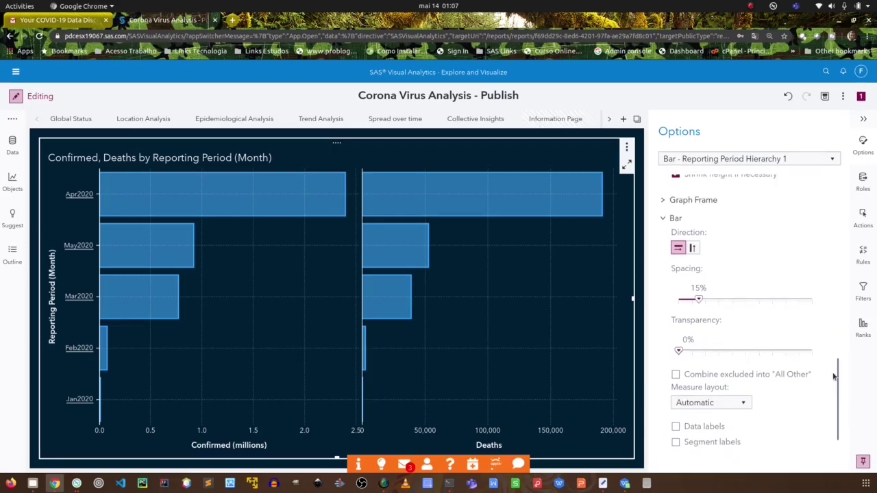
left_click(661, 225)
left_click(661, 225)
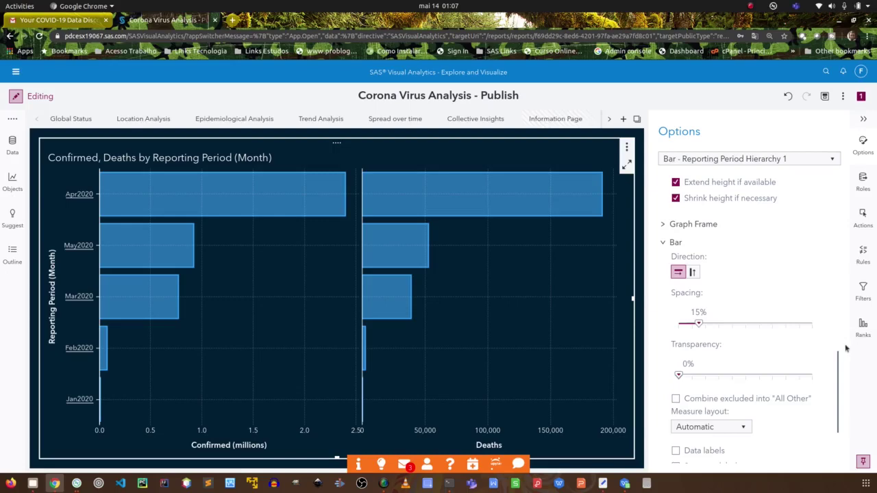
left_click_drag(837, 363, 837, 342)
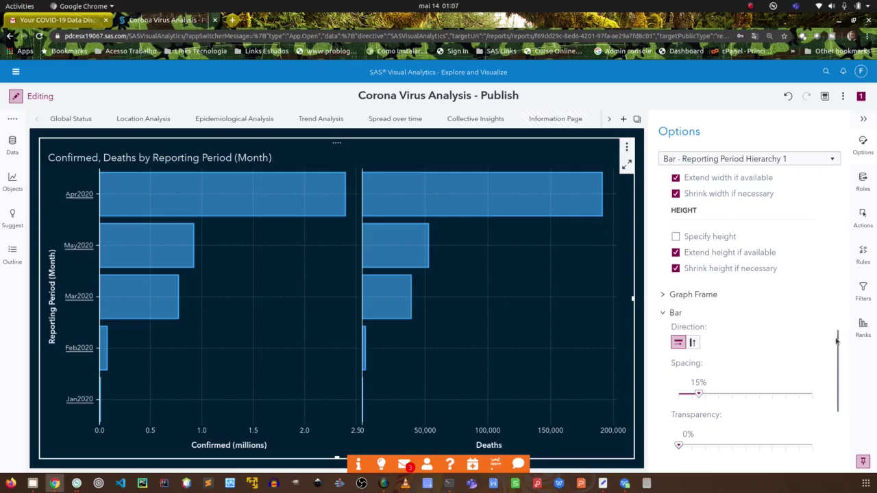
left_click_drag(836, 341, 833, 401)
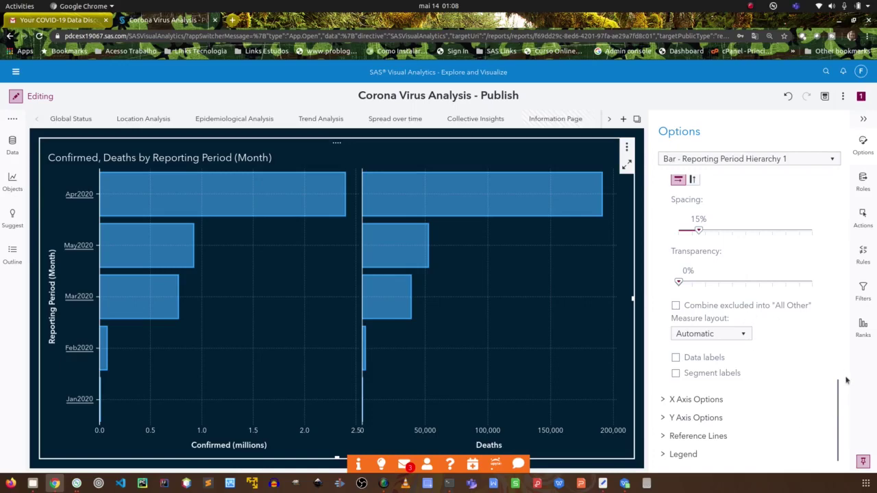
left_click_drag(838, 409, 843, 201)
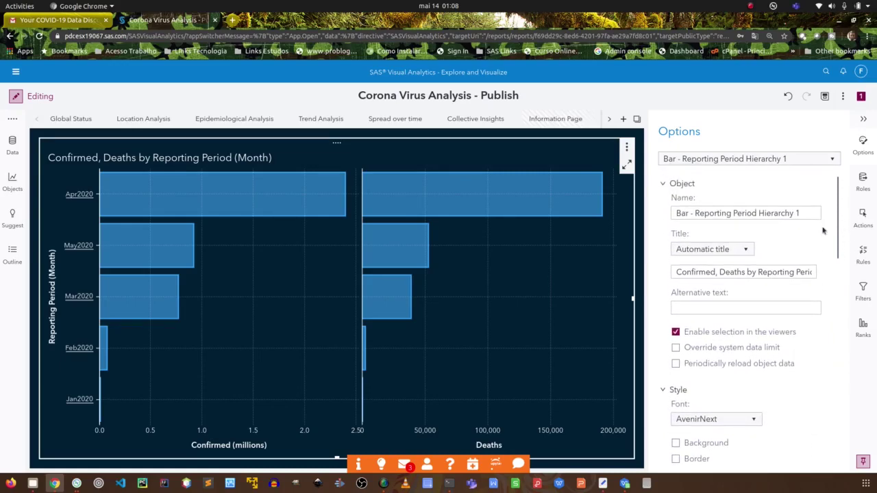
left_click(867, 186)
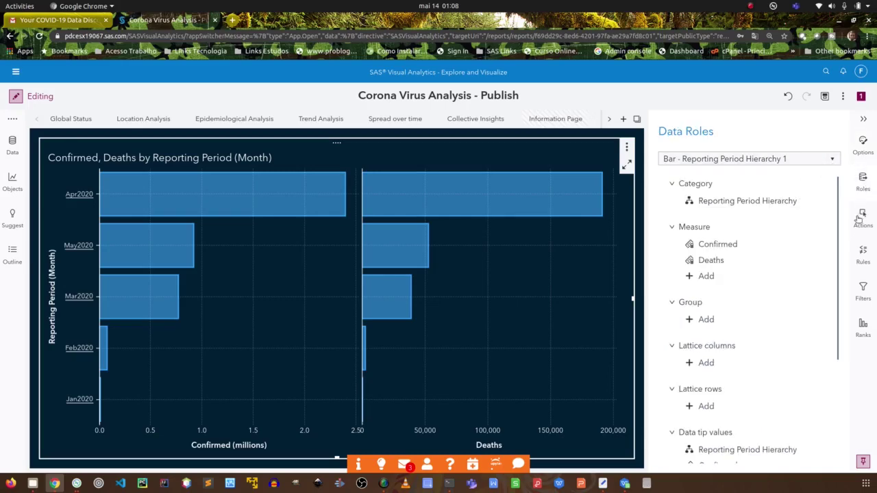
mouse_move(733, 202)
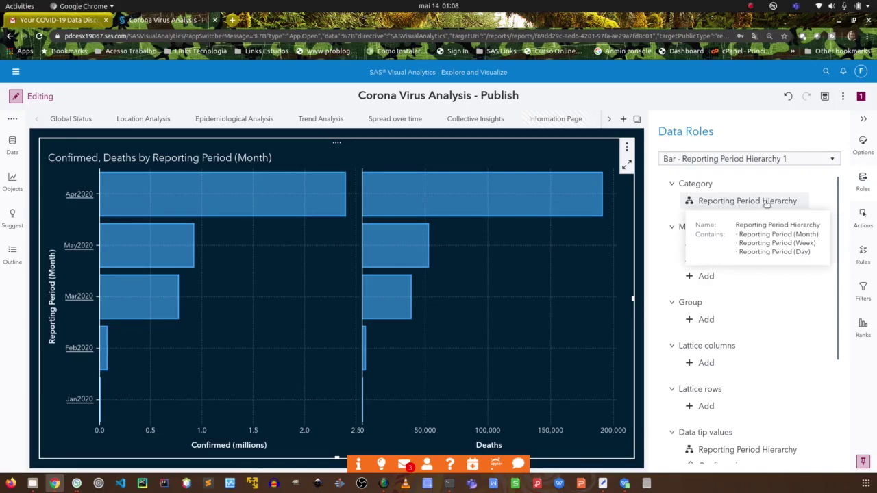
Replace the Reporting Period Hierarchy category with Continent, after cancelling an empty Group add.
left_click(706, 320)
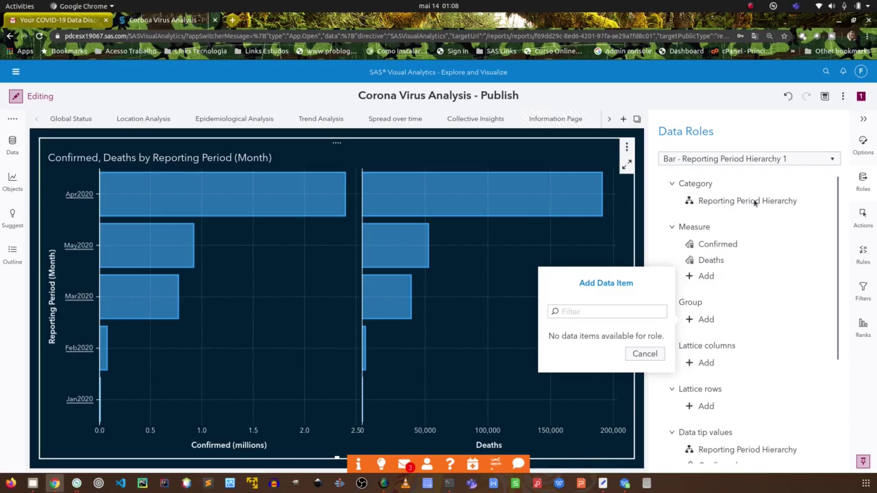
left_click(645, 353)
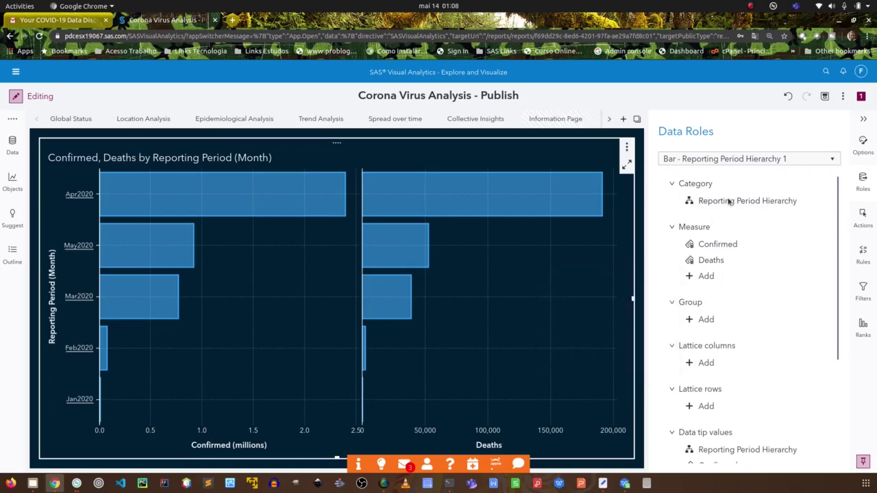
left_click(730, 201)
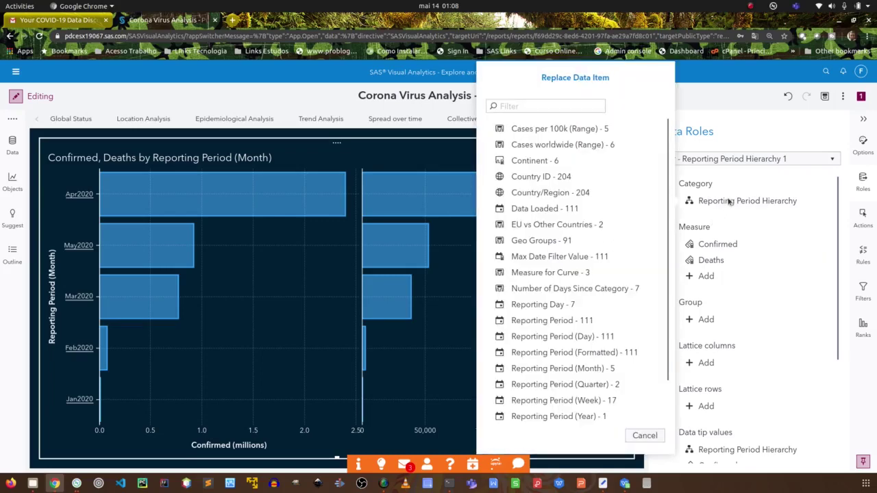
left_click(534, 160)
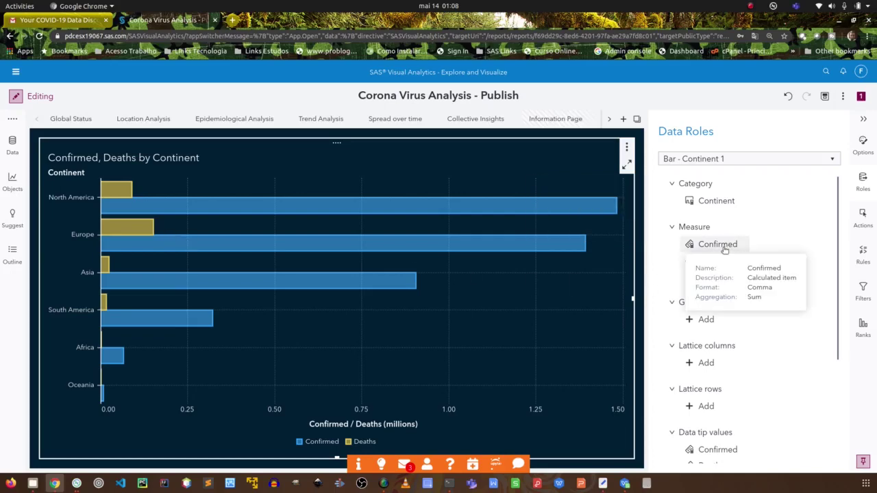
mouse_move(711, 264)
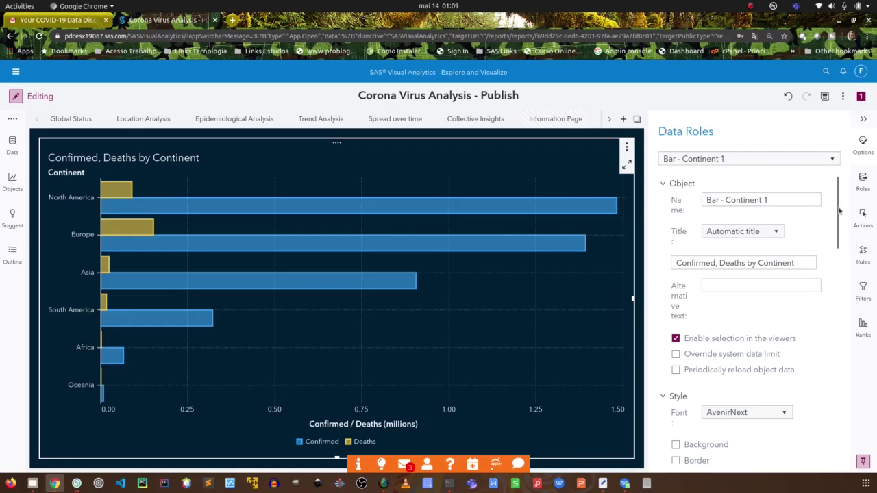
left_click_drag(837, 235, 833, 395)
left_click(692, 361)
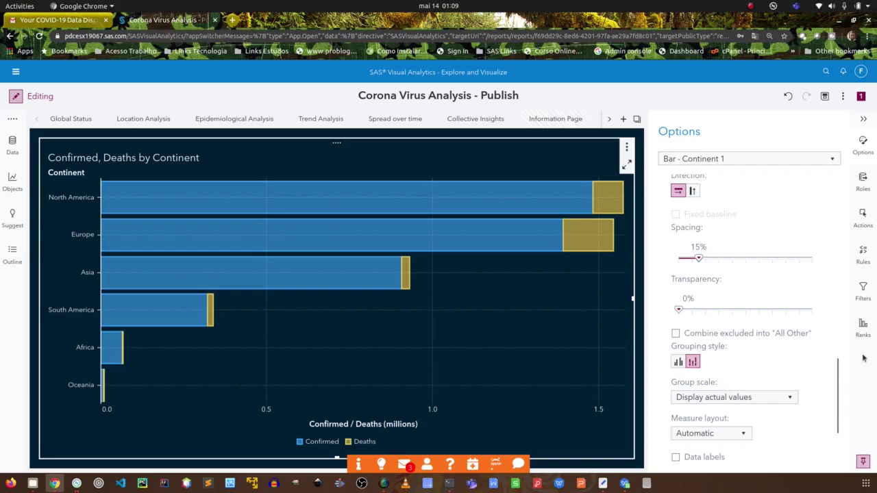
left_click_drag(841, 374, 834, 409)
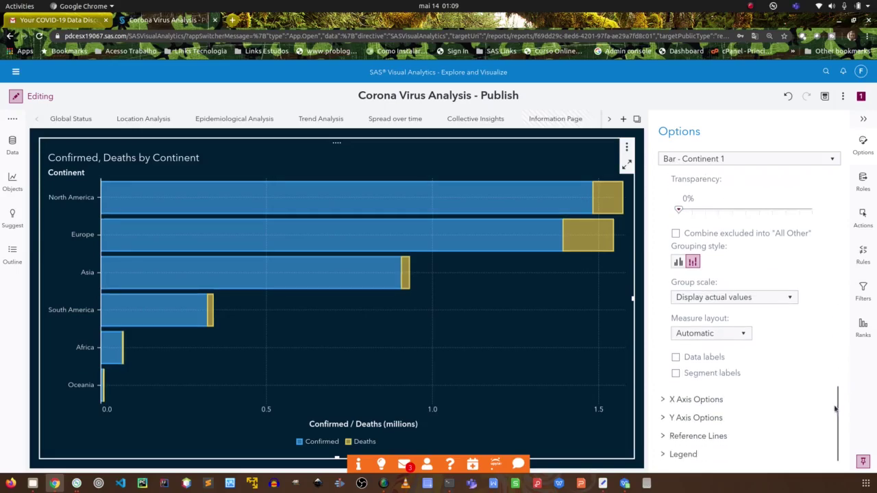
left_click(778, 307)
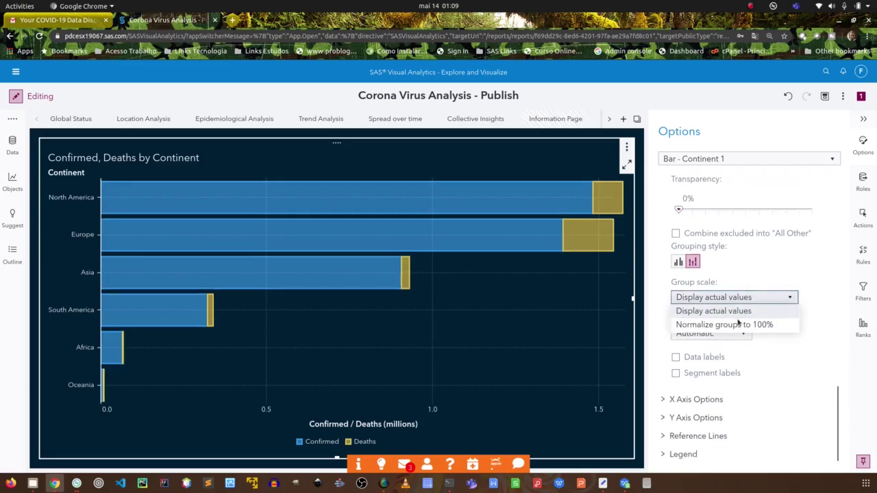
left_click(693, 322)
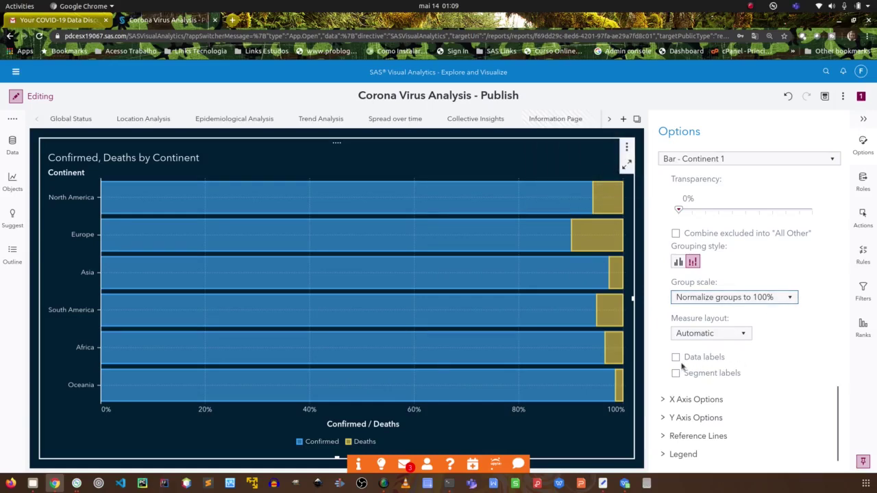
mouse_move(582, 236)
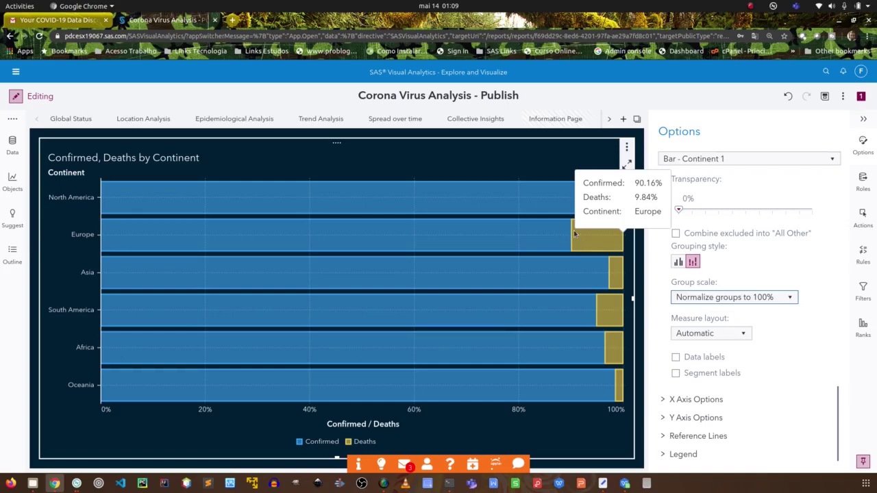
left_click(676, 358)
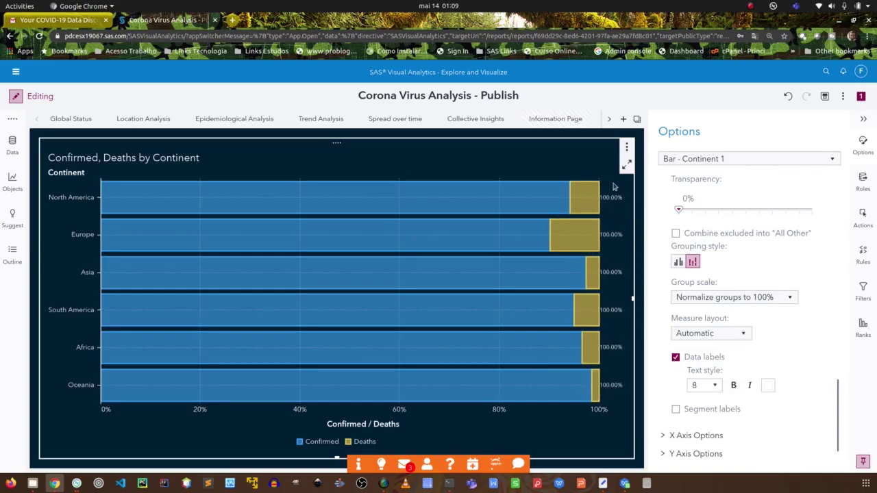
left_click(676, 409)
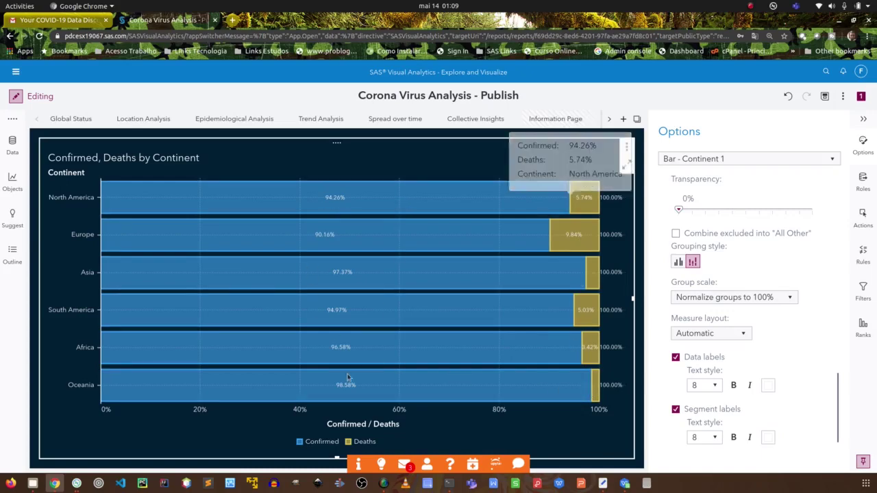
mouse_move(206, 210)
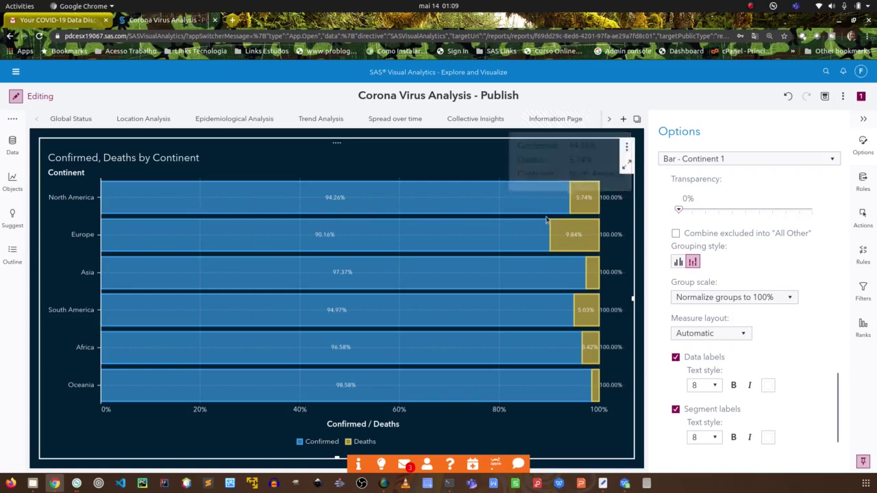
mouse_move(584, 203)
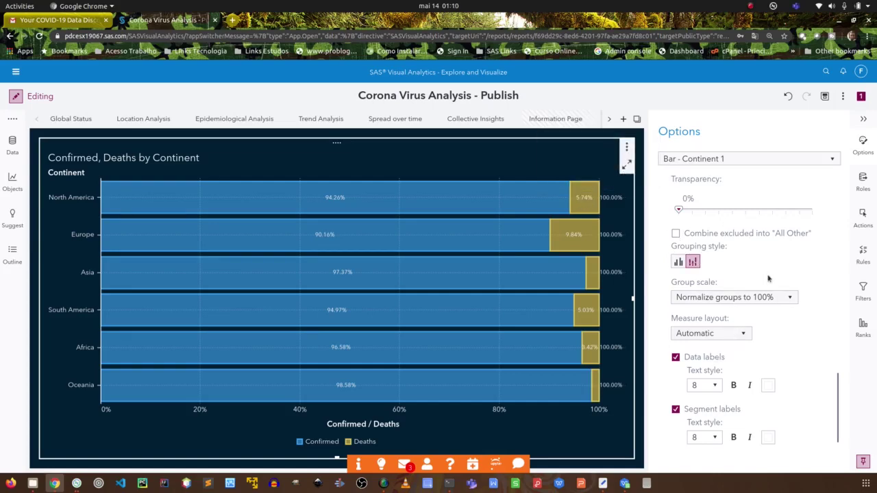
Uncheck Data labels to remove the 100% totals from the bar ends.
scroll(837, 394, "down", 2)
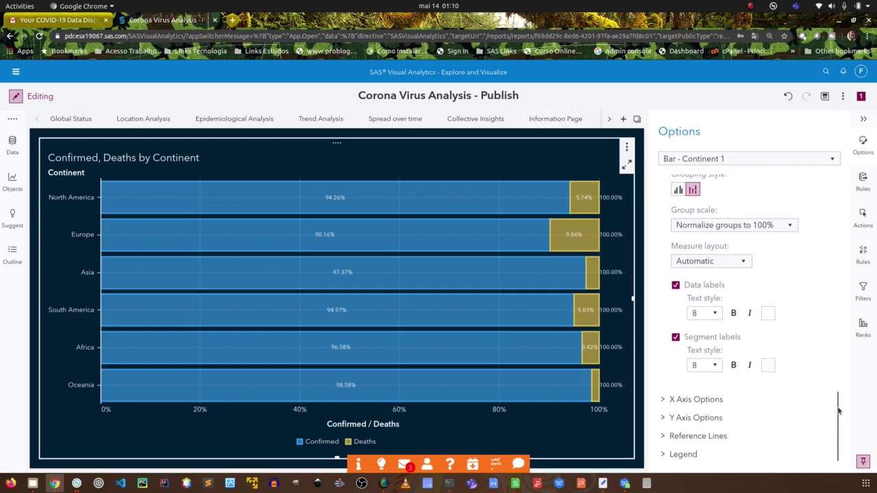
left_click_drag(837, 401, 834, 329)
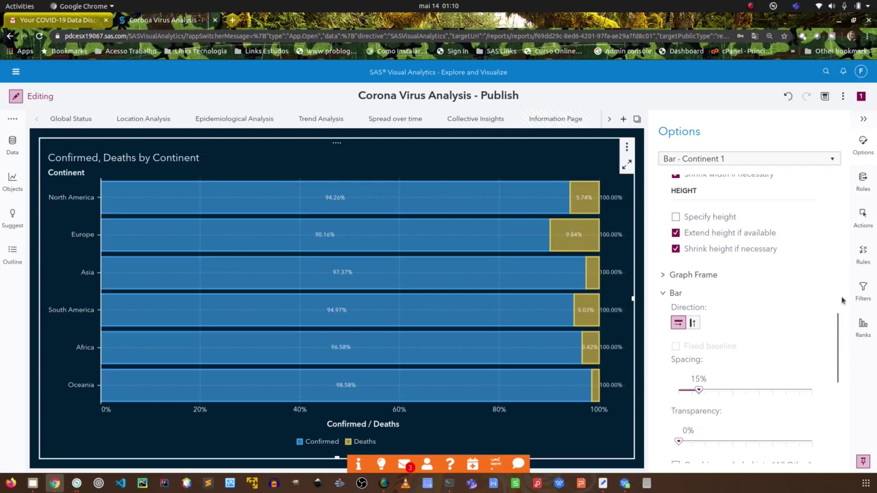
left_click_drag(837, 333, 835, 322)
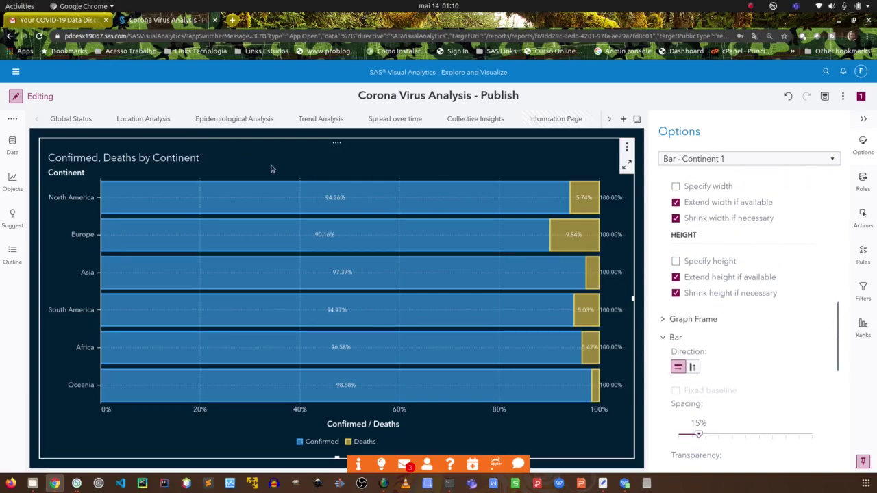
mouse_move(409, 249)
left_click_drag(838, 322, 827, 402)
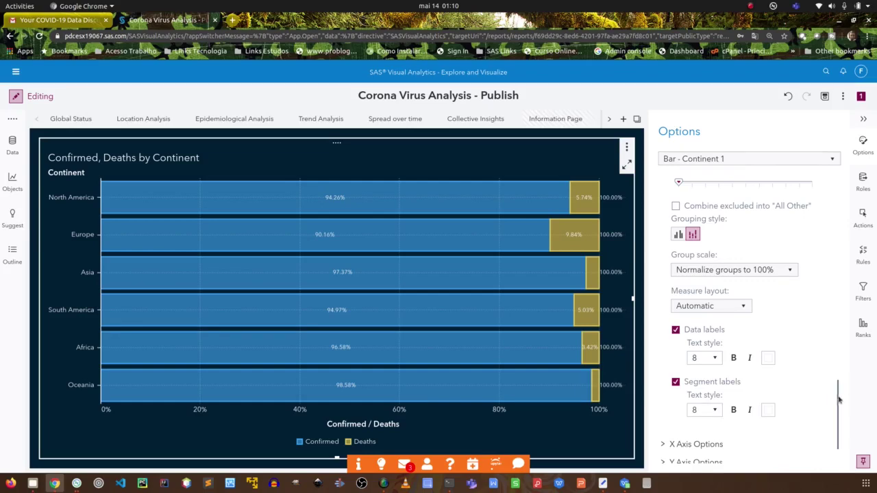
left_click_drag(837, 406, 835, 225)
scroll(785, 282, "down", 2)
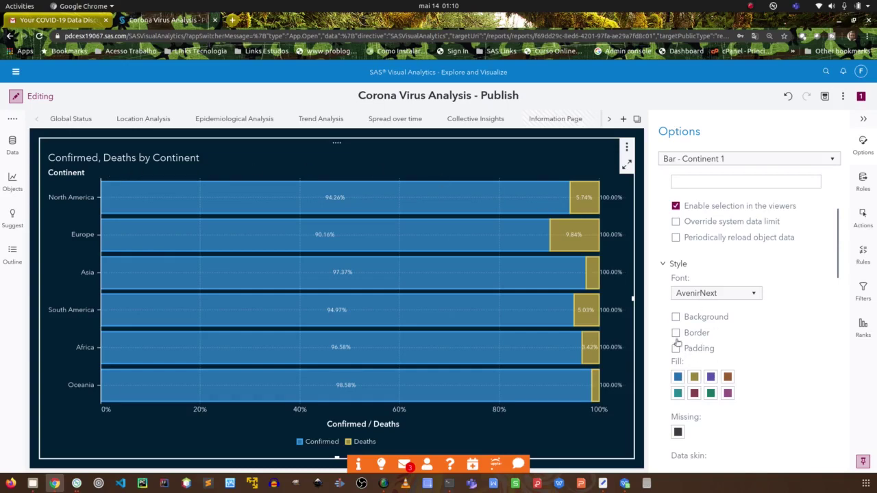
left_click_drag(837, 249, 841, 301)
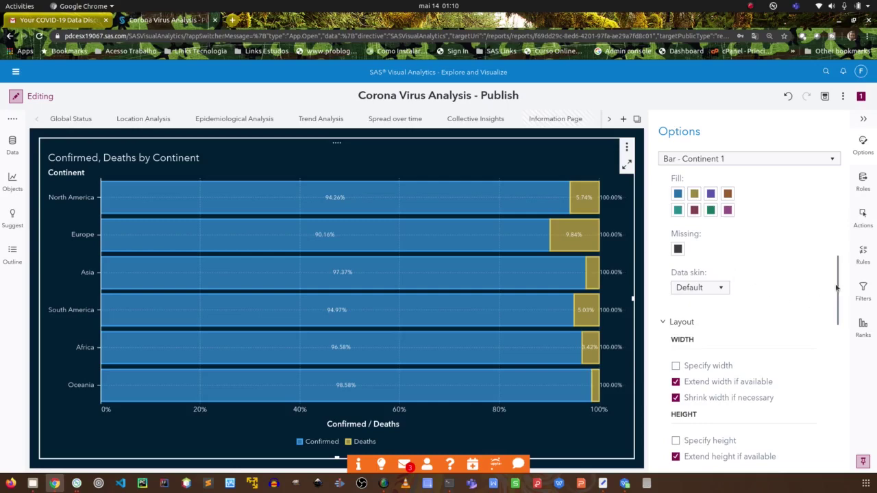
left_click_drag(838, 286, 830, 412)
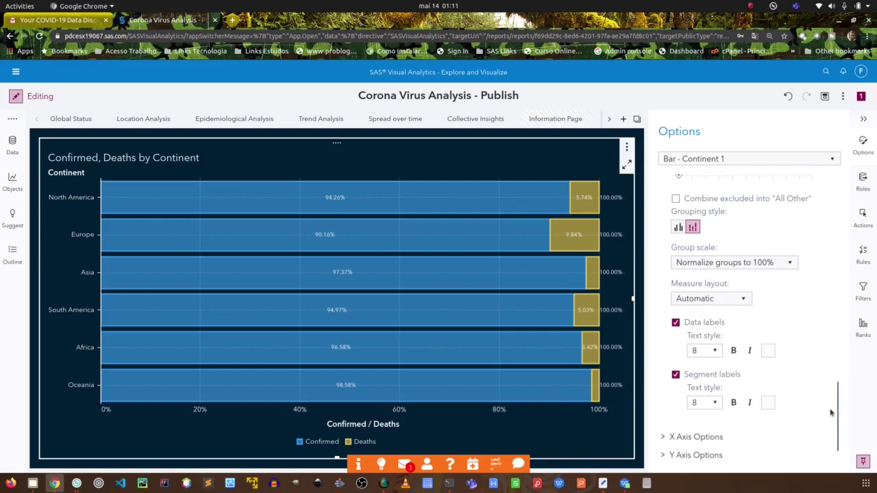
left_click(675, 323)
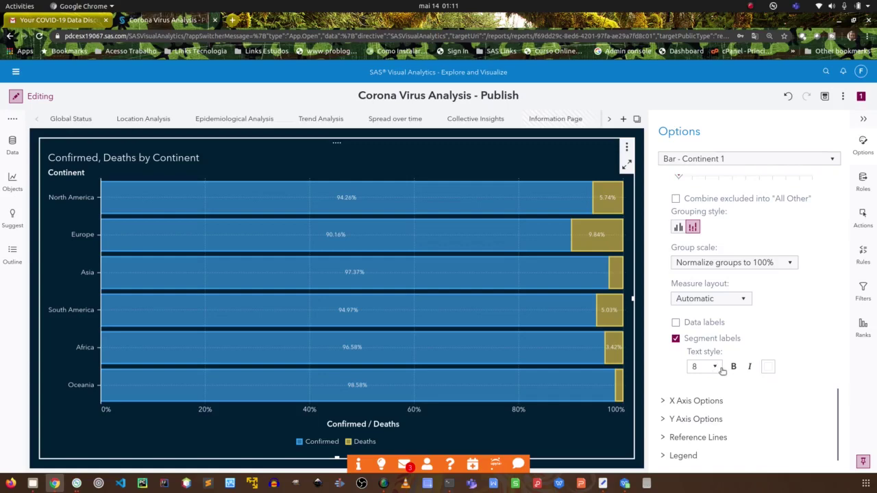
Expand and collapse the Legend settings, leaving the legend on.
left_click(664, 456)
mouse_move(836, 394)
left_mouse_down()
mouse_move(837, 435)
mouse_move(837, 408)
left_mouse_up()
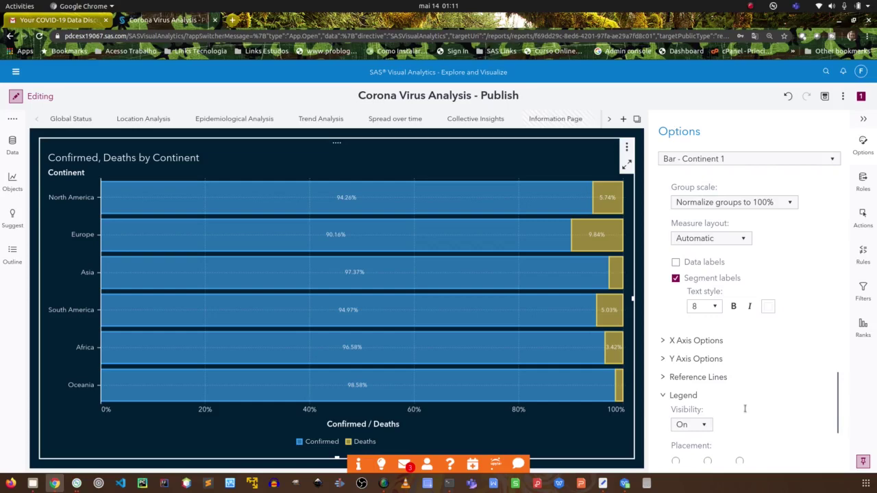
left_click(664, 396)
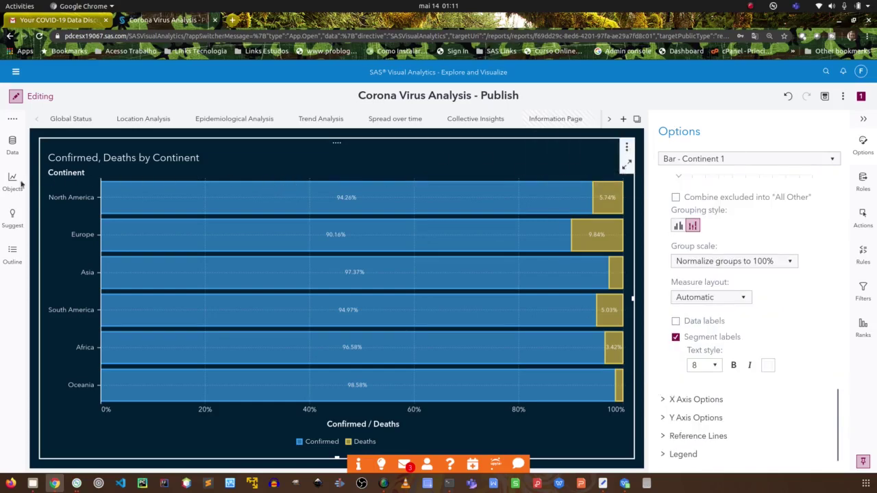
Add a List table to the page and move it below the Continent bar chart.
left_click(11, 182)
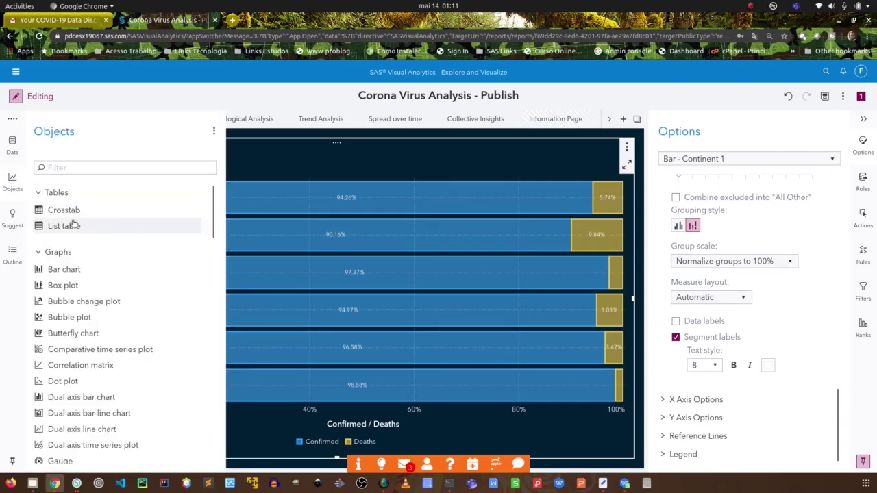
left_click_drag(49, 226, 635, 215)
left_click_drag(637, 214, 634, 245)
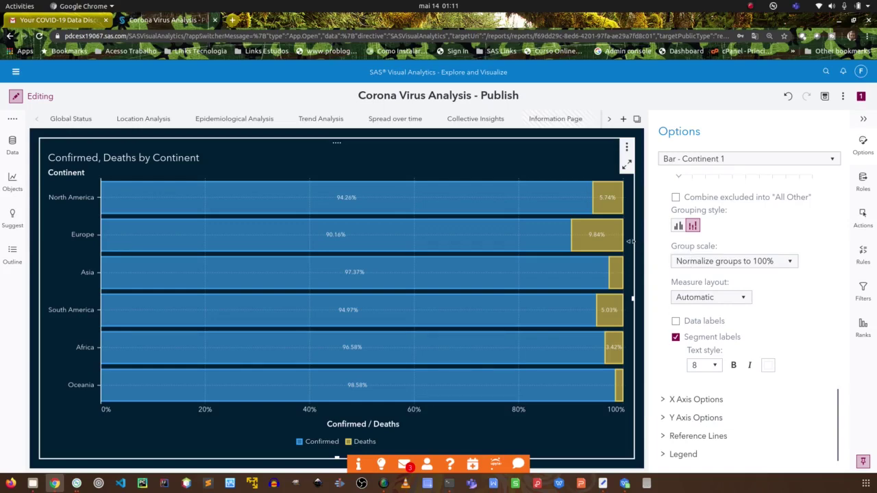
left_click(13, 181)
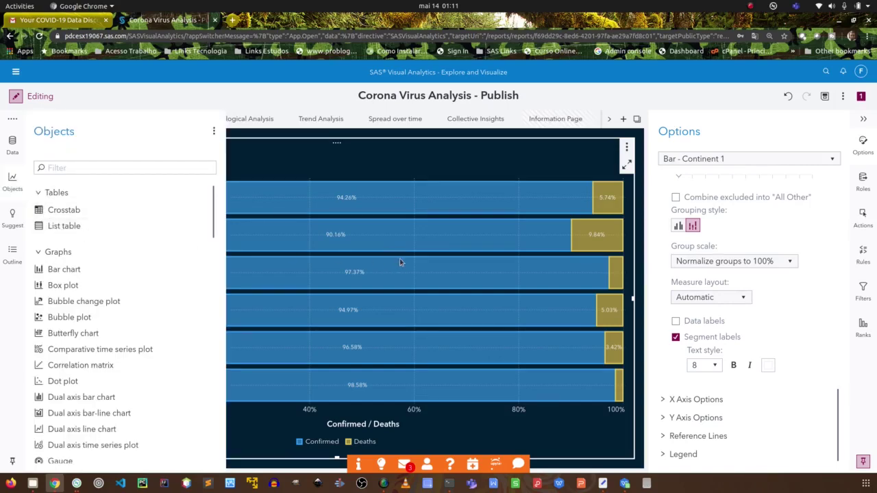
left_click_drag(414, 263, 532, 249)
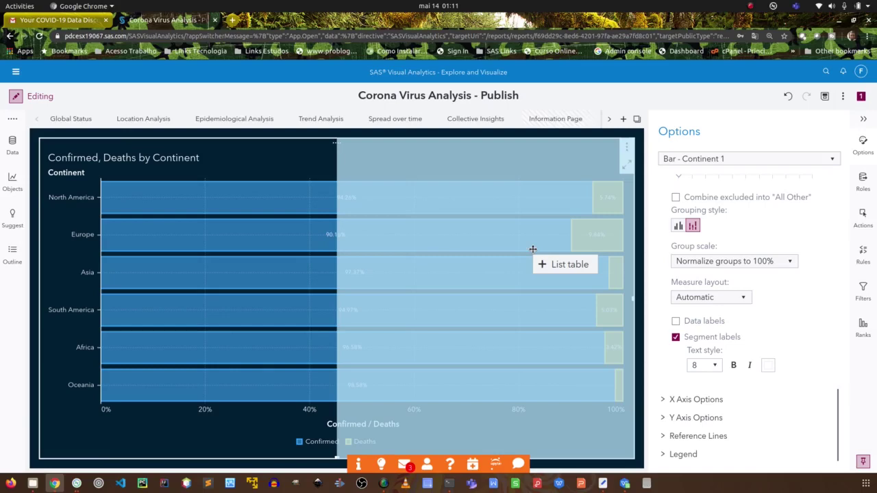
left_click_drag(533, 249, 534, 253)
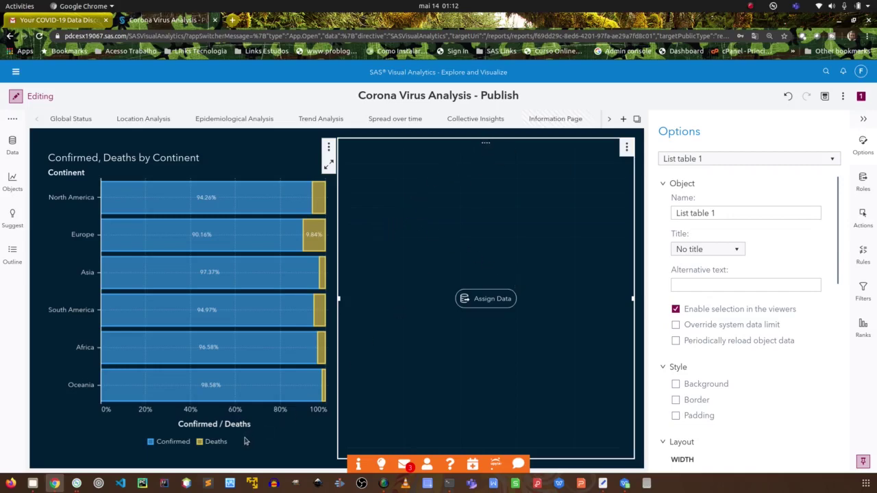
left_click_drag(486, 142, 203, 395)
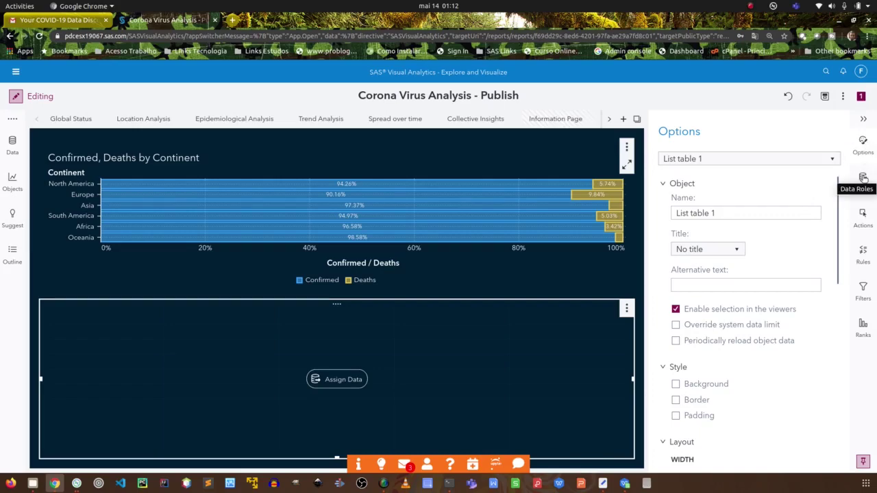
Tick Continent, Country/Region, Geo Groups, Confirmed, Deaths - New Cases and Deaths (Total) as table columns.
left_click(863, 176)
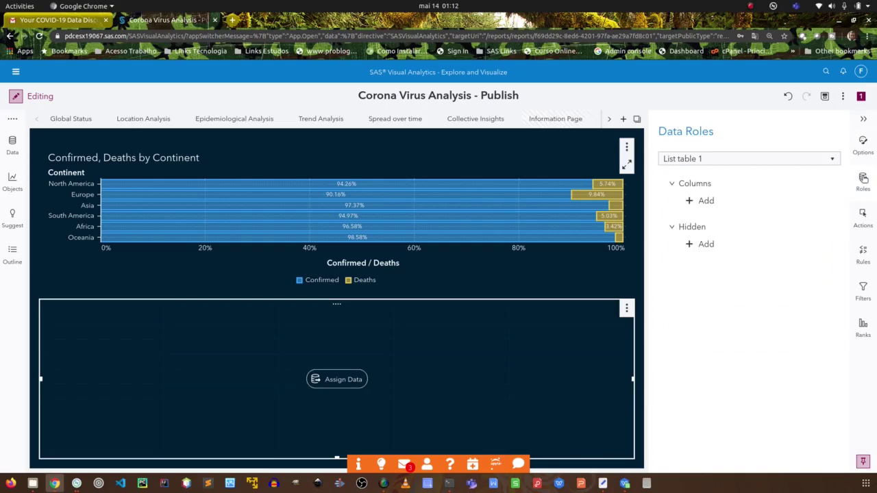
left_click(706, 200)
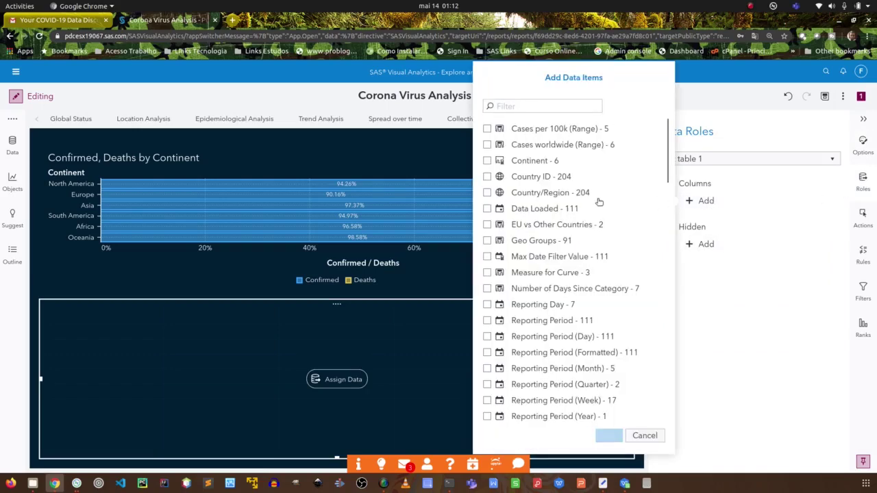
left_click(487, 161)
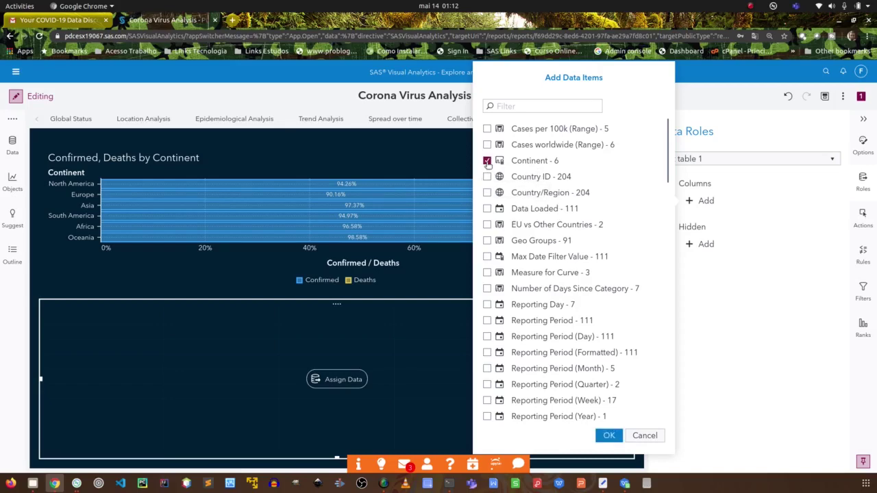
left_click(487, 192)
left_click(487, 240)
left_click_drag(669, 170, 665, 226)
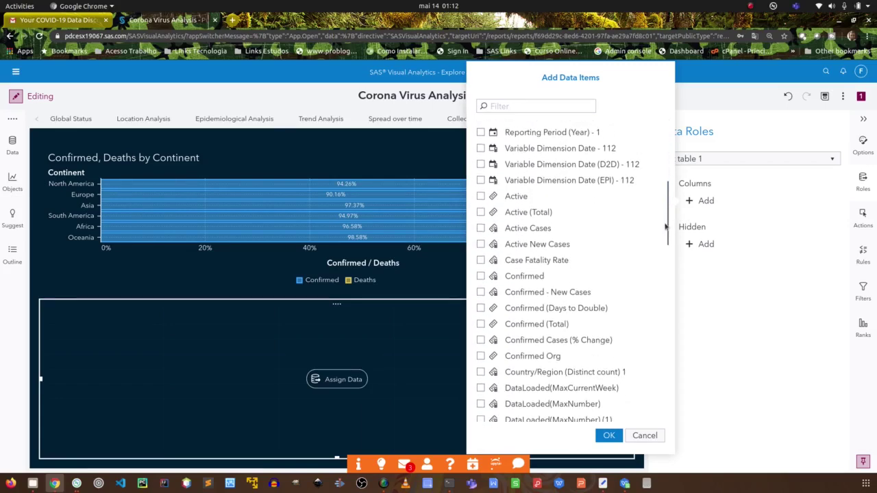
left_click(480, 274)
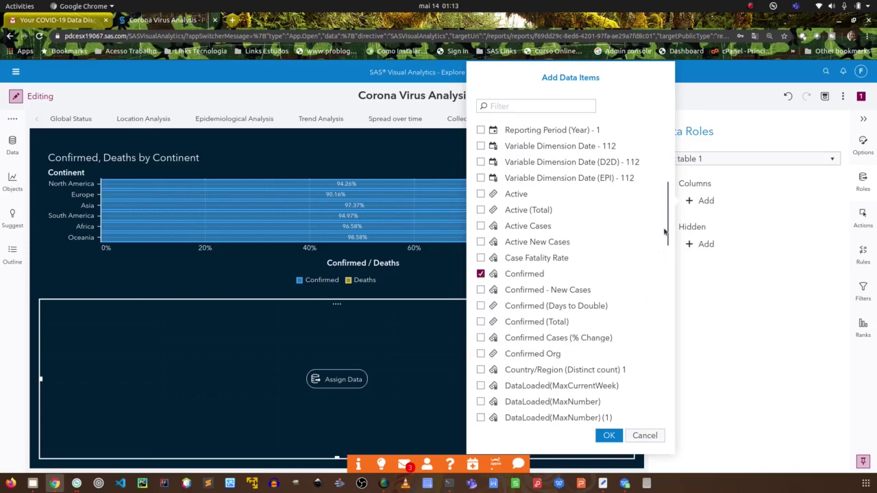
left_click_drag(666, 233, 667, 263)
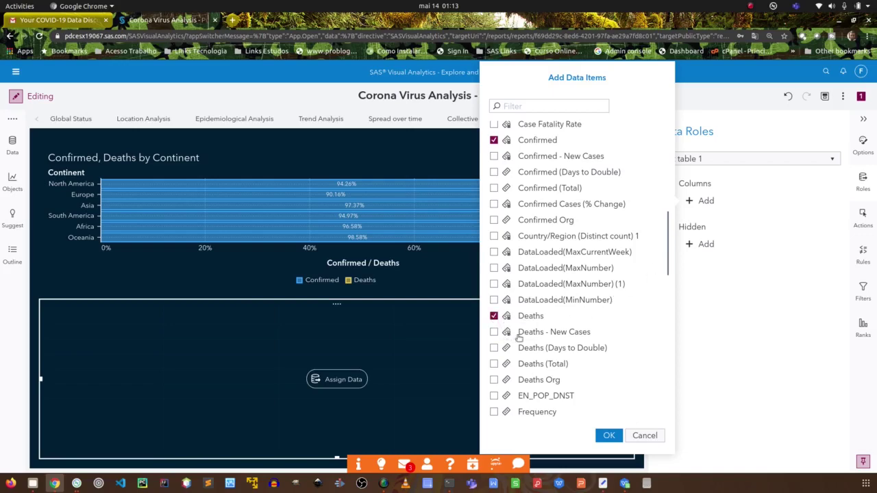
left_click(494, 331)
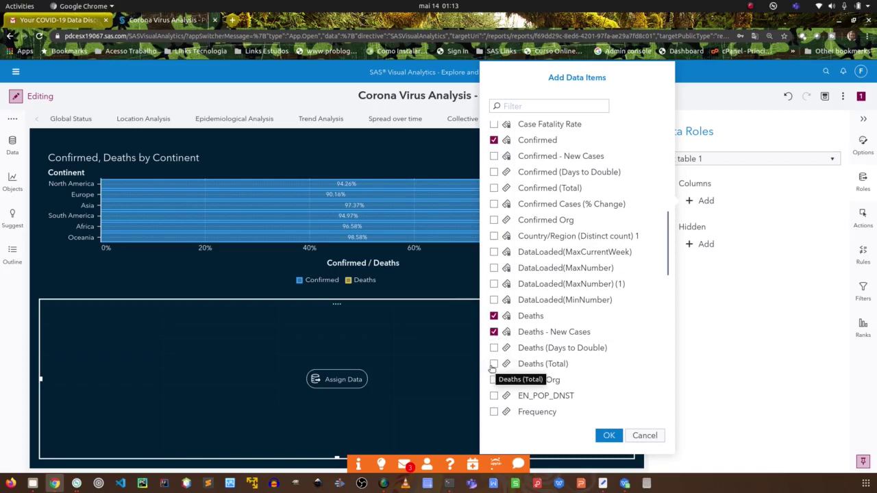
left_click(493, 364)
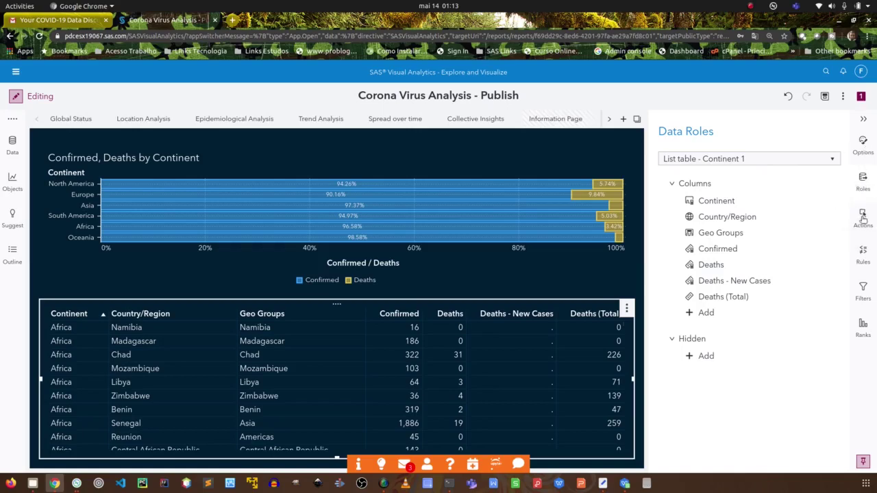
Open the bar chart's Actions, then select the Continent list table to show its link options.
left_click(213, 167)
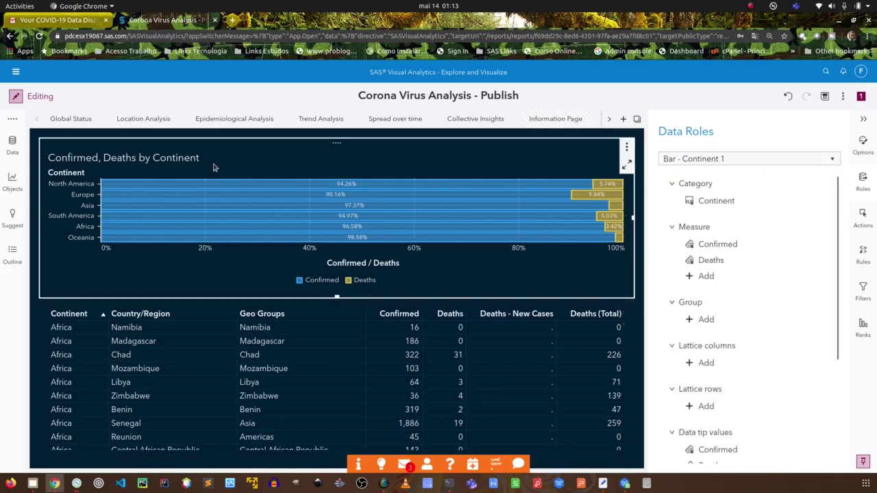
left_click(864, 214)
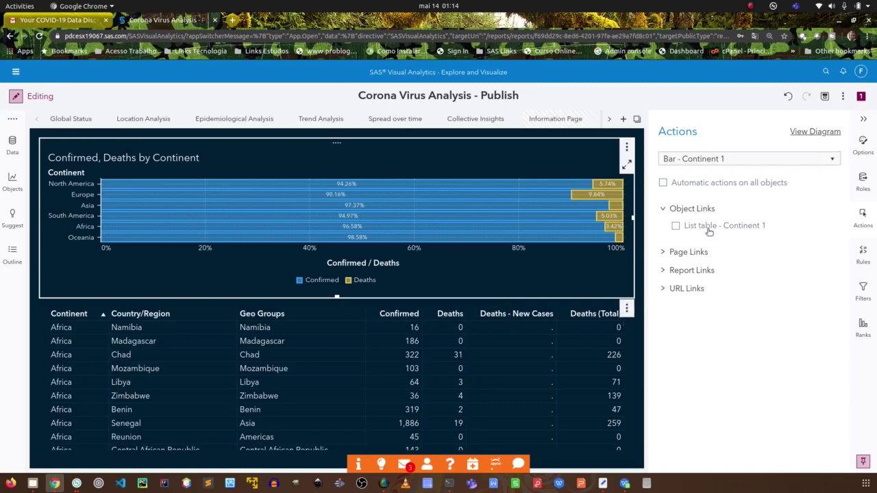
left_click(522, 309)
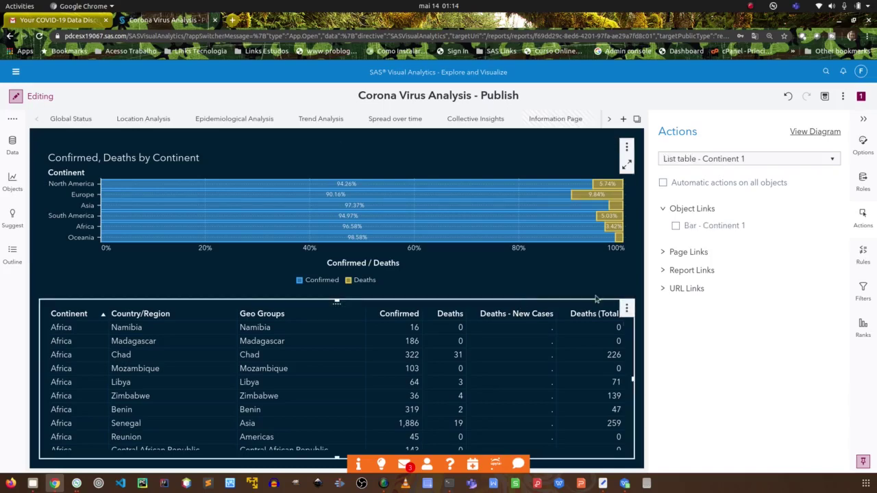
Rename the Continent list table to 'Tabela', then reopen the Continent bar chart's Actions.
left_click(864, 141)
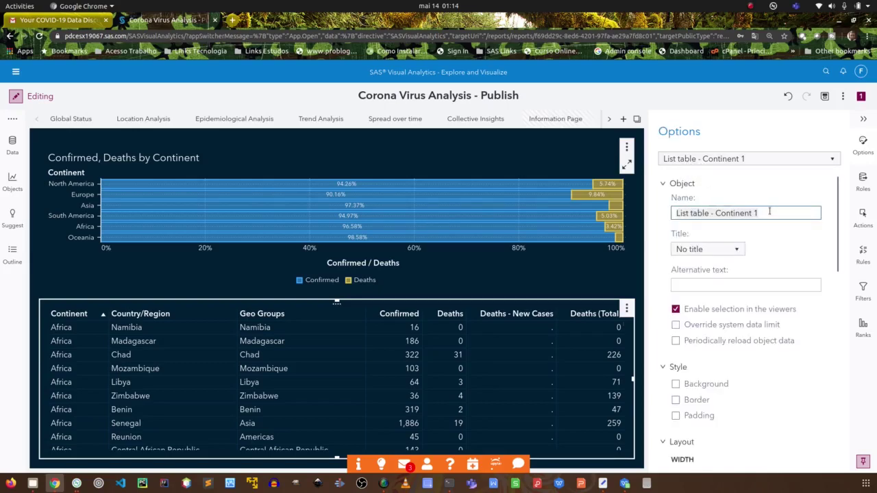
key("ctrl+a")
type("Tab")
key("Return")
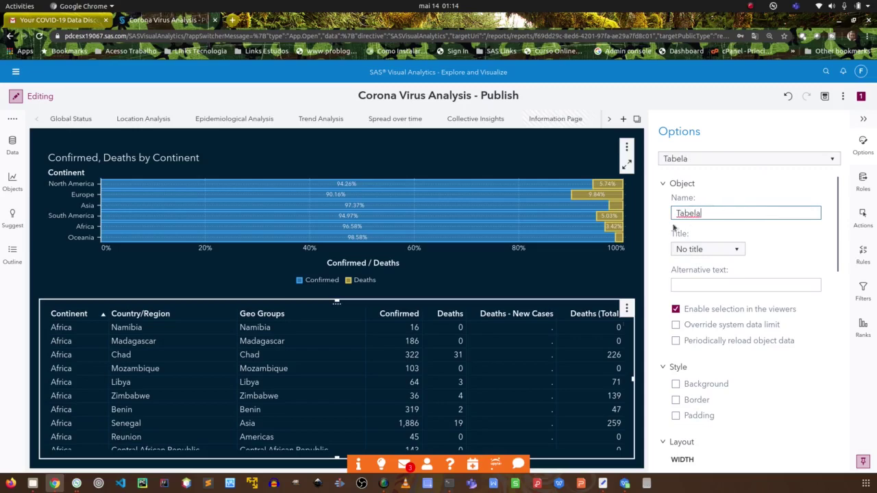
left_click(250, 307)
left_click(299, 165)
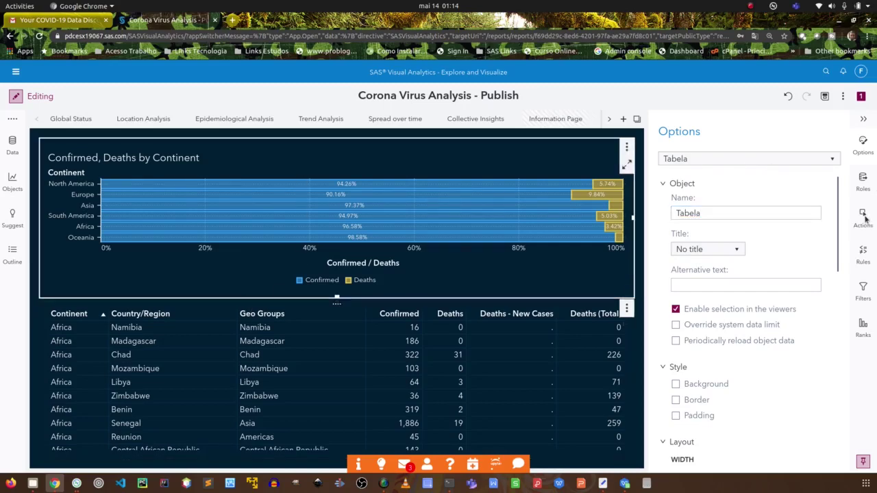
left_click(864, 216)
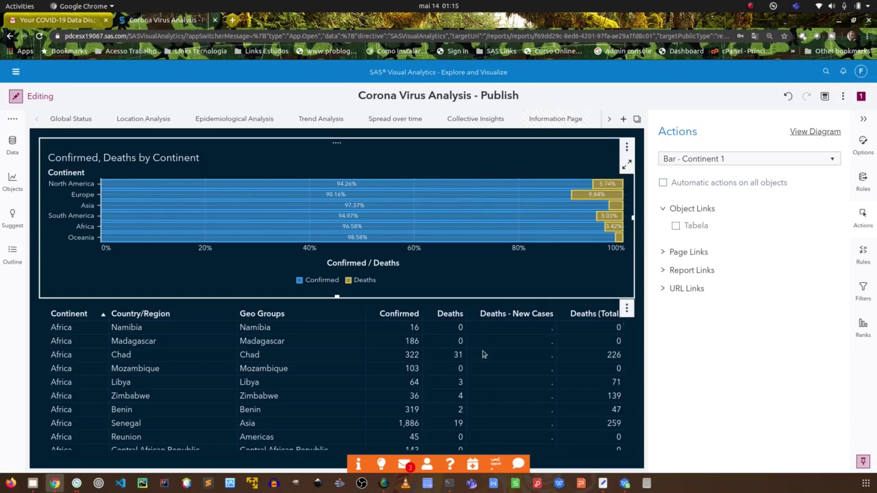
Link the chart to Tabela, testing with North America, Europe, South America, Asia and Oceania.
left_click(676, 227)
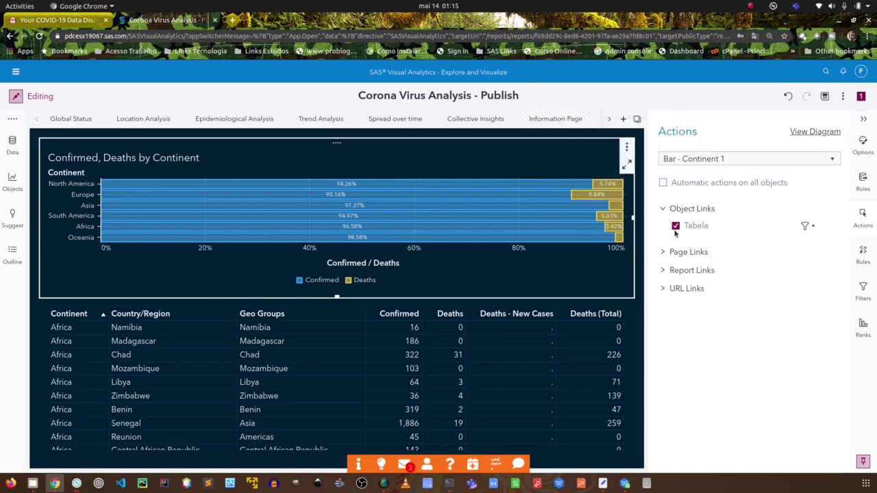
left_click(612, 185)
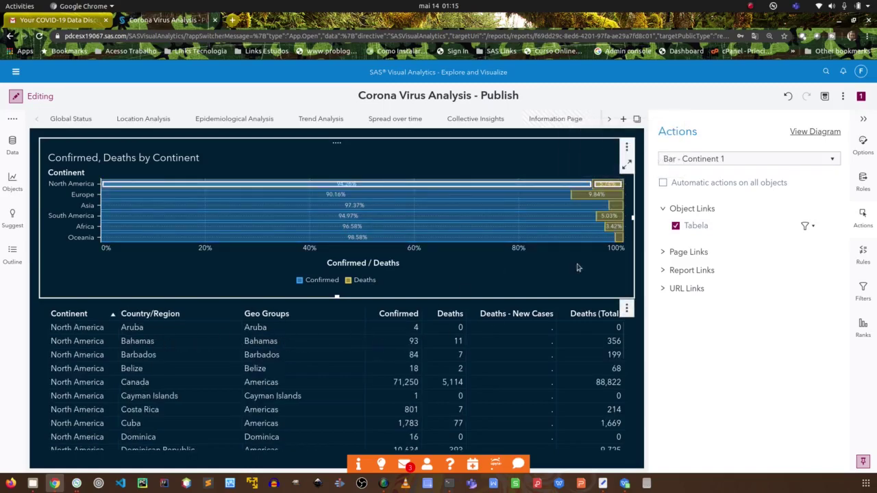
left_click(607, 195)
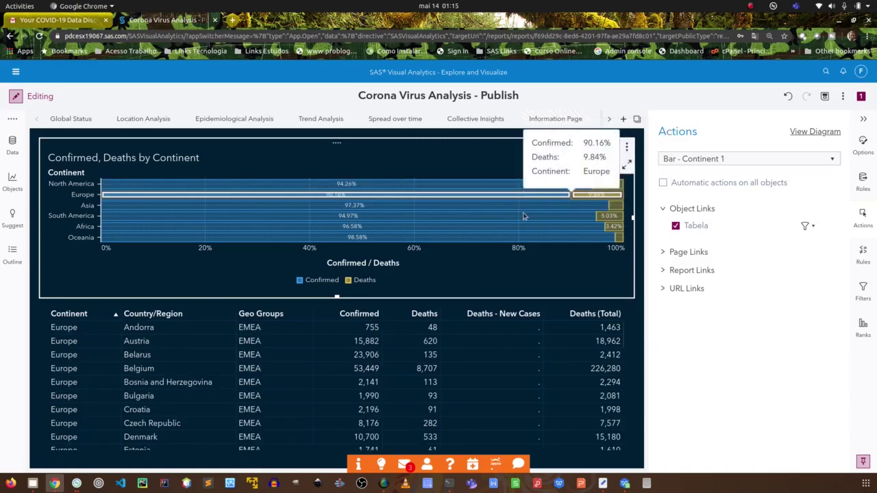
left_click(523, 216)
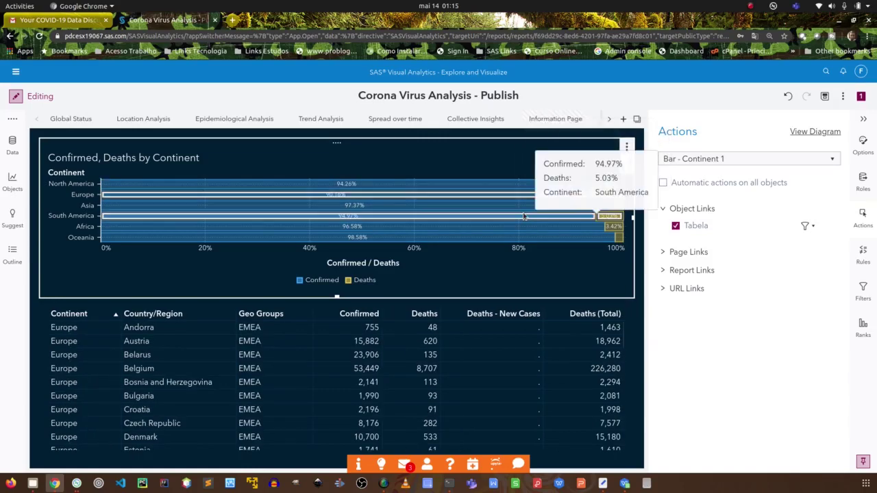
left_click(465, 206)
left_click(468, 197)
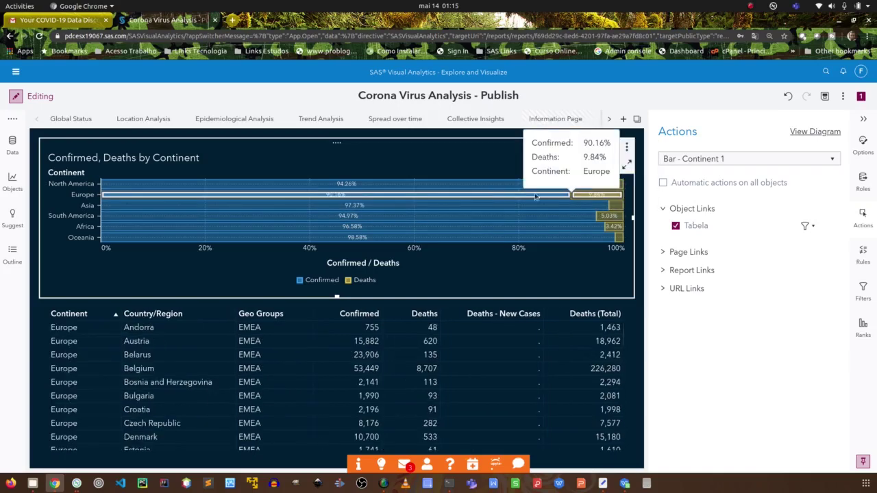
left_click(613, 205)
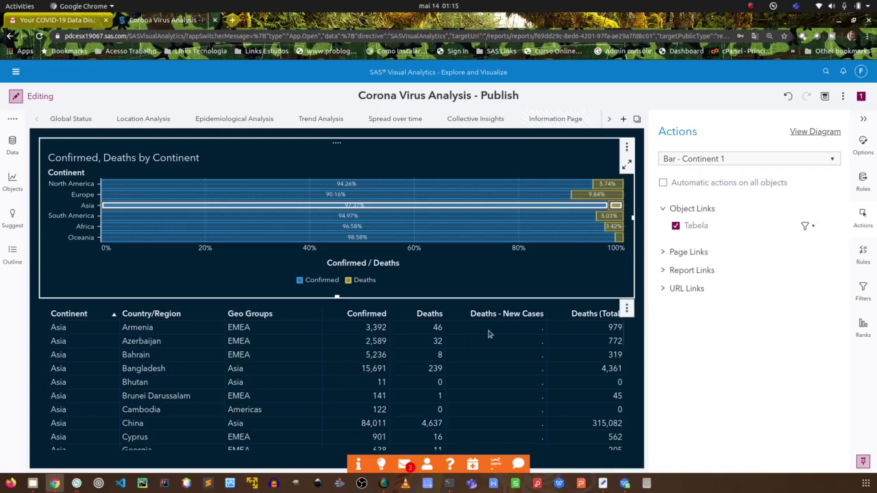
left_click(517, 238)
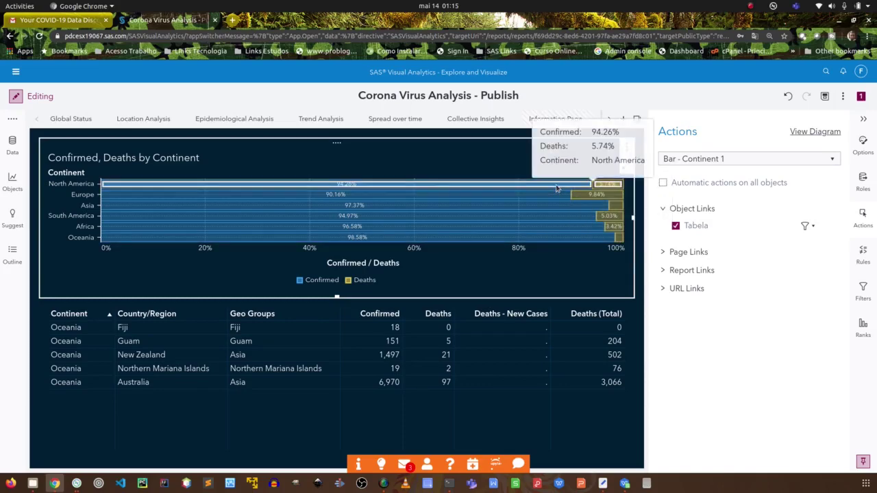
left_click(557, 189)
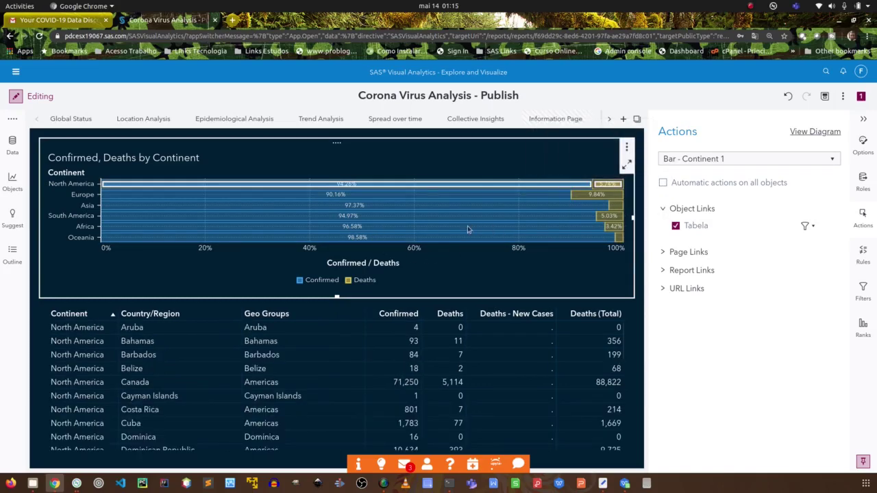
left_click(668, 251)
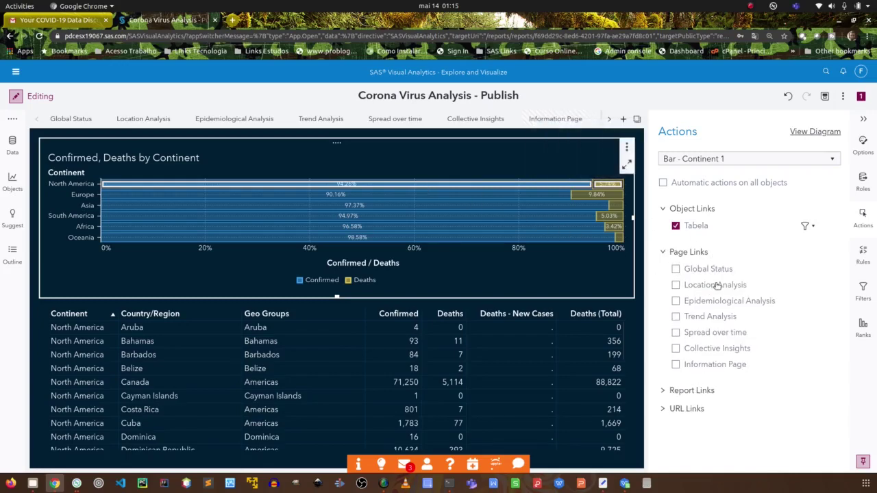
Expand and collapse Page, Report and URL Links, then select Tabela by its Geo Groups header.
left_click(662, 252)
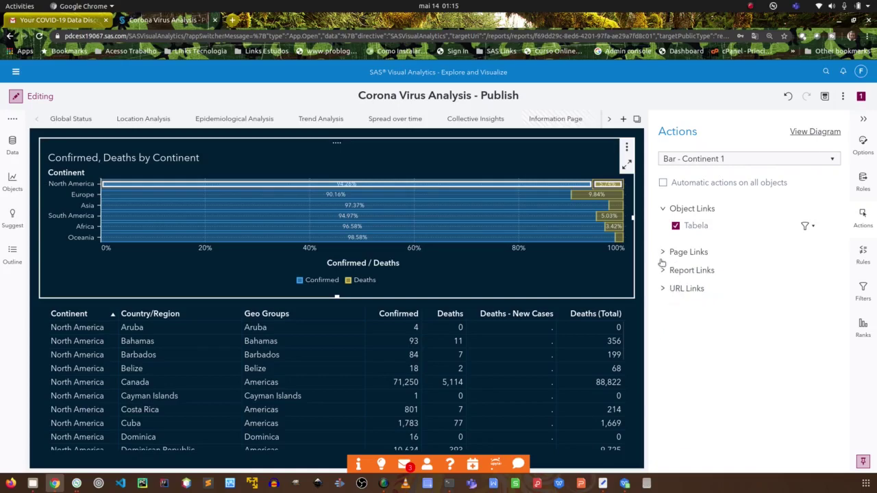
left_click(662, 270)
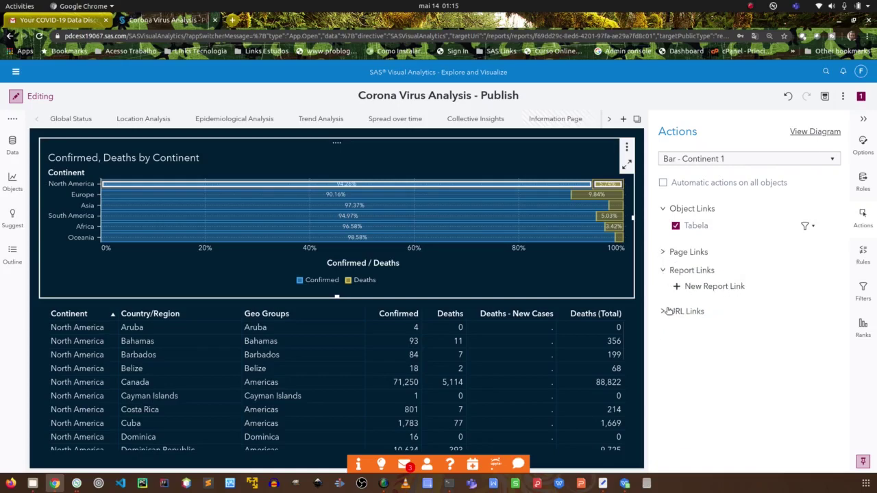
left_click(663, 271)
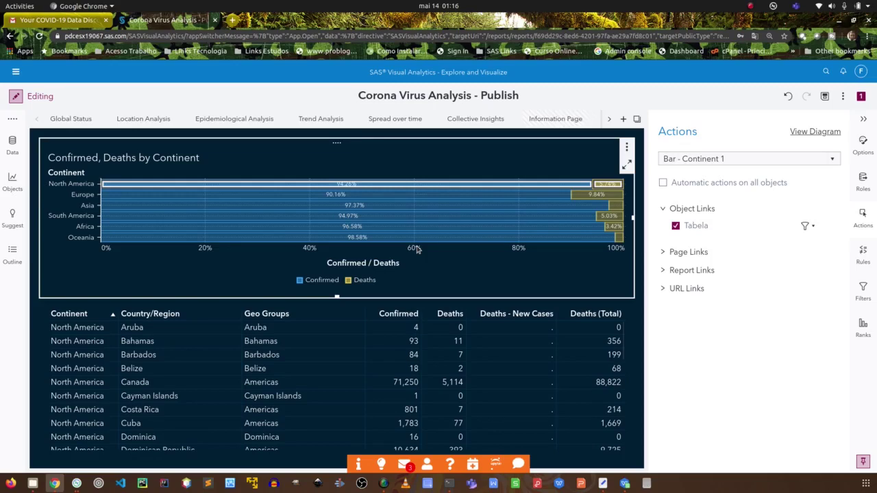
left_click(661, 289)
left_click(661, 289)
left_click(327, 312)
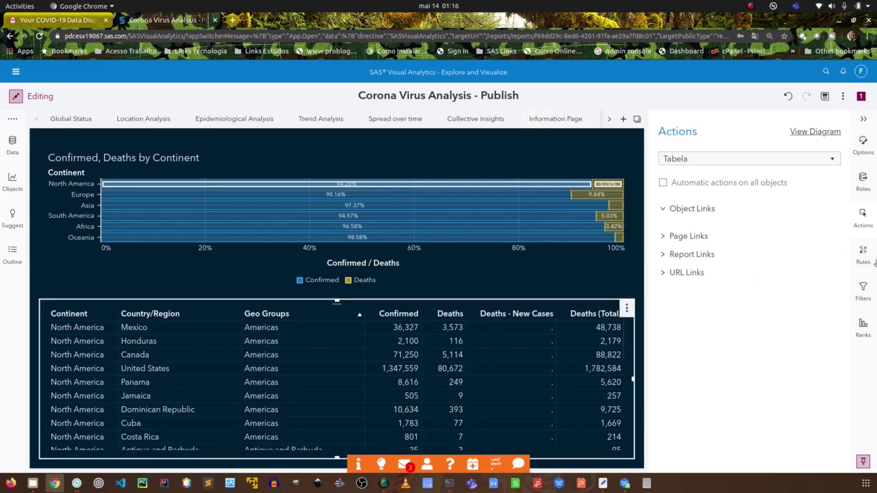
Start a new display rule on Tabela's Confirmed column from the Rules pane.
left_click(864, 252)
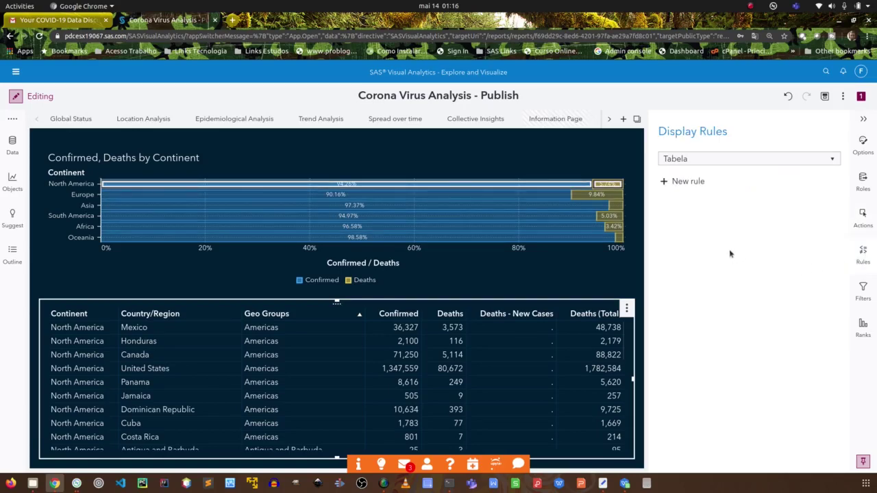
left_click(688, 182)
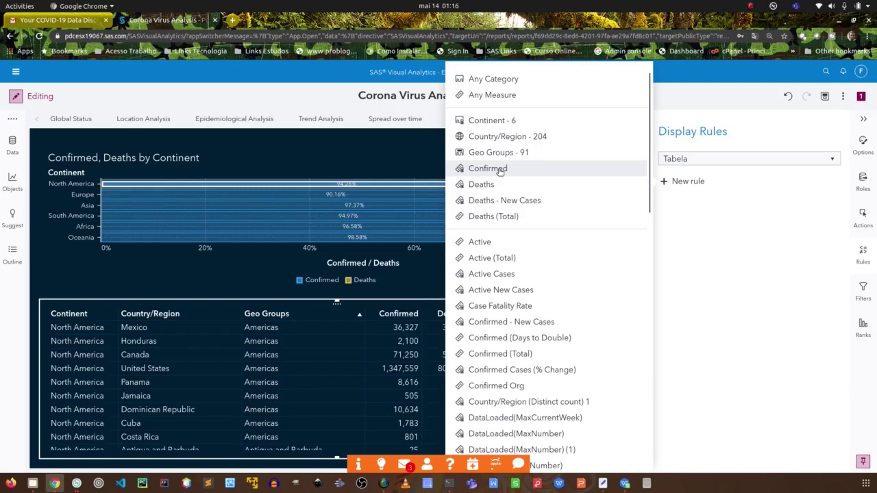
left_click(499, 171)
Save an Expression rule Confirmed > 2000 that colours matching Confirmed values red.
left_click(539, 174)
left_click(539, 174)
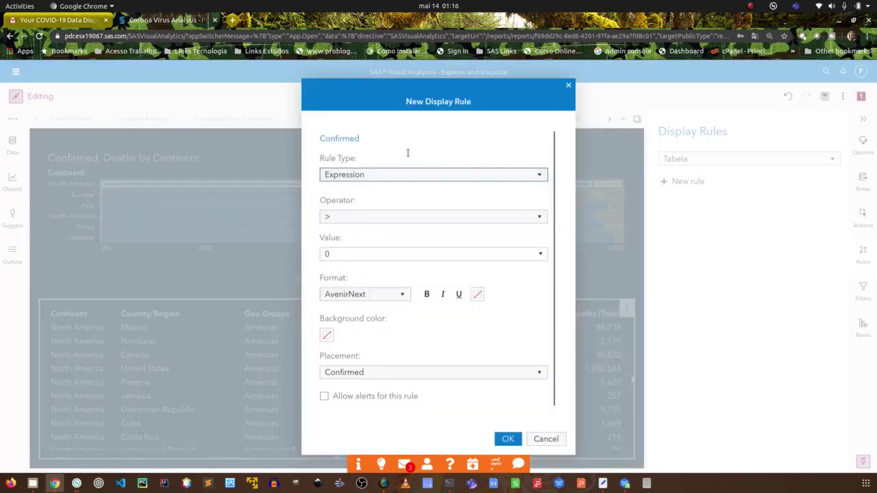
left_click(444, 218)
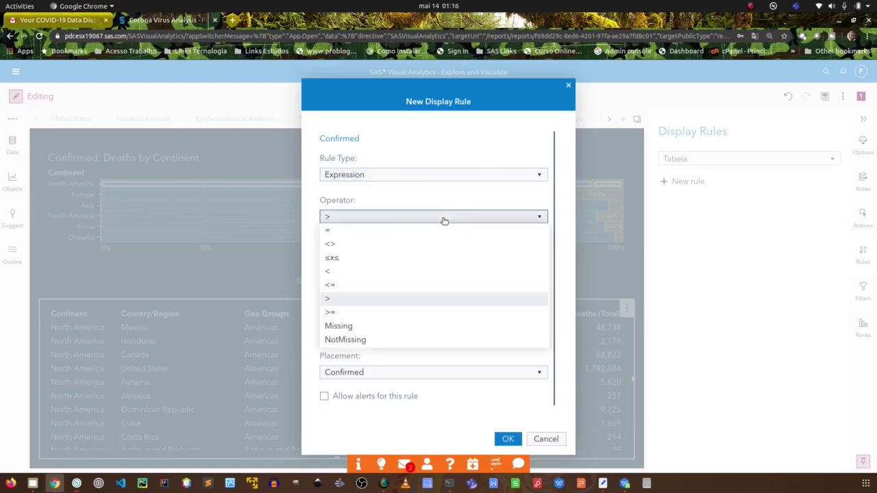
left_click(444, 218)
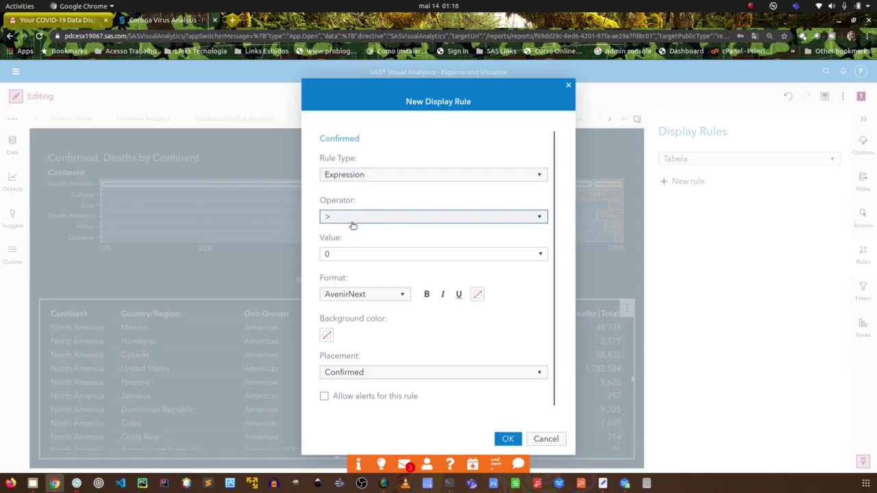
left_click(332, 253)
key("BackSpace")
type("2000")
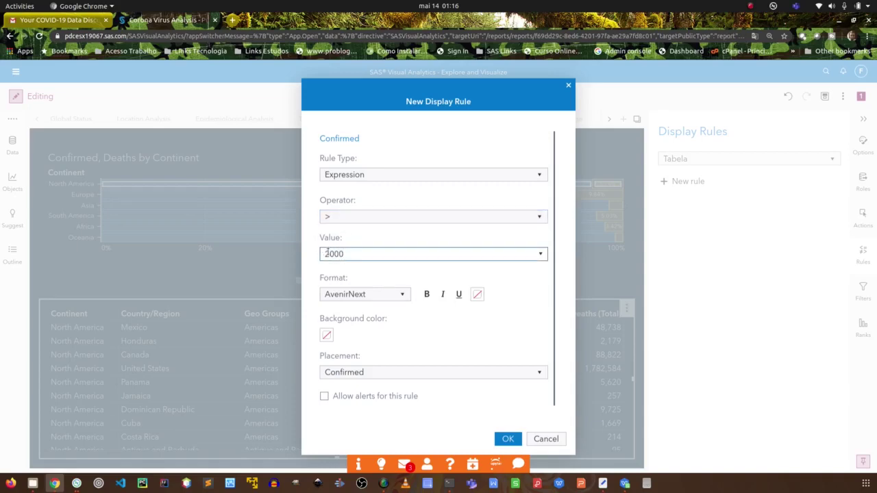
left_click(474, 295)
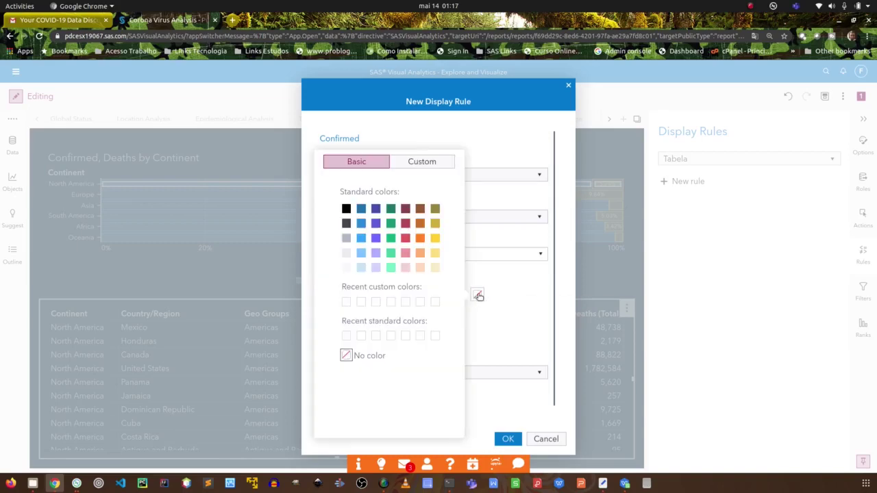
left_click(406, 238)
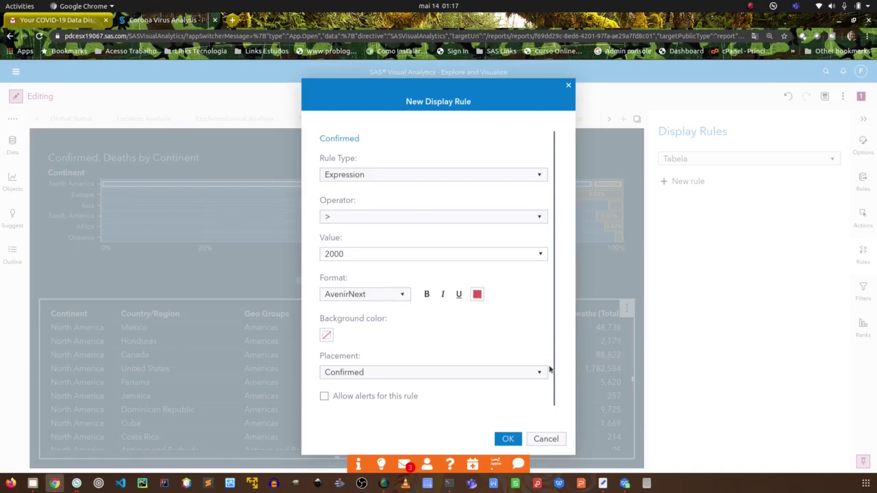
scroll(549, 368, "down", 1)
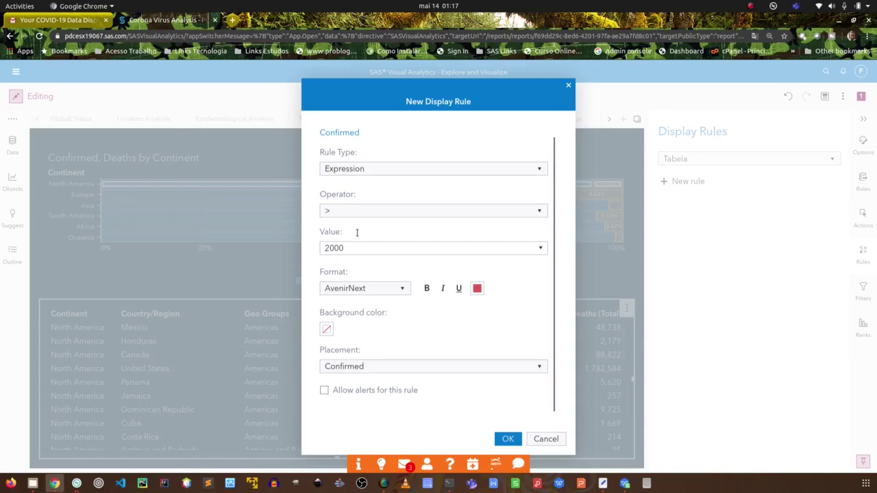
left_click(502, 438)
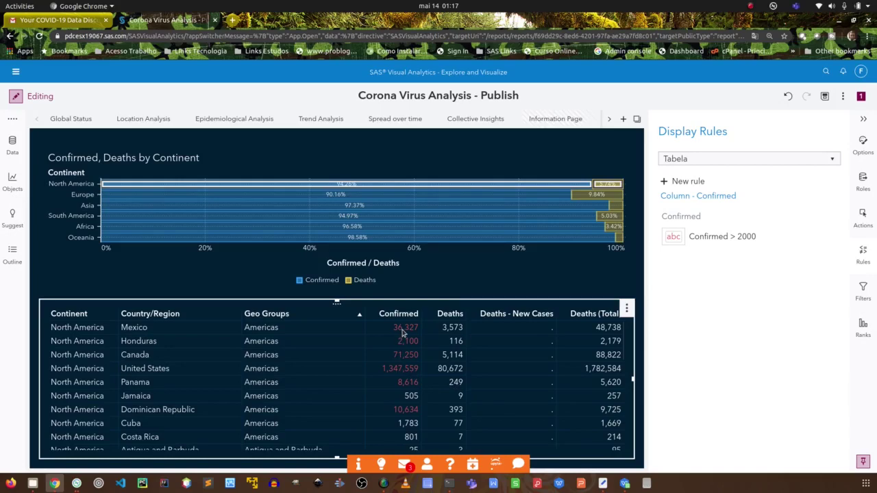
Filter Tabela via the Europe then Asia bars, then clear the selection to restore all continents.
scroll(405, 388, "down", 5)
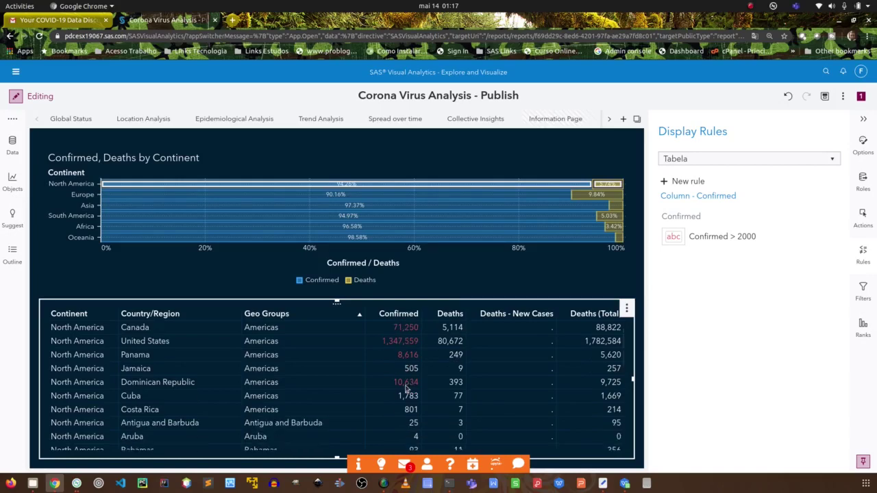
scroll(406, 388, "down", 5)
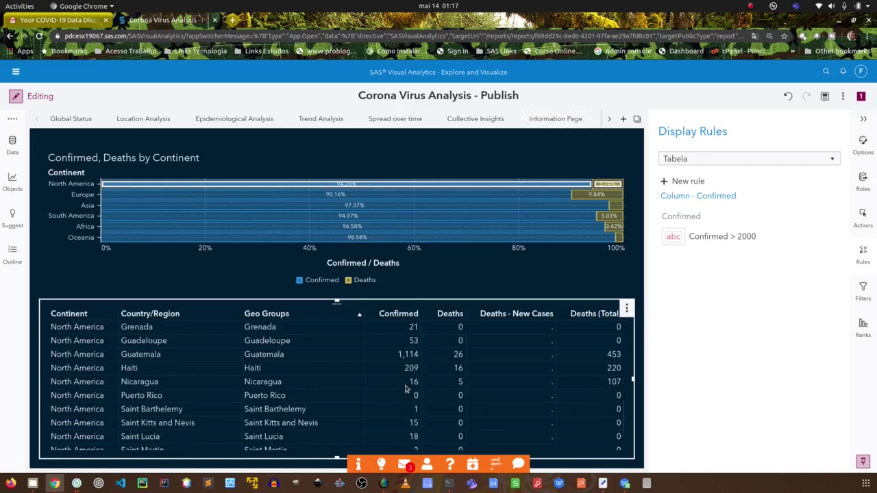
left_click(381, 196)
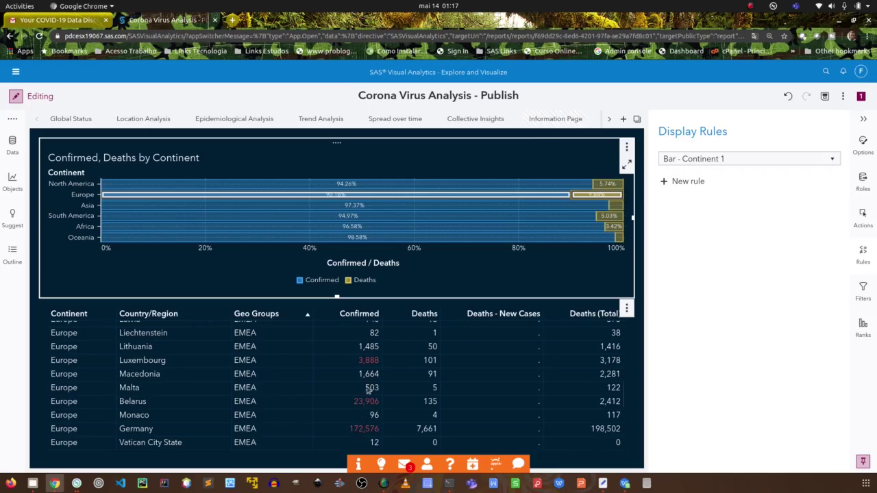
left_click(370, 212)
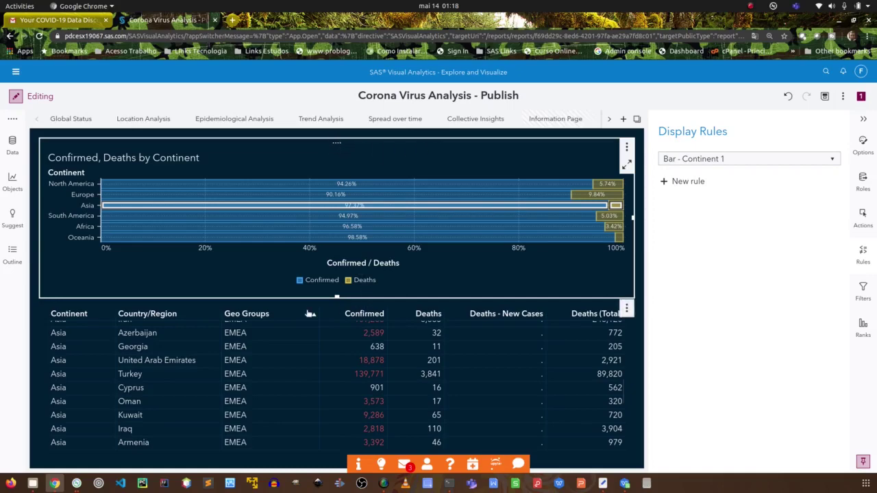
left_click(305, 306)
left_click(252, 272)
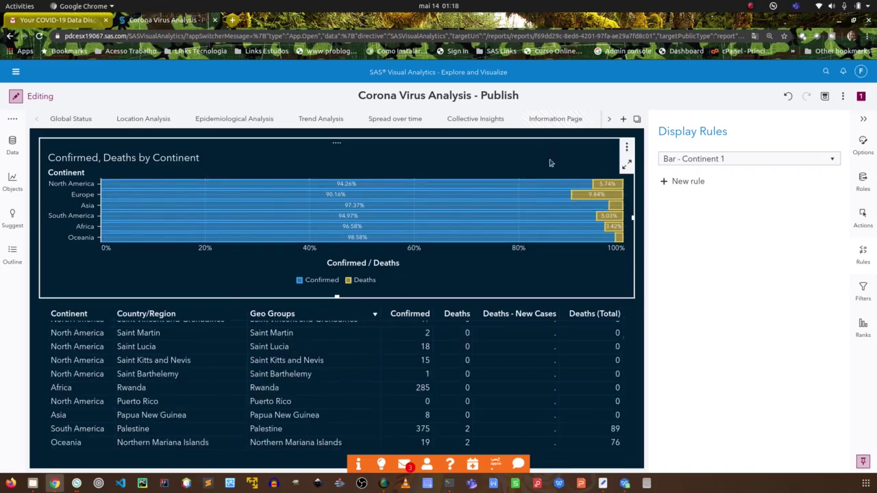
scroll(397, 372, "up", 10)
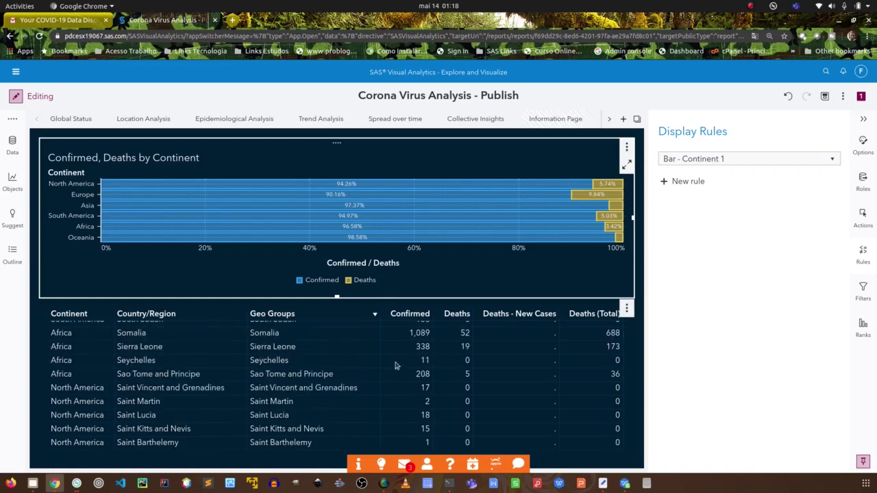
scroll(407, 363, "down", 2)
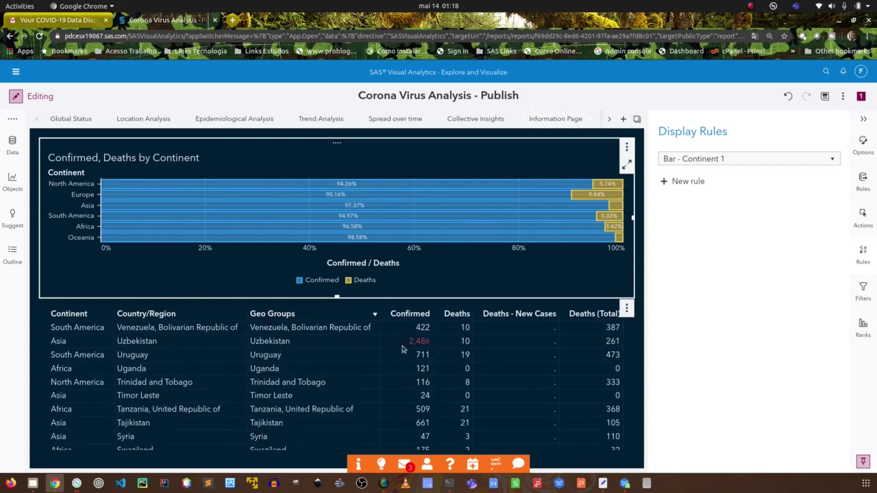
scroll(425, 348, "up", 2)
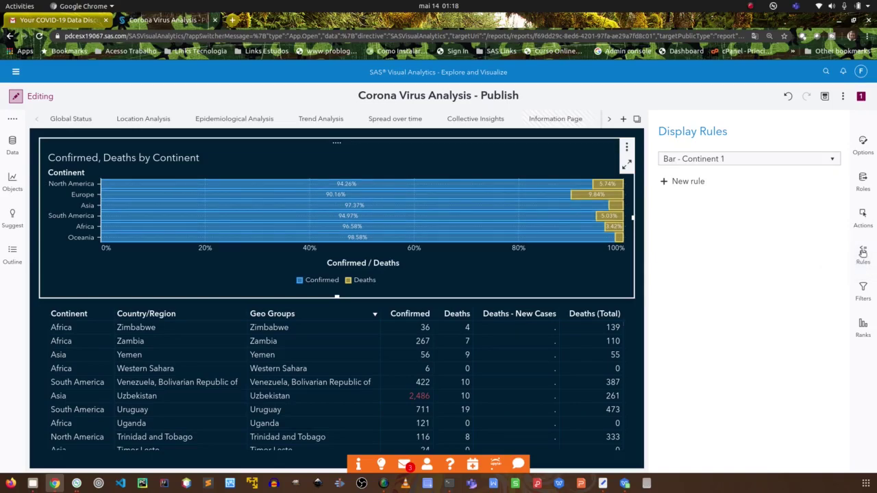
left_click(863, 253)
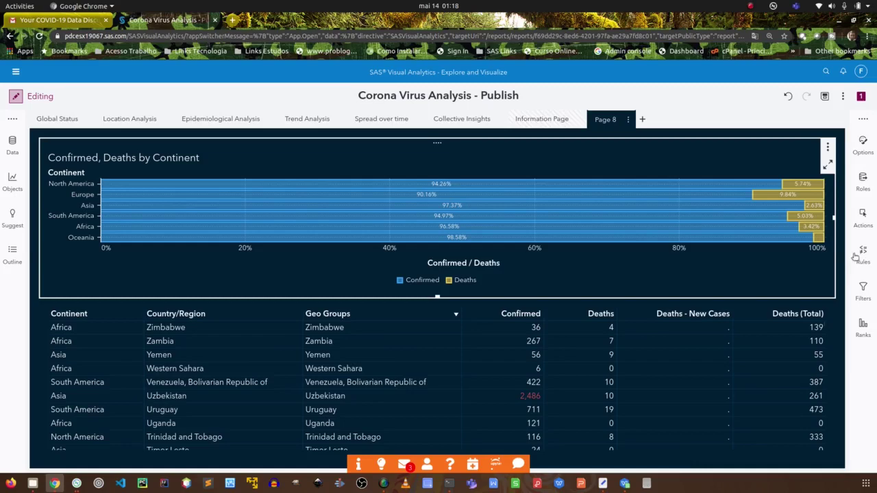
Start a display rule for the bar chart on Continent, then dismiss it.
left_click(863, 251)
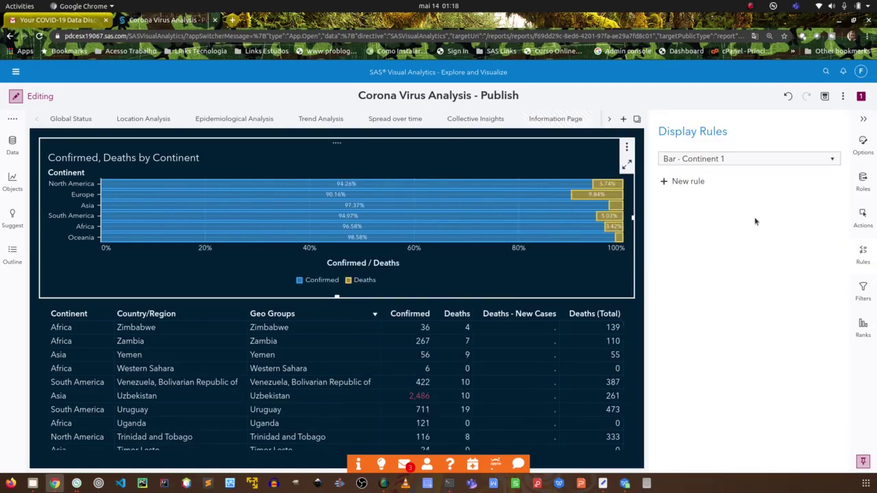
left_click(688, 182)
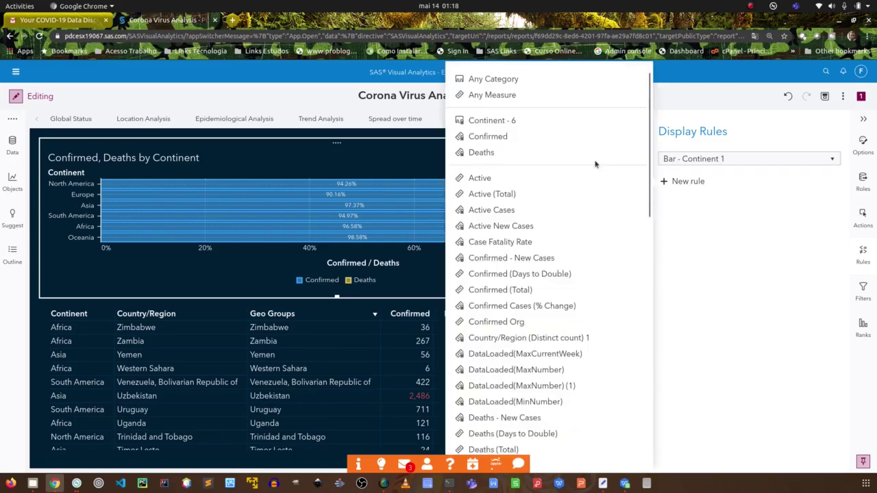
left_click(492, 120)
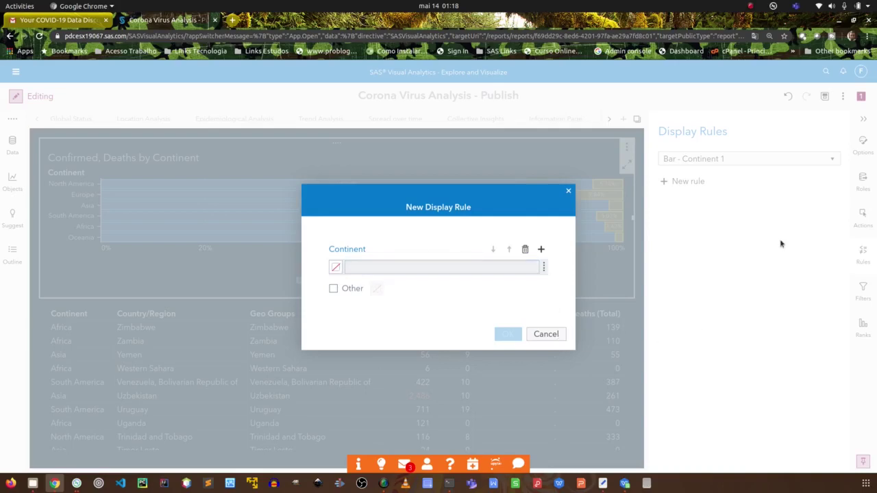
key("Escape")
Try a Deaths rule with alerts toggled on and off, cancel it, and show the chart's Filters.
left_click(699, 182)
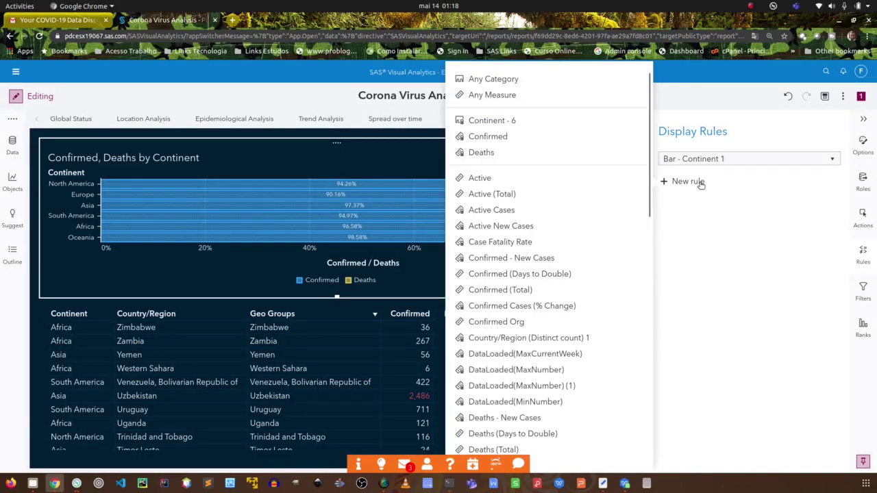
left_click(491, 154)
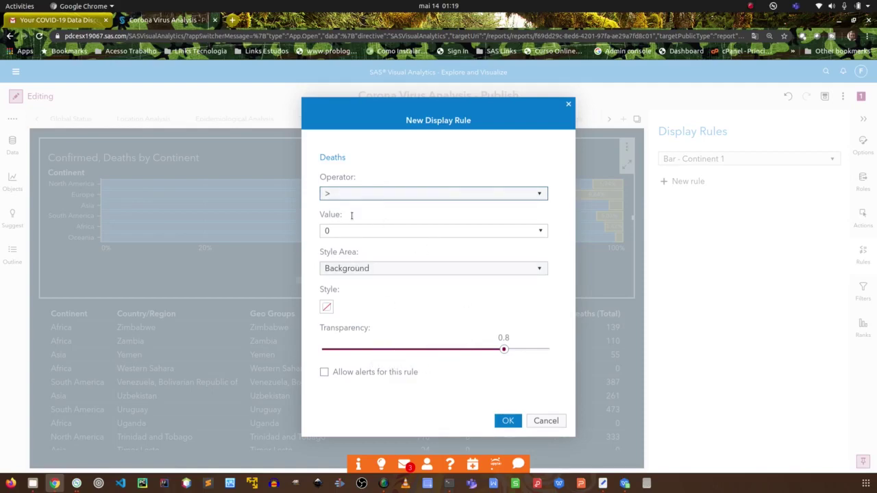
left_click(325, 373)
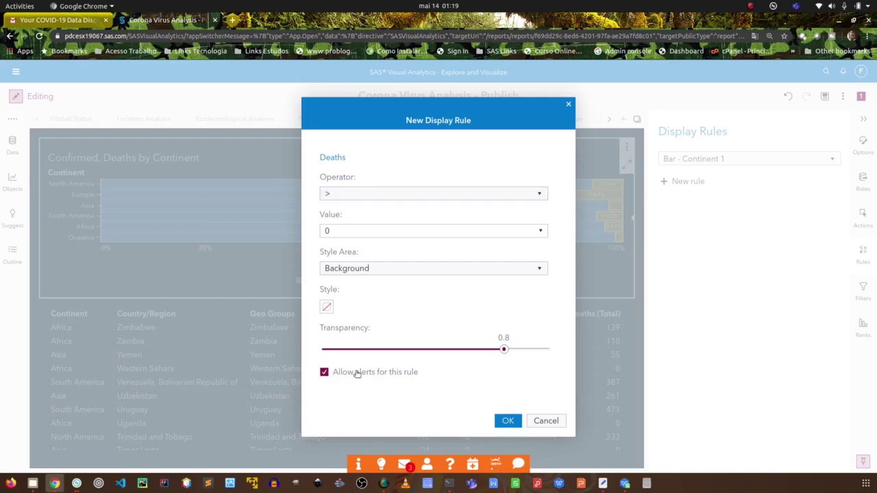
left_click(326, 373)
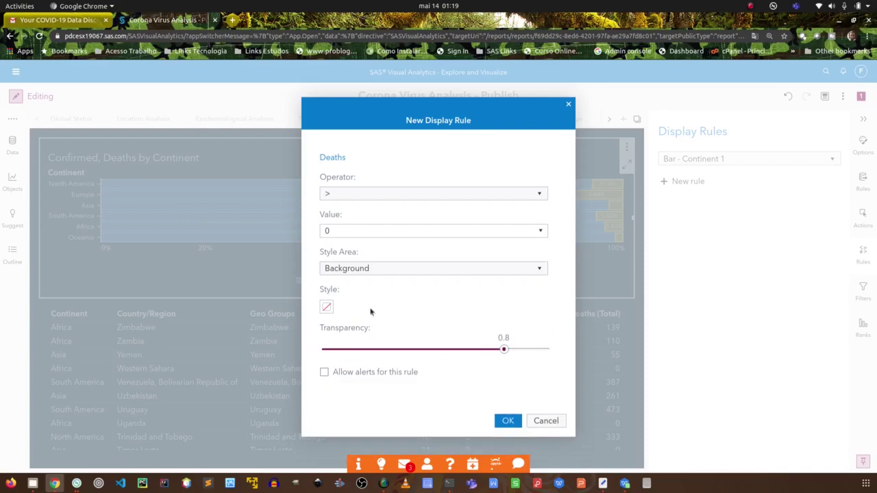
left_click(341, 231)
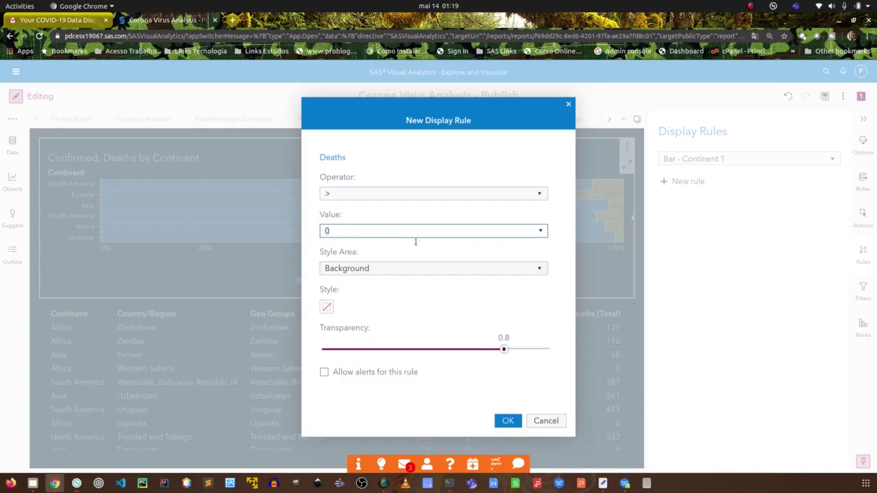
left_click(547, 422)
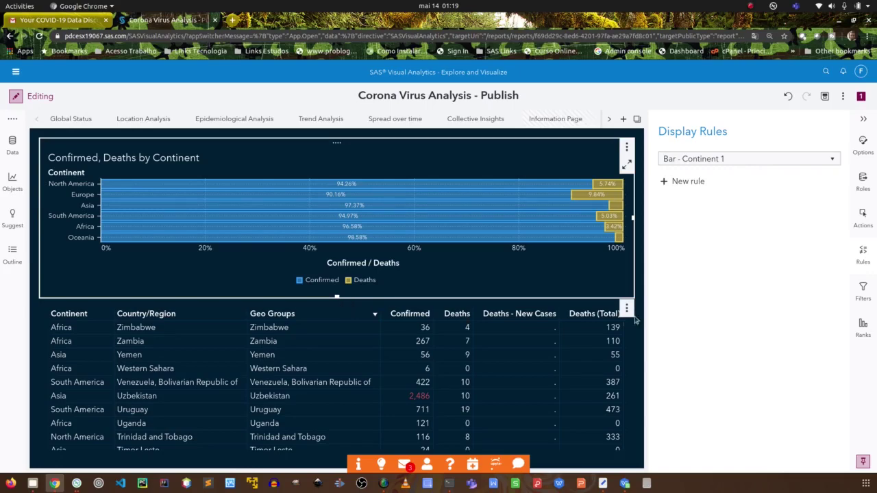
left_click(864, 288)
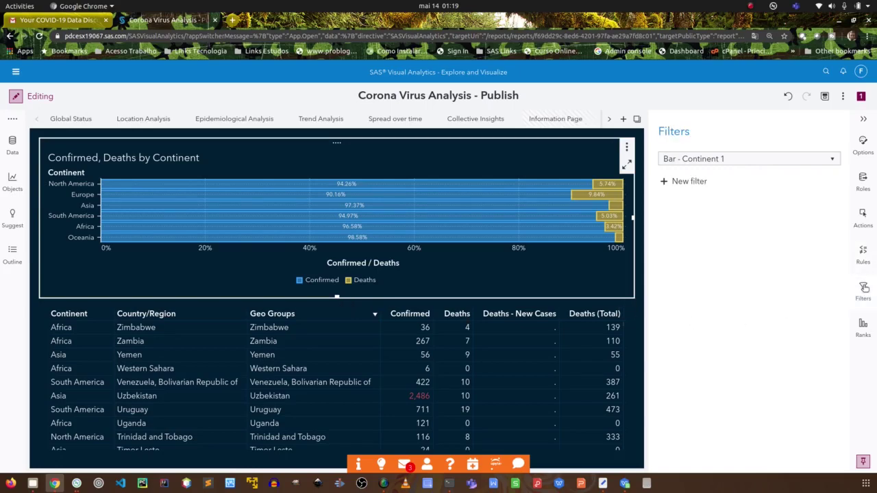
Add a Continent filter to the bar chart, leaving all continents checked.
left_click(689, 181)
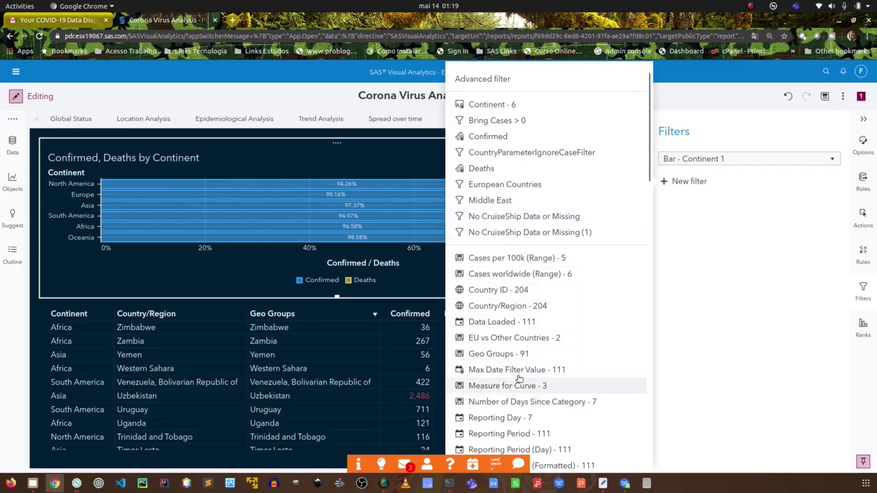
left_click(491, 104)
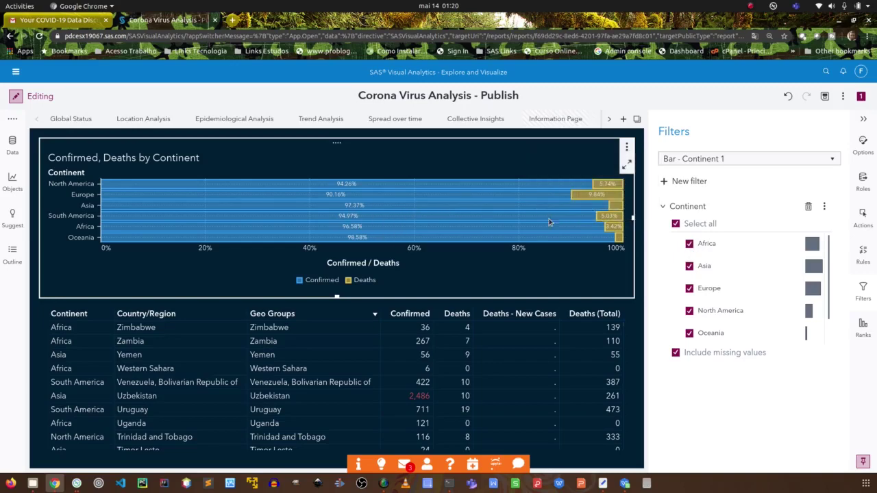
left_click(663, 207)
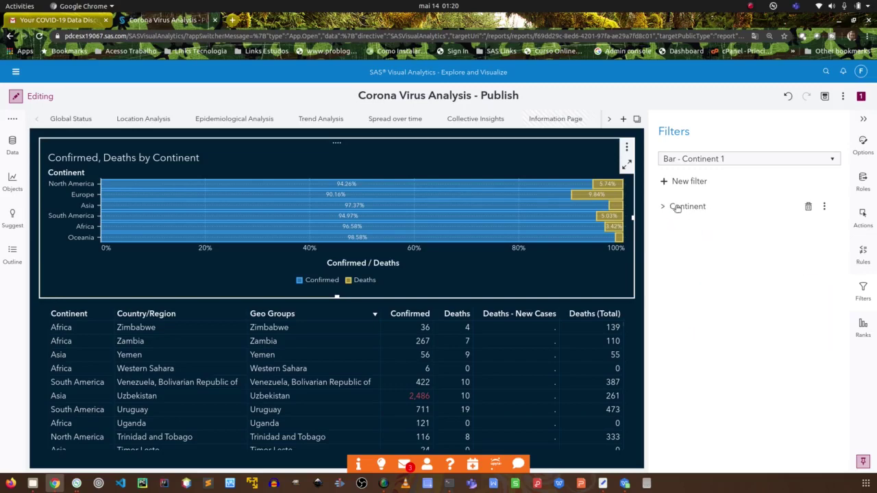
left_click(662, 207)
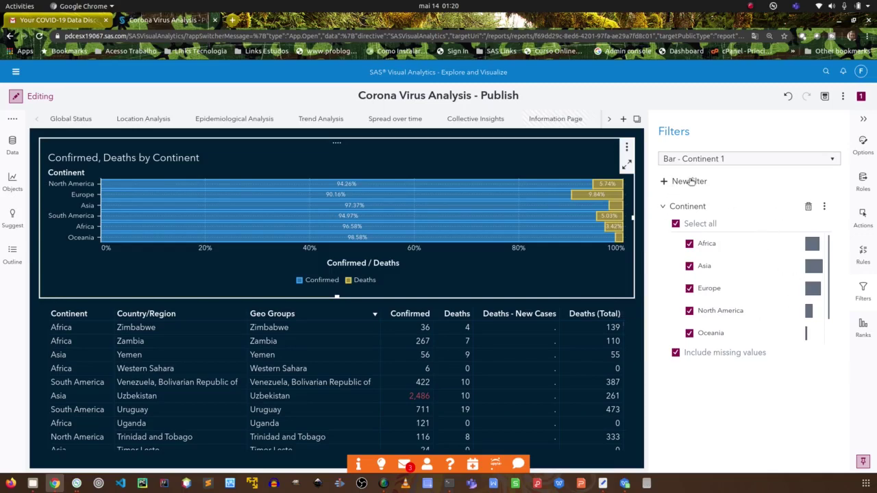
Add a Confirmed filter on summed values, Confirmed (Sum), to the bar chart.
left_click(690, 182)
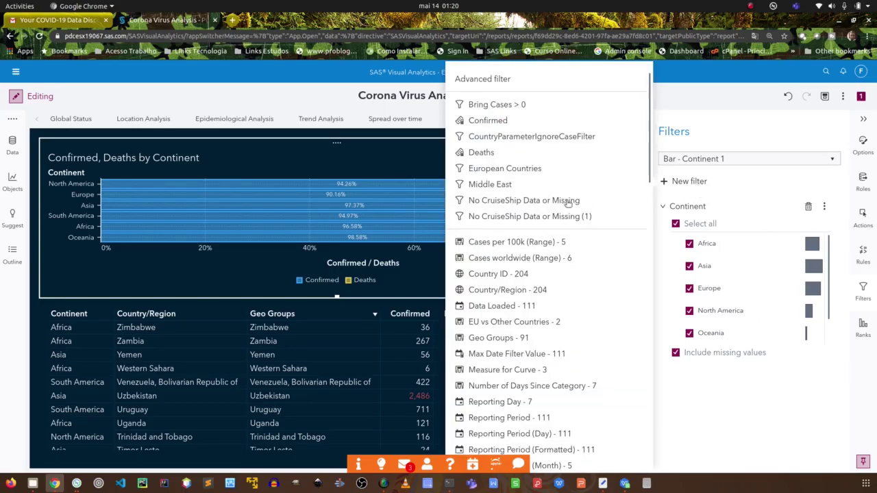
left_click(506, 129)
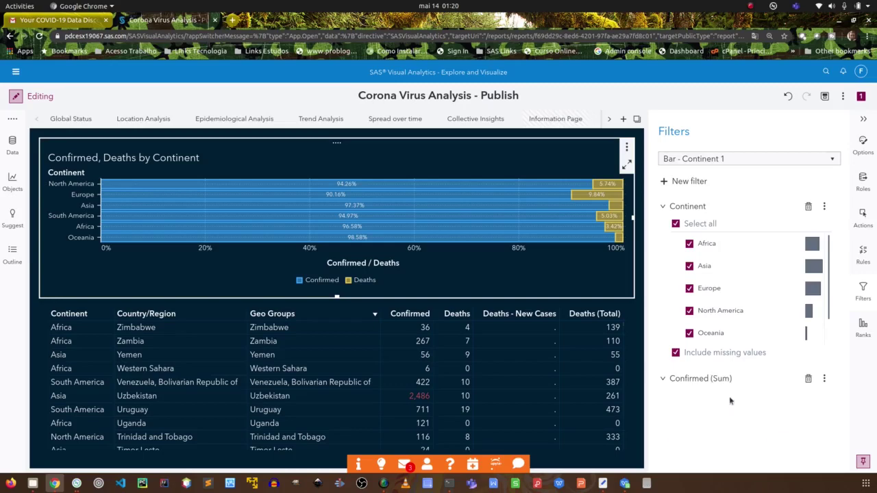
left_click(729, 396)
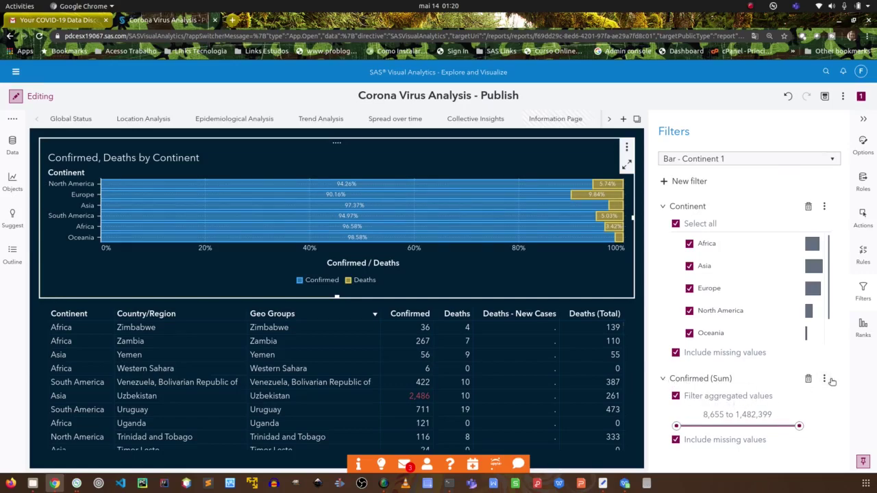
left_click(824, 379)
left_click(824, 380)
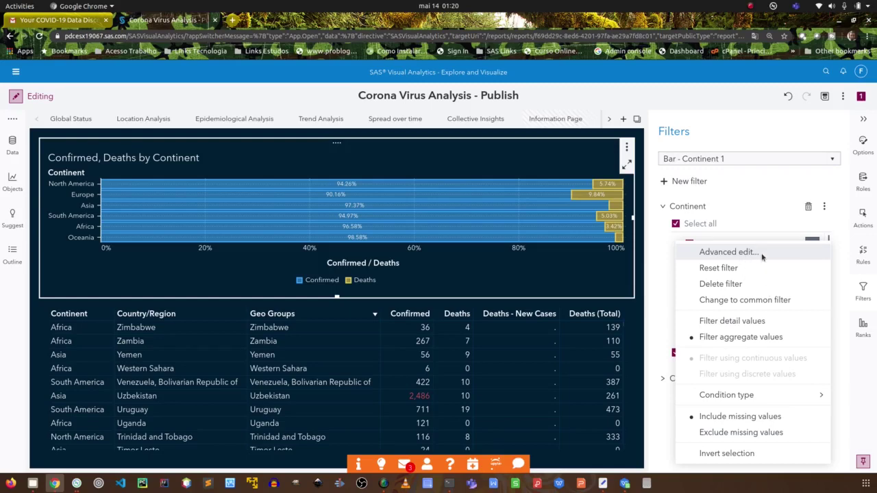
Cancel the filter expression editor, then delete the Continent and Confirmed (Sum) filters.
left_click(760, 254)
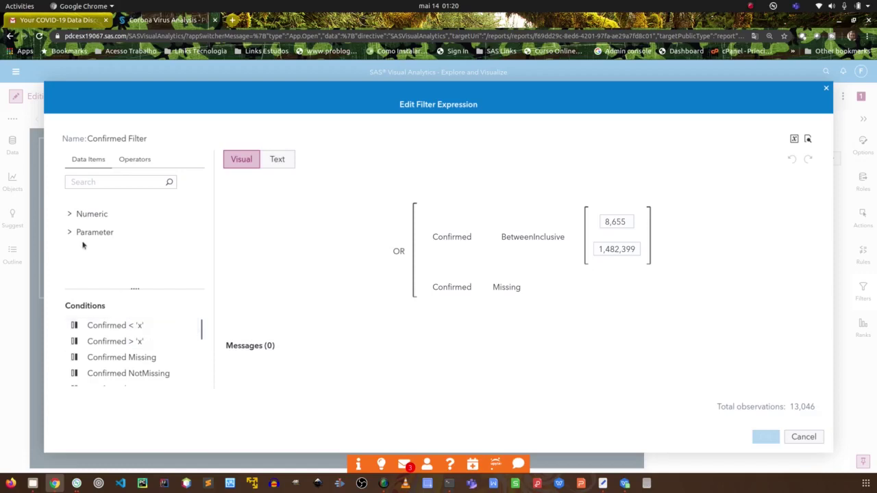
left_click(69, 215)
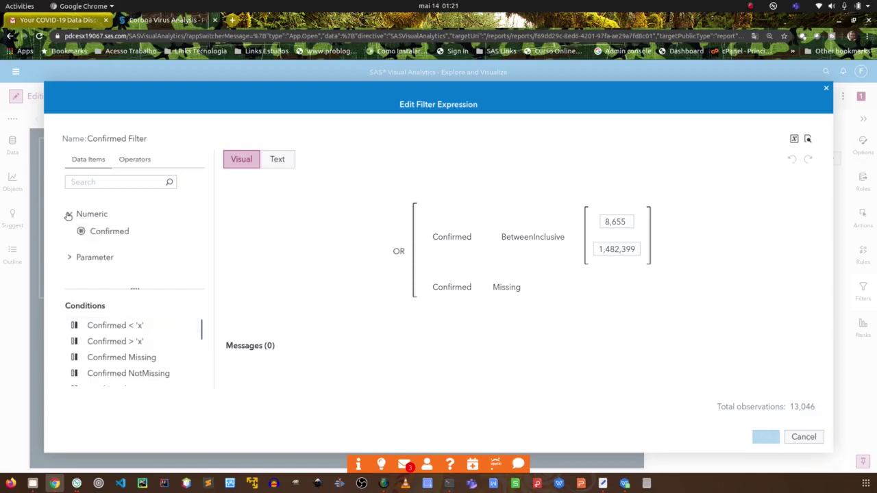
left_click(68, 215)
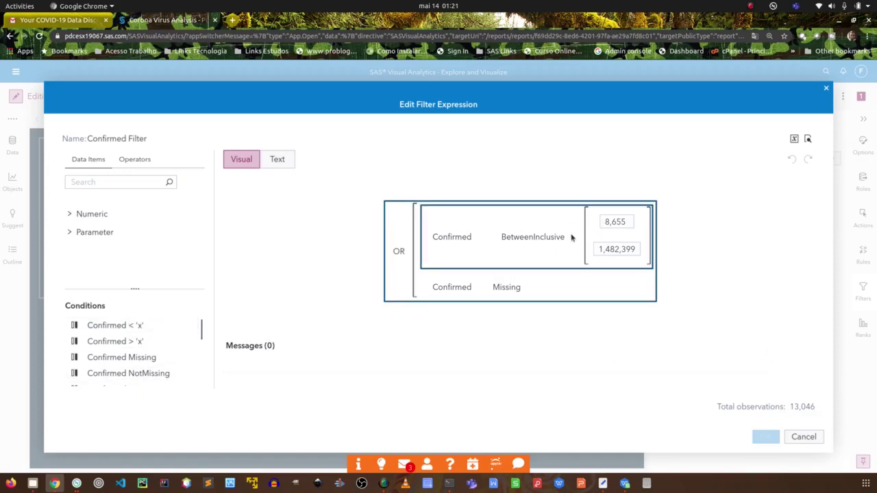
left_click(804, 437)
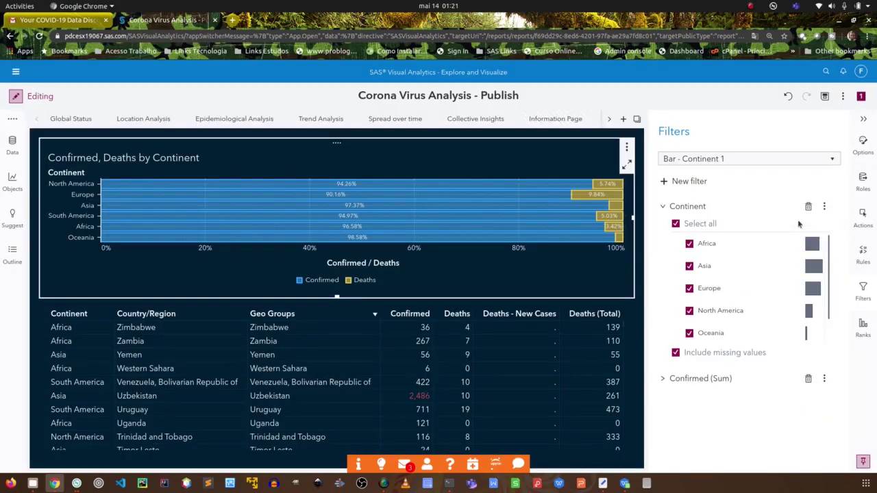
left_click(807, 207)
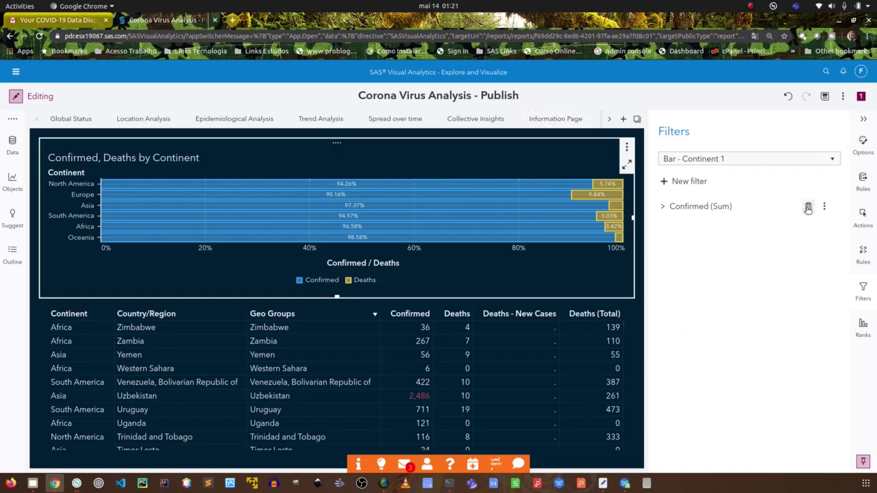
left_click(808, 207)
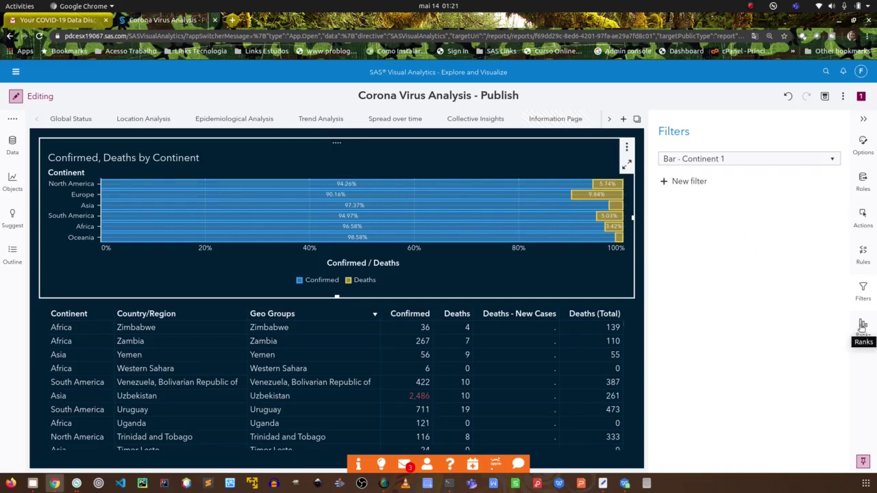
Add a Top 2 Continent rank by Confirmed to the chart, then delete that rank.
left_click(861, 328)
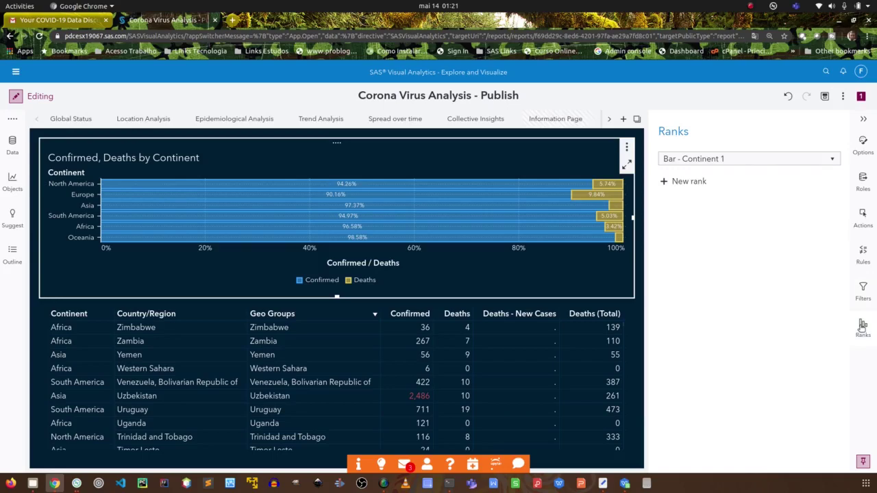
left_click(702, 183)
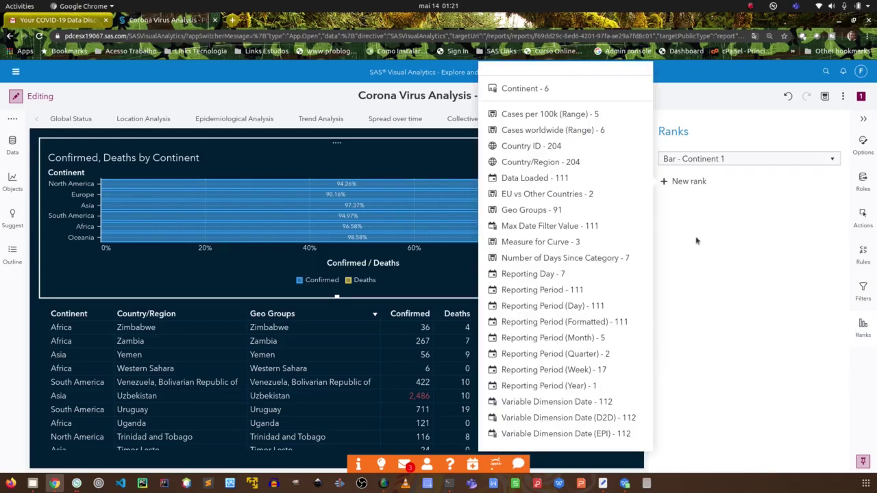
left_click(505, 88)
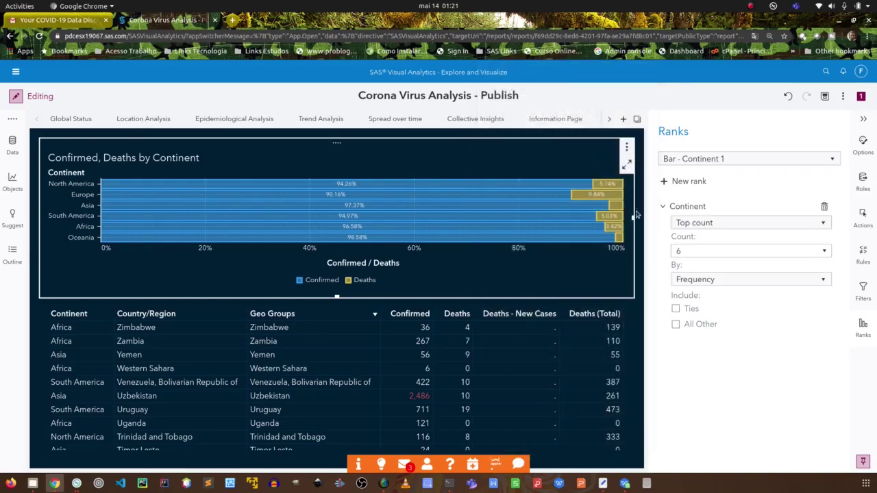
left_click(697, 252)
left_click(717, 280)
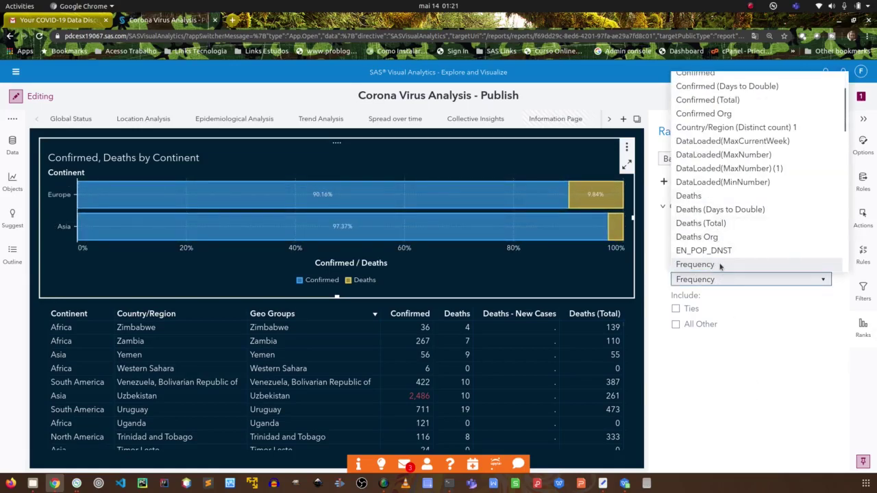
scroll(732, 257, "up", 3)
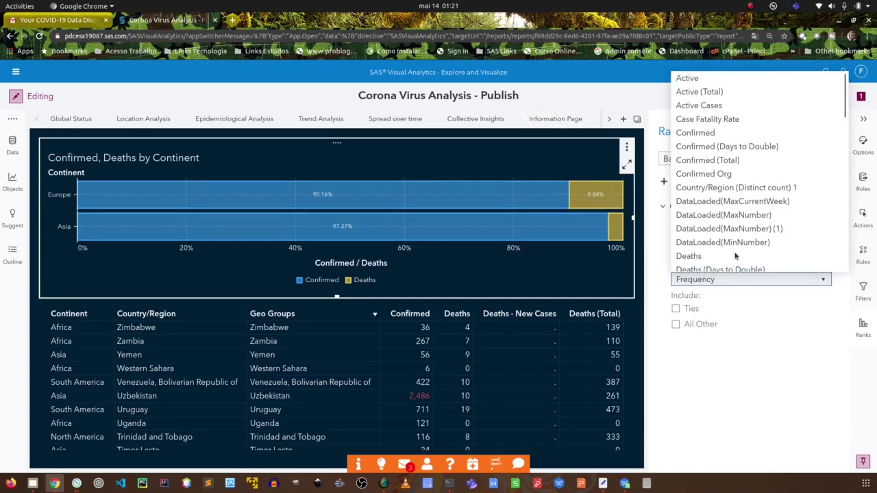
left_click(715, 146)
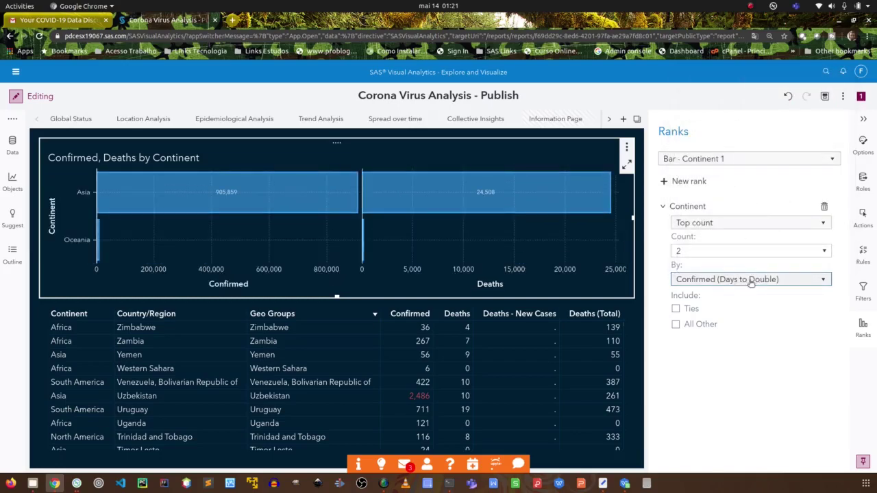
left_click(750, 279)
left_click(710, 133)
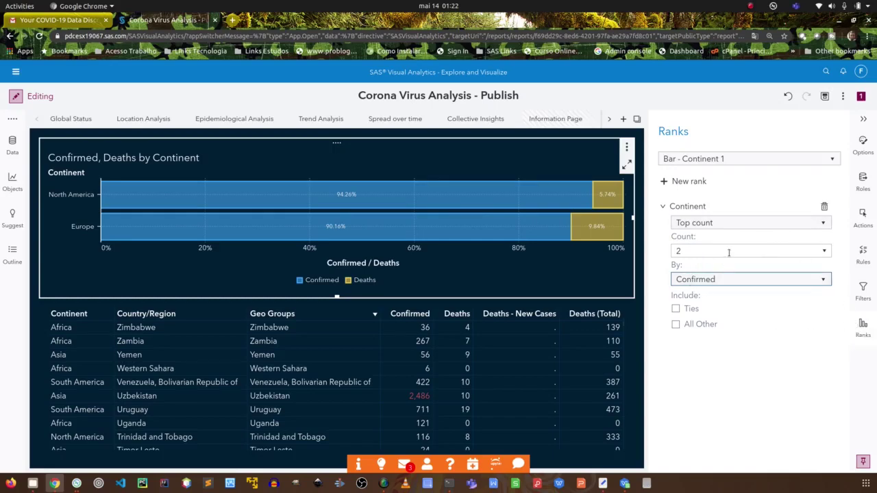
left_click(702, 224)
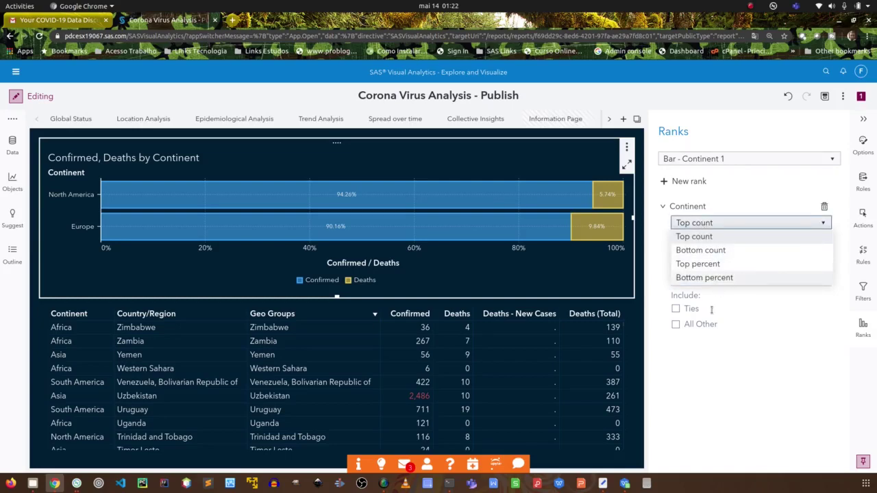
left_click(726, 376)
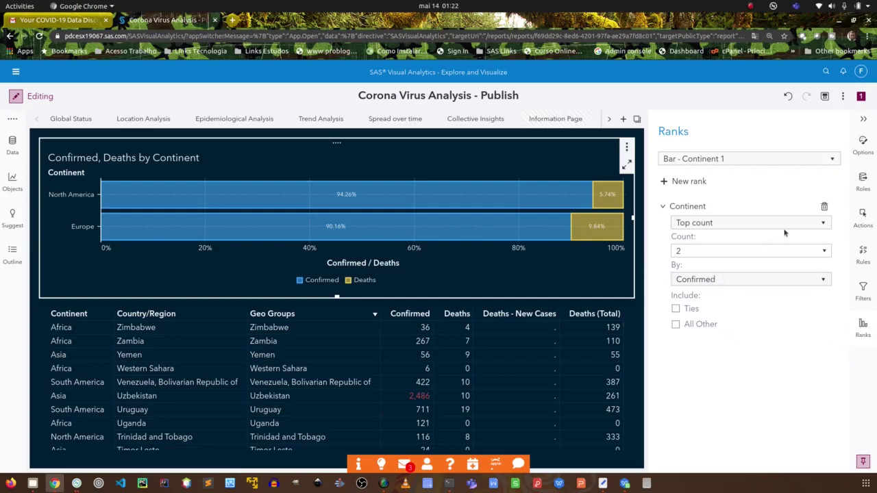
left_click(824, 206)
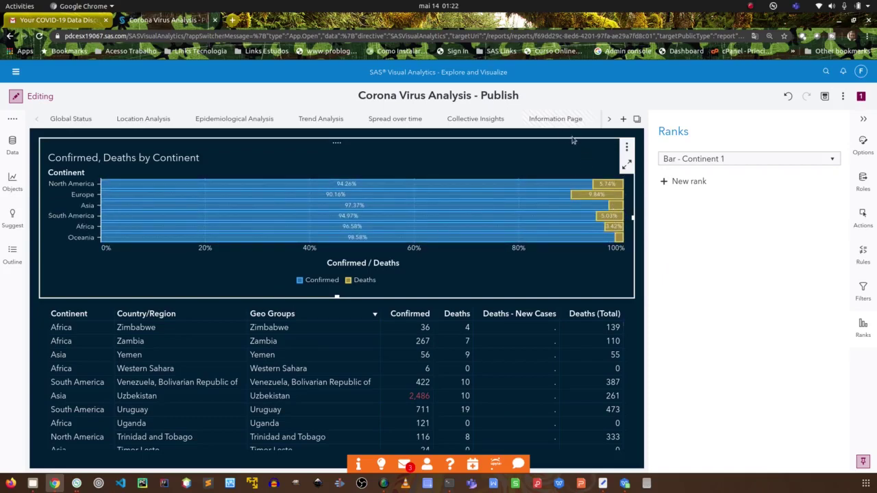
Place a drop-down list control at the top of the report page.
left_click(11, 182)
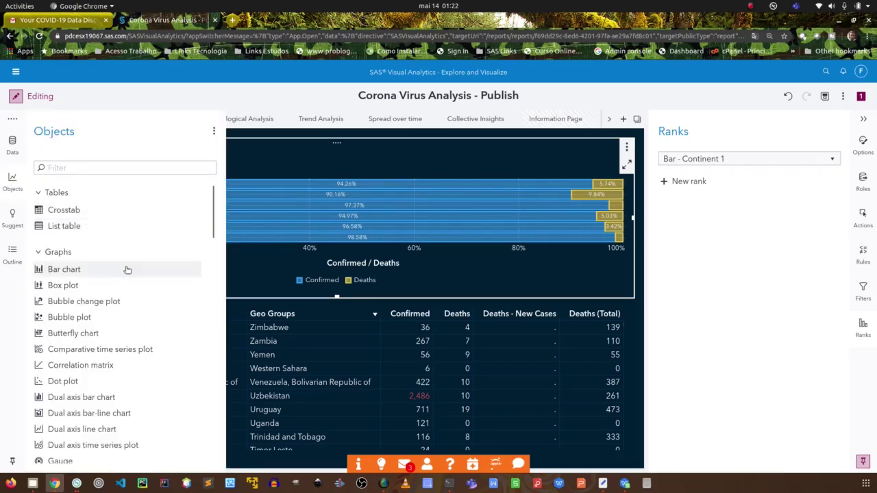
left_click_drag(213, 222, 206, 341)
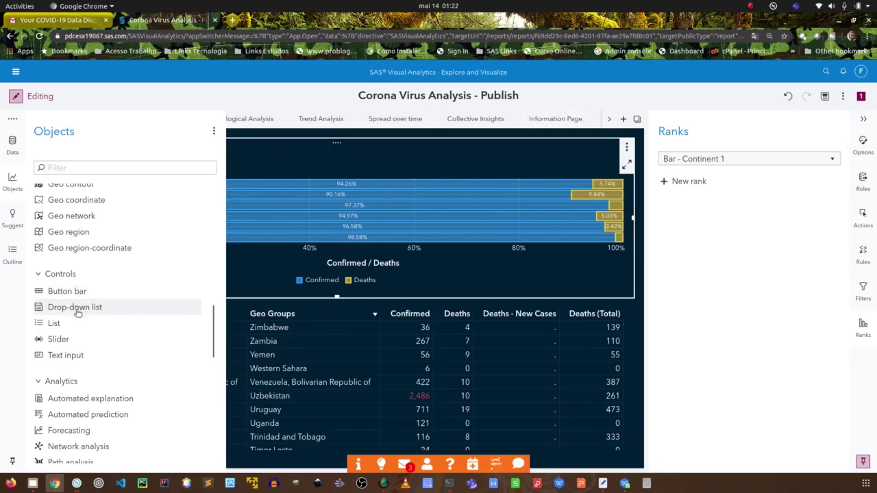
left_click_drag(57, 313, 309, 145)
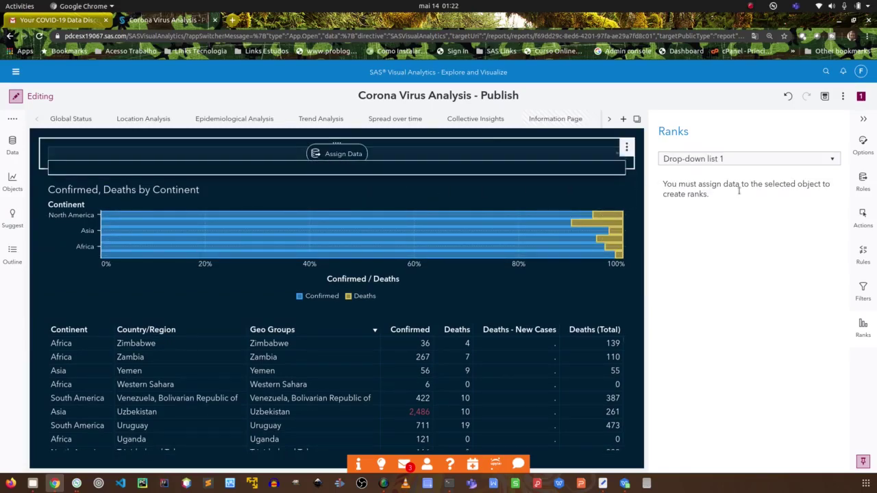
Assign Reporting Period (Month) as the drop-down's Category data role.
left_click(861, 177)
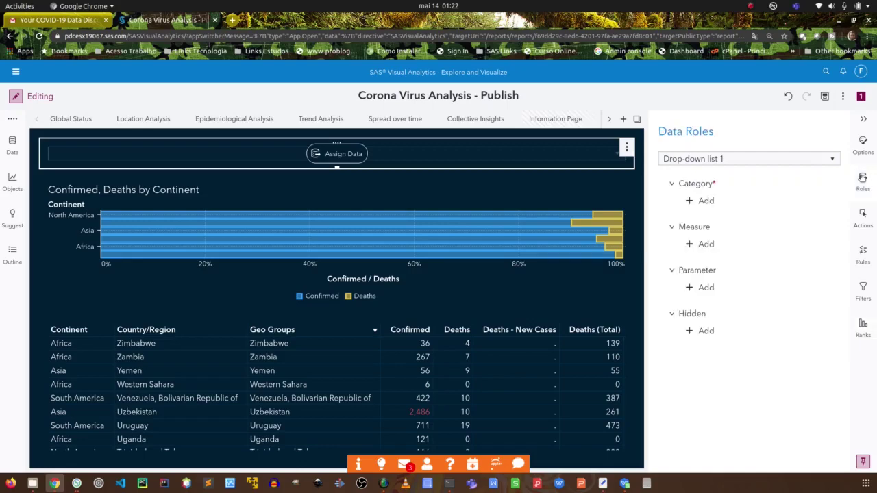
left_click(705, 201)
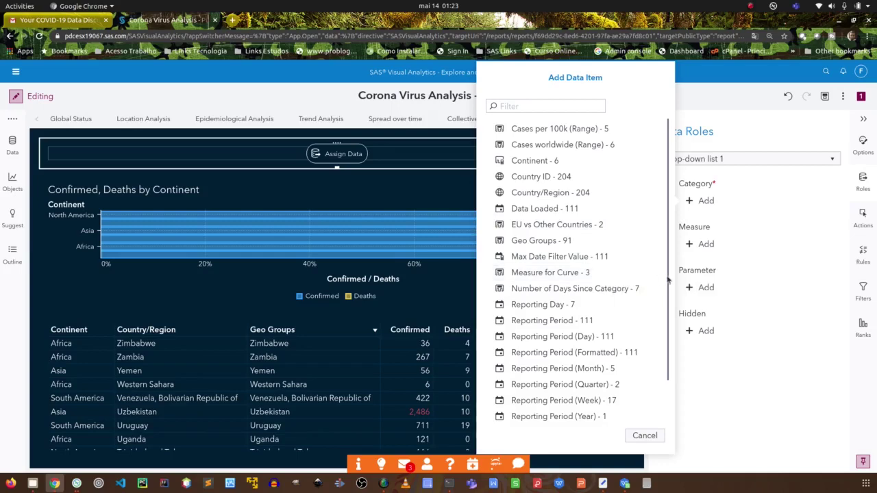
left_click_drag(667, 279, 665, 335)
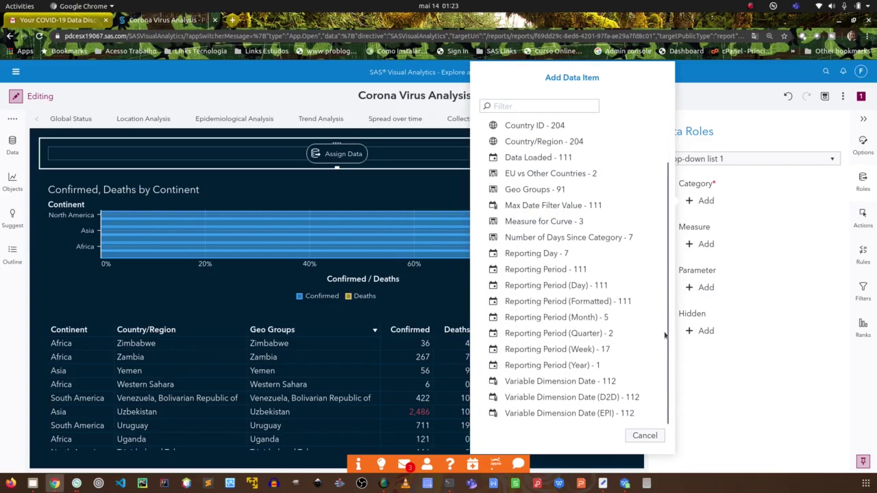
scroll(661, 288, "up", 2)
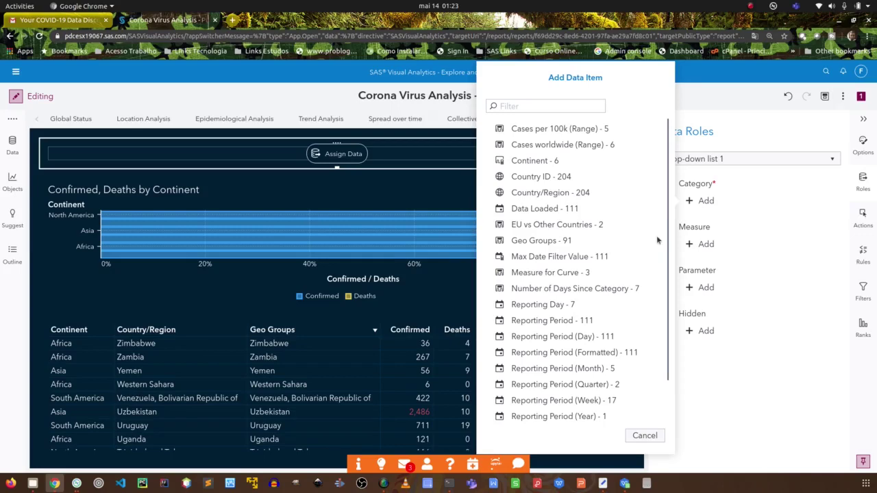
left_click(592, 368)
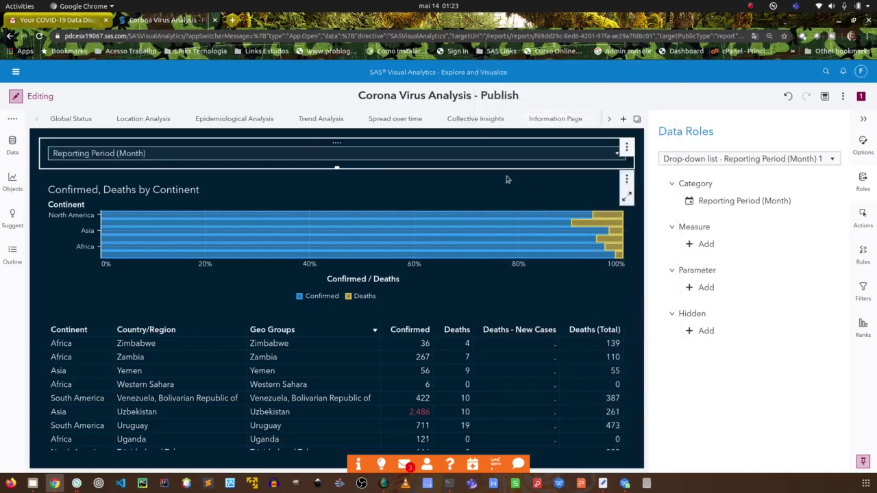
Test the drop-down with Jan2020, then clear the month filter.
left_click(556, 157)
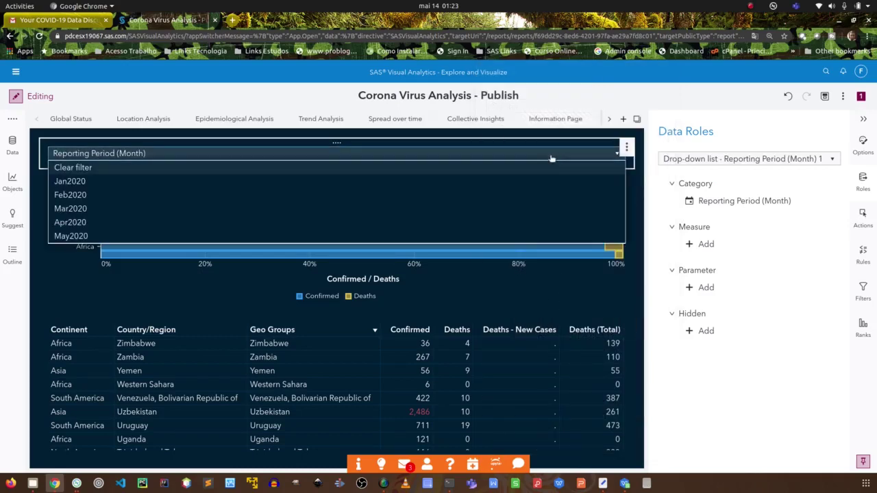
left_click(80, 182)
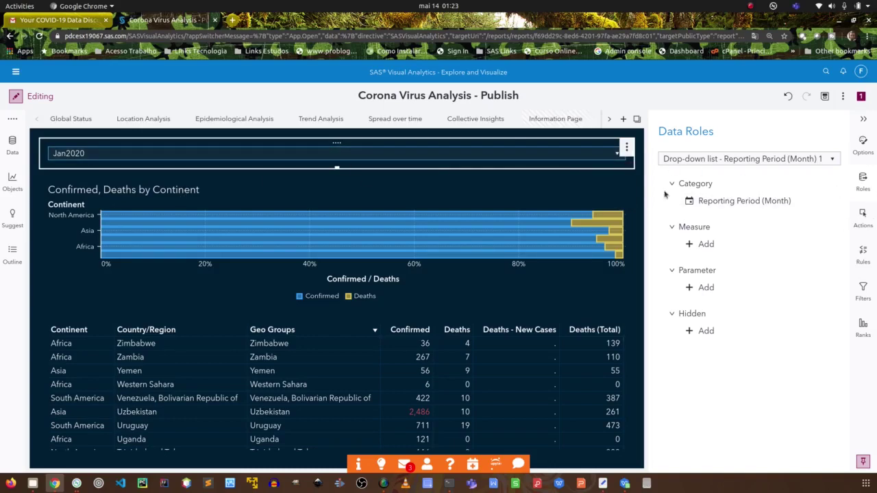
left_click(613, 155)
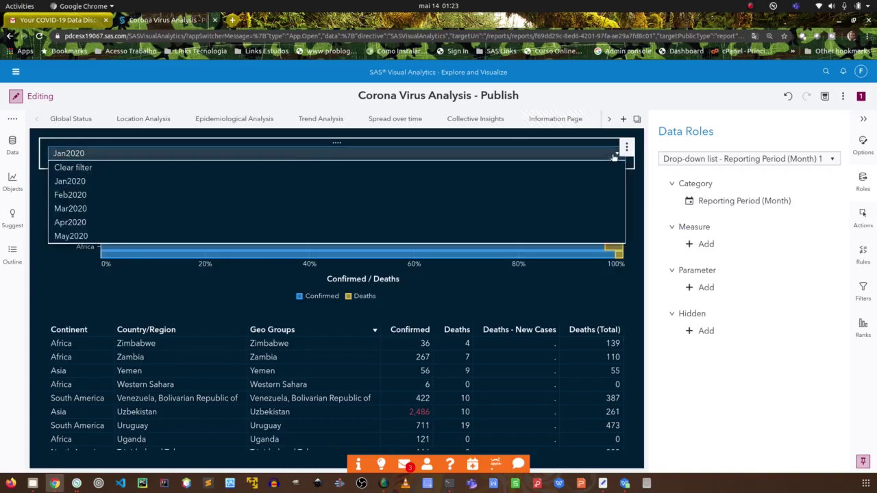
left_click(85, 168)
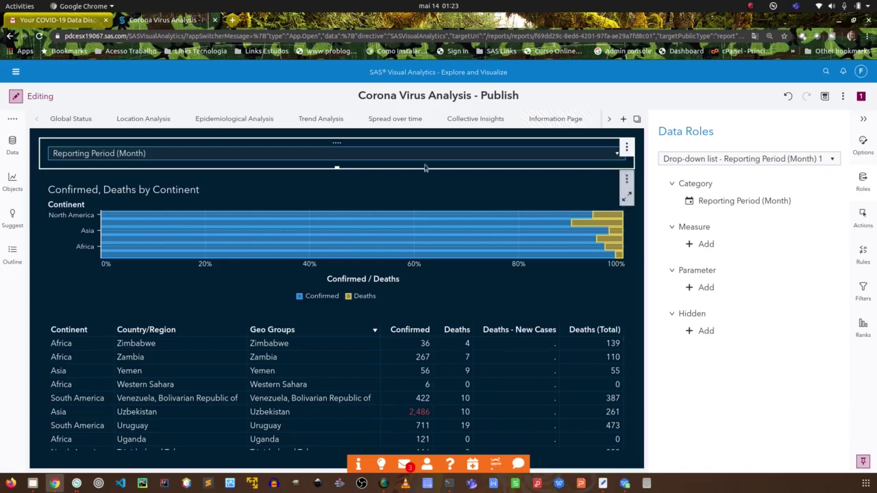
In Actions, link the drop-down to Bar - Continent 1, toggling the link off and on.
left_click(862, 214)
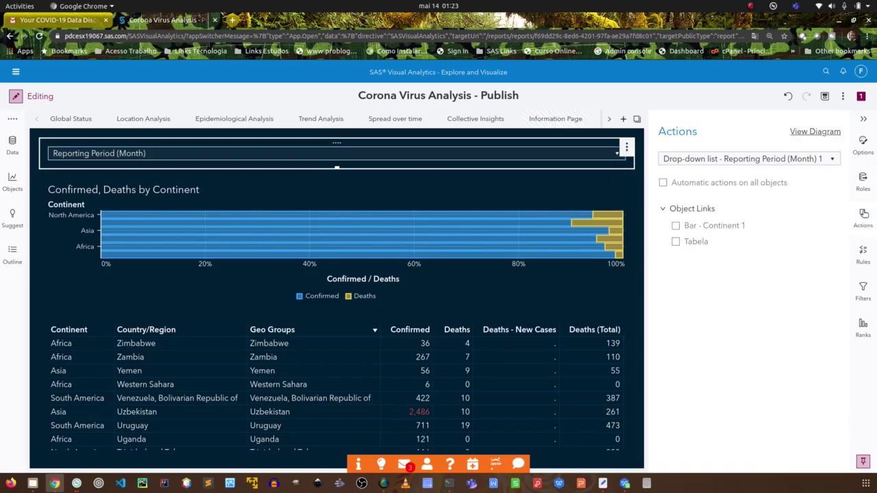
left_click(676, 226)
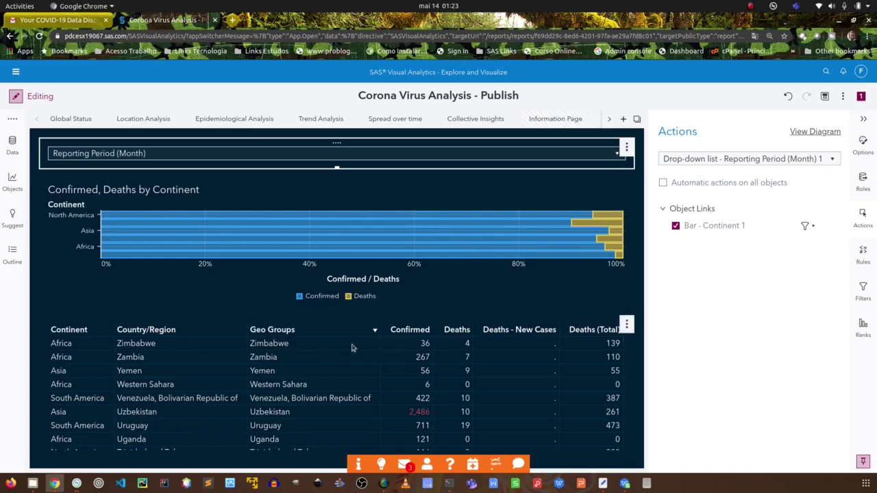
left_click(675, 227)
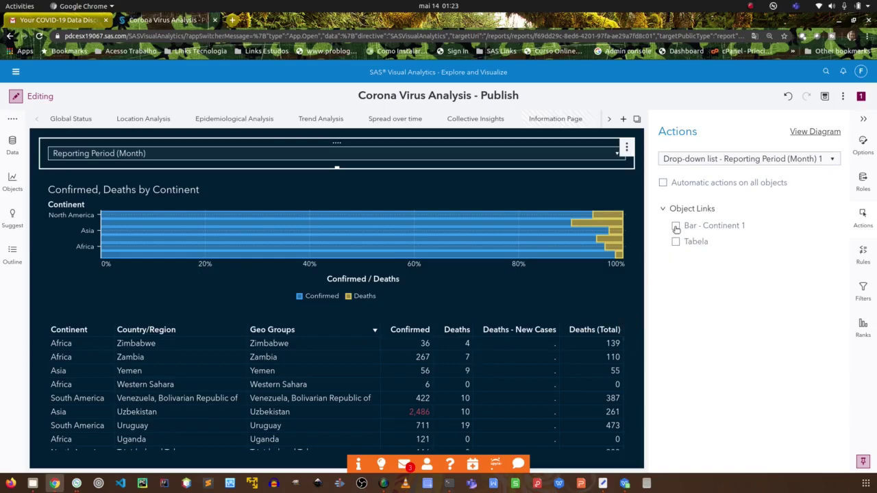
left_click(675, 226)
Test the filter with Jan2020, then uncheck the Bar - Continent 1 link.
left_click(613, 155)
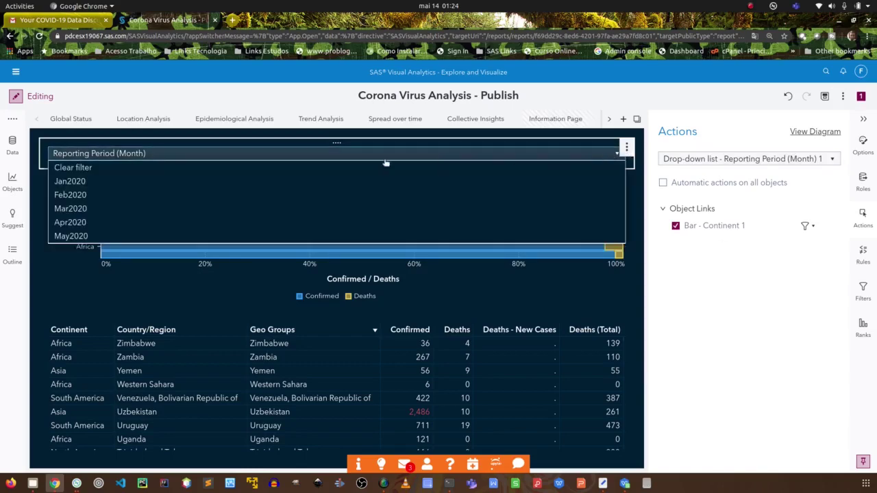
left_click(89, 181)
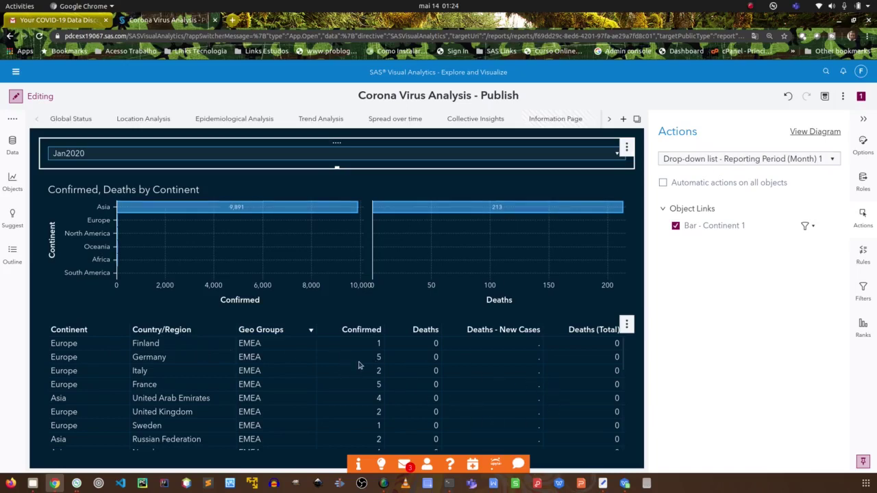
scroll(358, 365, "down", 5)
scroll(358, 366, "up", 2)
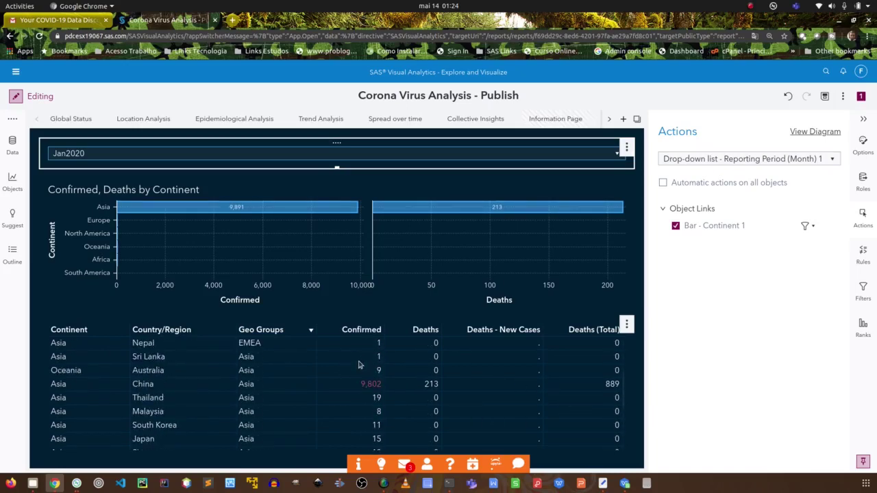
scroll(357, 365, "up", 1)
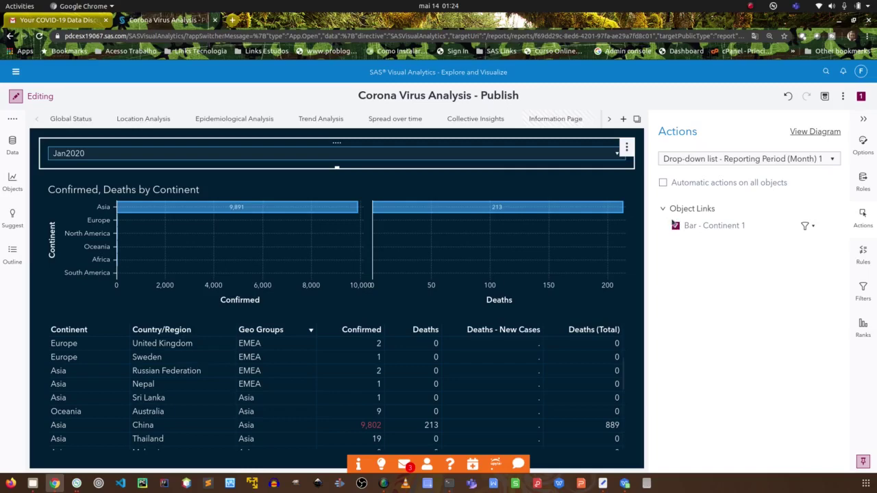
left_click(675, 226)
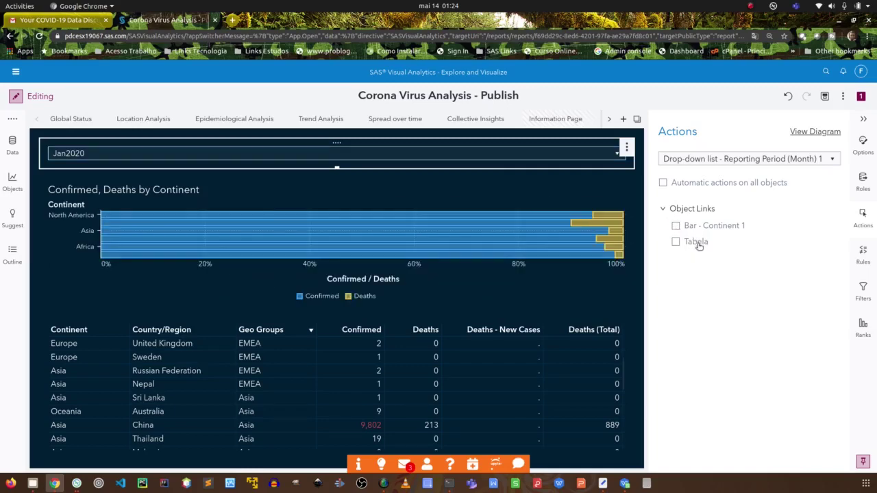
Link the drop-down to Tabela, select Mar2020, and relink Bar - Continent 1.
left_click(676, 241)
left_click(546, 161)
left_click(172, 206)
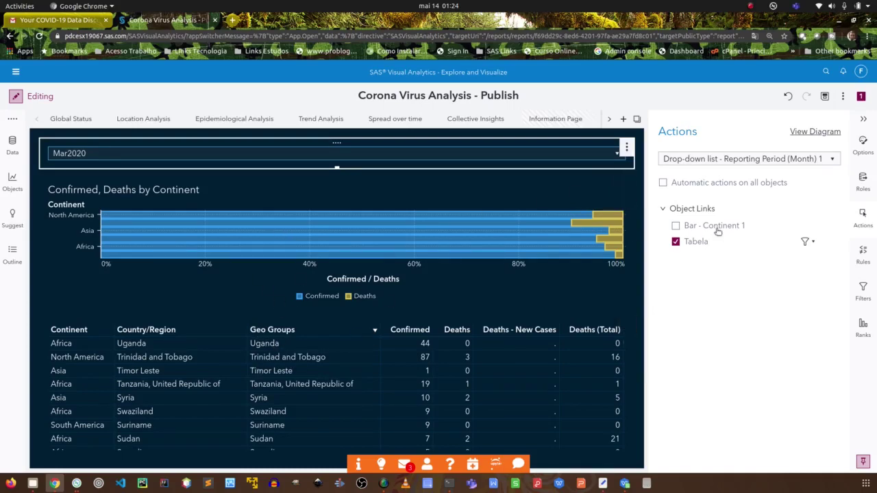
left_click(677, 227)
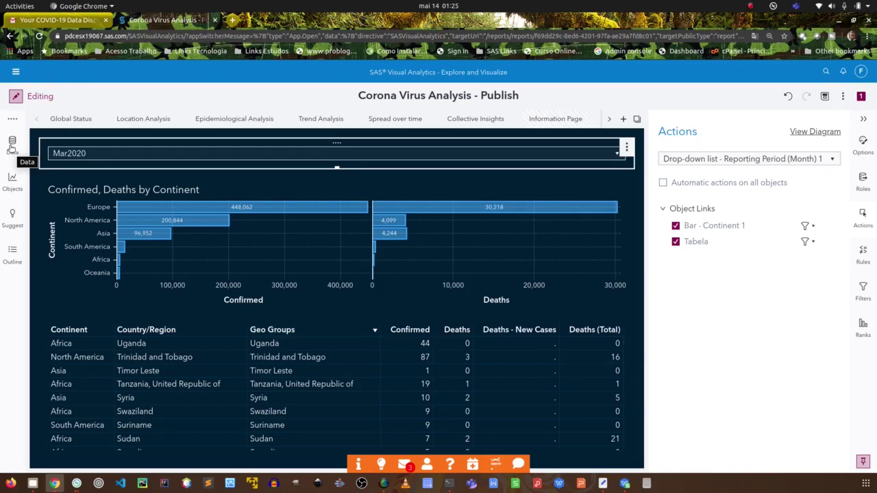
left_click(11, 145)
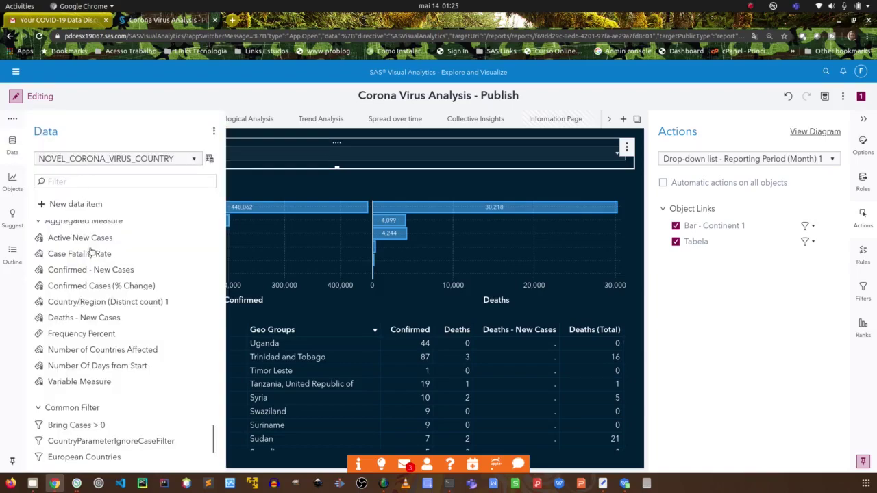
scroll(118, 257, "up", 3)
left_click(192, 159)
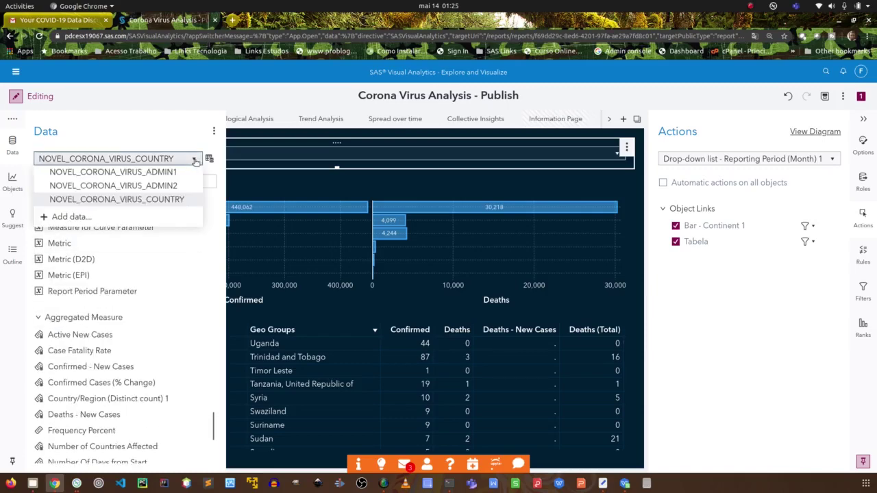
left_click(141, 173)
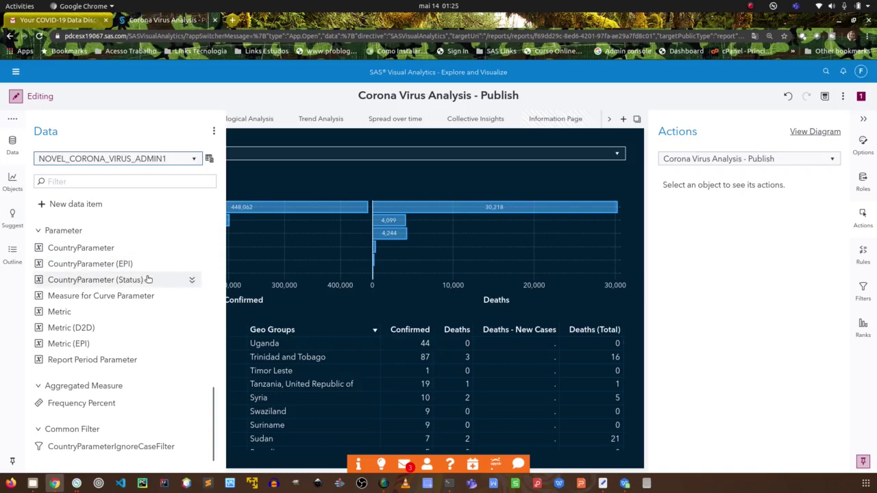
scroll(148, 279, "up", 1)
scroll(147, 279, "up", 1)
scroll(147, 278, "down", 1)
scroll(147, 279, "up", 2)
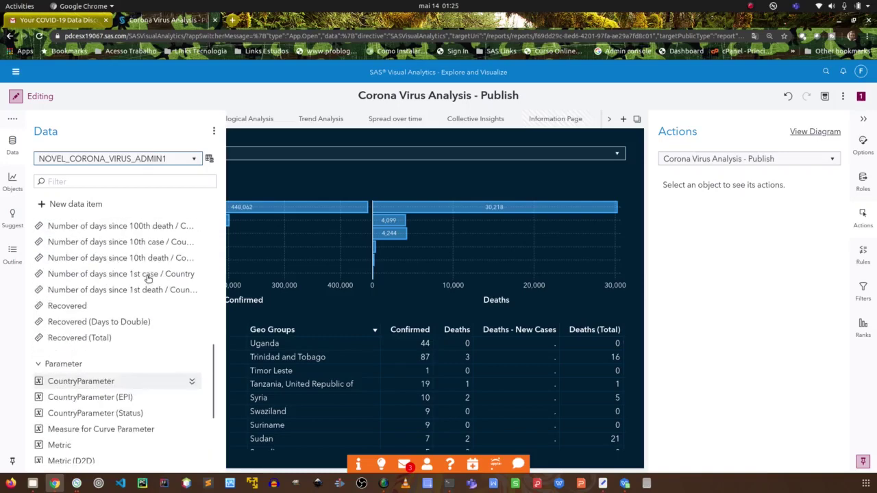
scroll(170, 310, "up", 8)
mouse_move(153, 298)
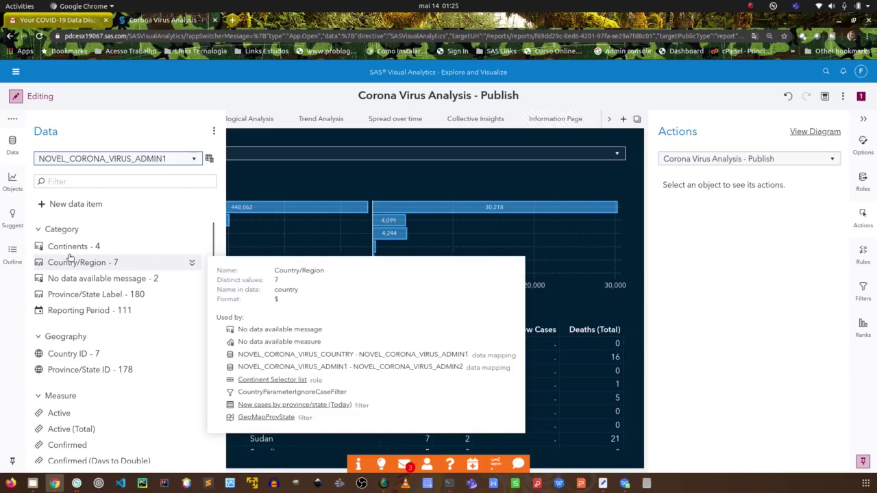
mouse_move(78, 250)
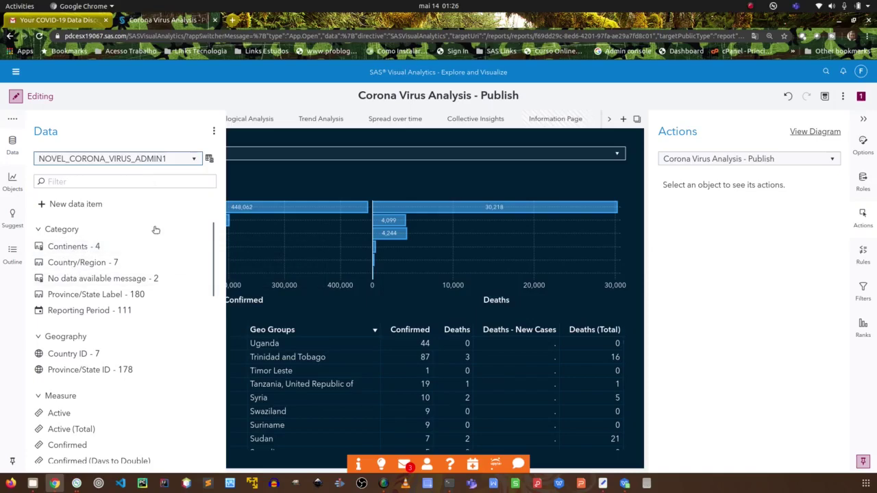
left_click(262, 137)
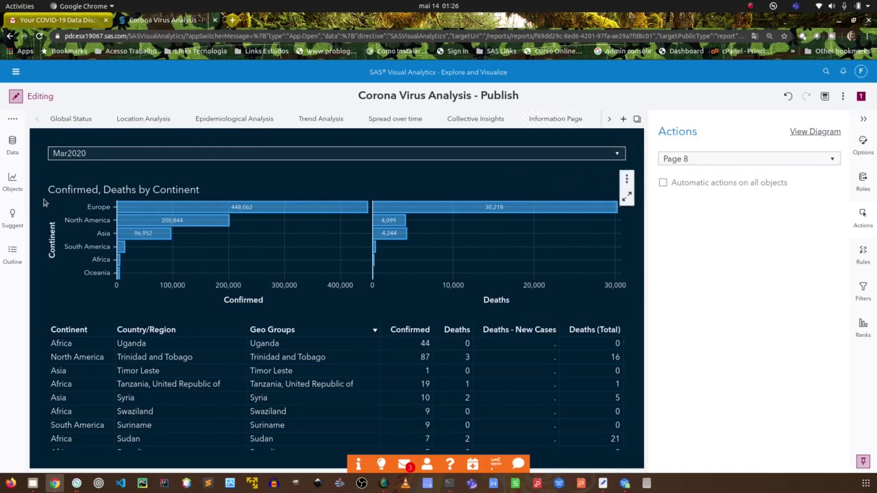
Select the continent chart, choose Clear filter in the month drop-down, then show Objects.
left_click(13, 181)
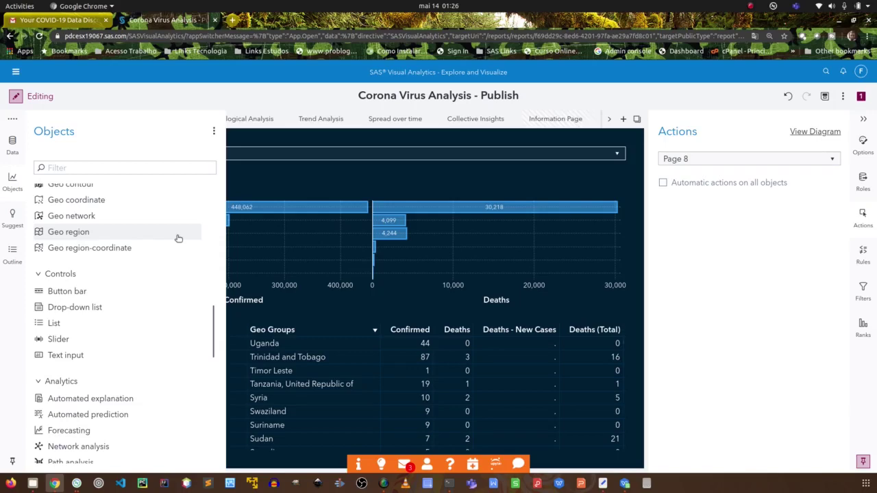
left_click(553, 199)
left_click(540, 159)
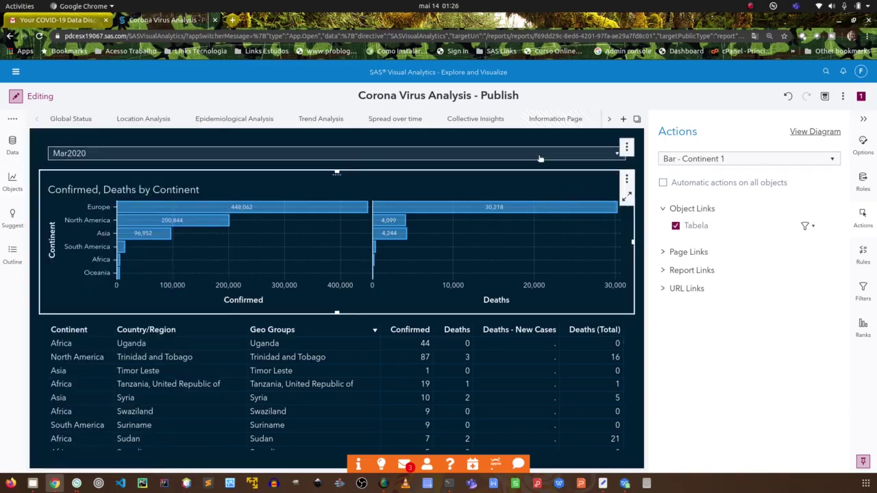
left_click(500, 161)
left_click(124, 168)
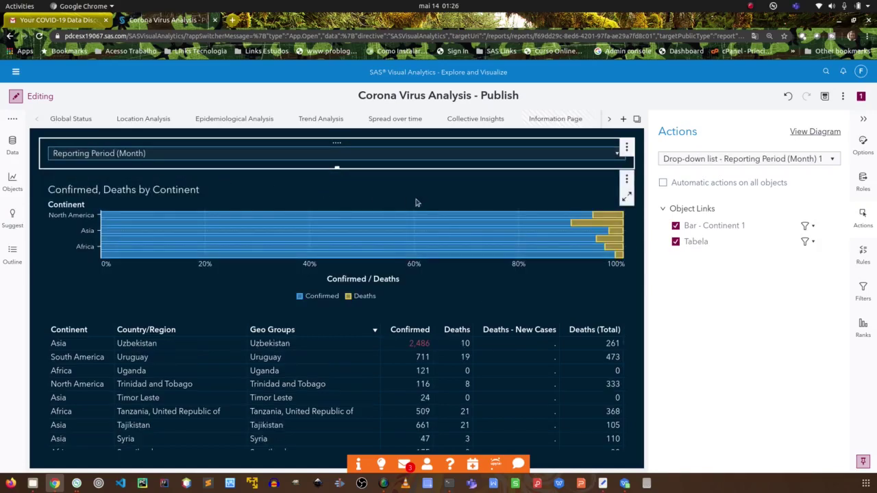
left_click(6, 179)
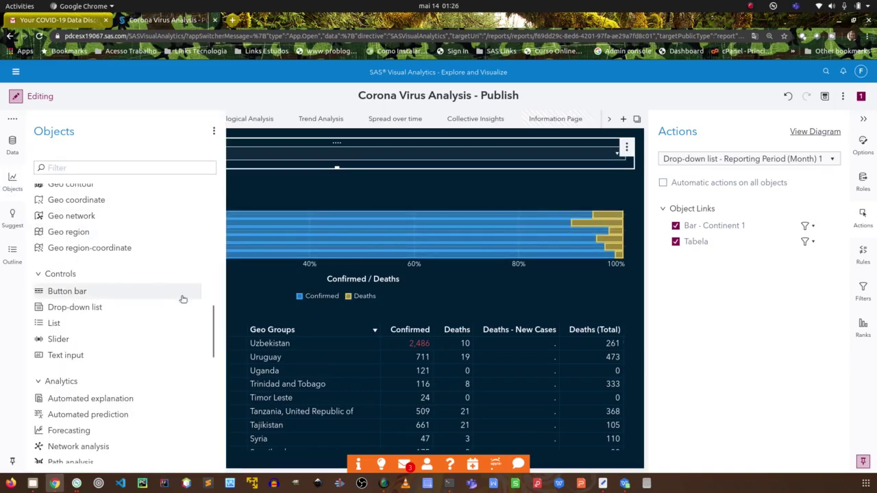
Drop a Bar chart from Graphs to the right of the continent chart, creating Bar 1.
left_click_drag(214, 324, 215, 199)
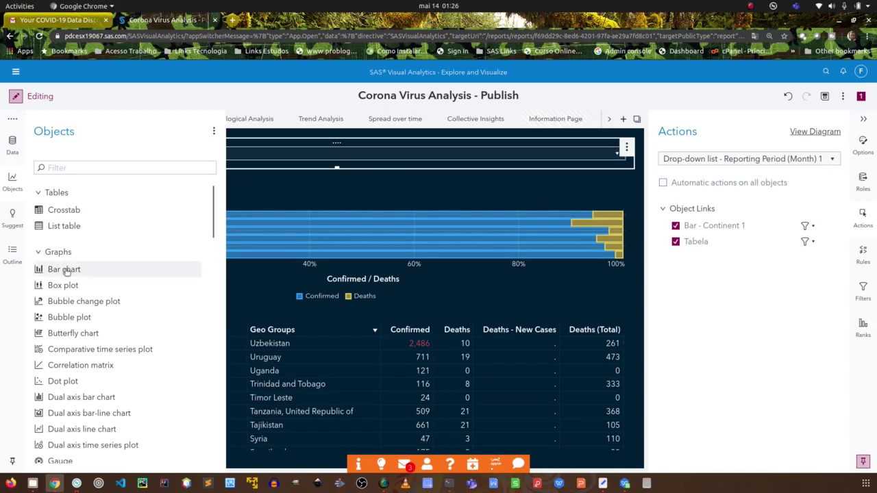
left_click_drag(60, 272, 618, 237)
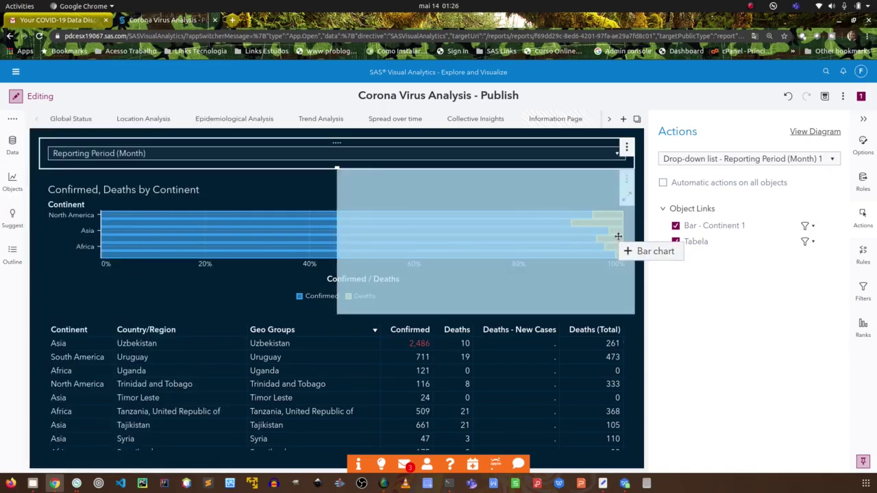
left_click_drag(618, 236, 617, 236)
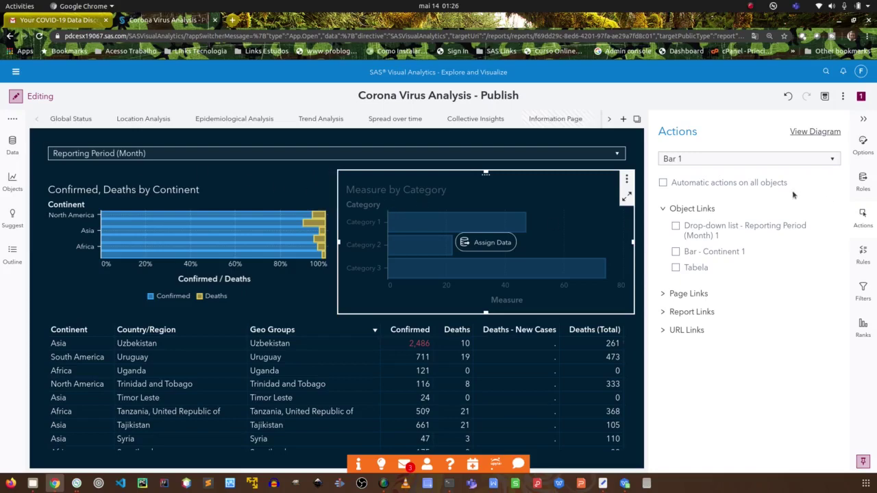
Switch the data source to NOVEL_CORONA_VIRUS_ADMIN1 and assign Continents - 4 as the chart's Category.
left_click(865, 176)
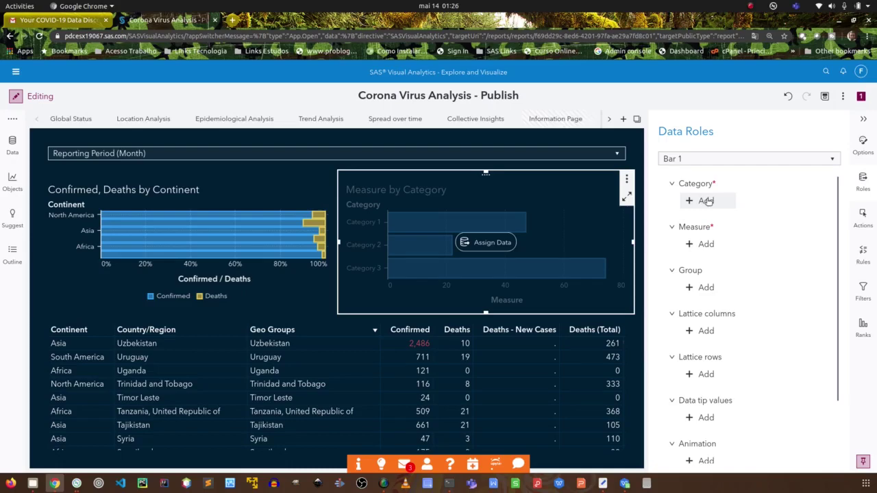
left_click(706, 201)
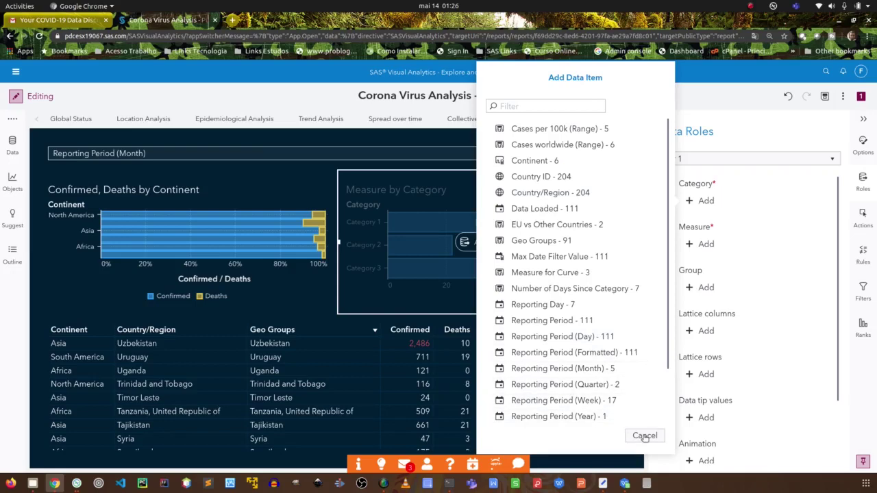
left_click(644, 436)
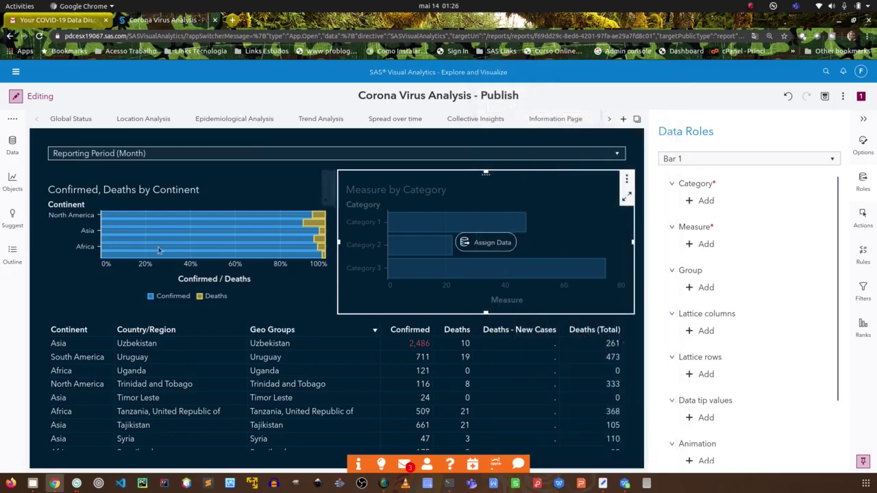
left_click(15, 147)
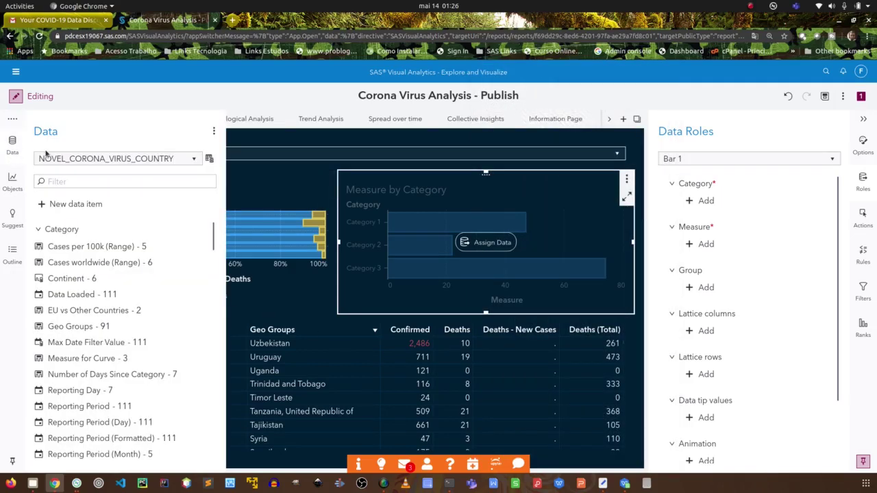
left_click(113, 160)
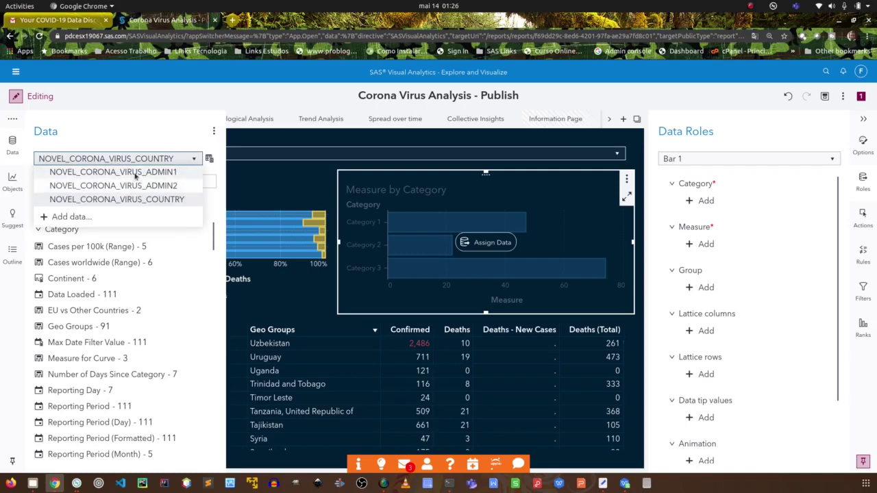
left_click(135, 174)
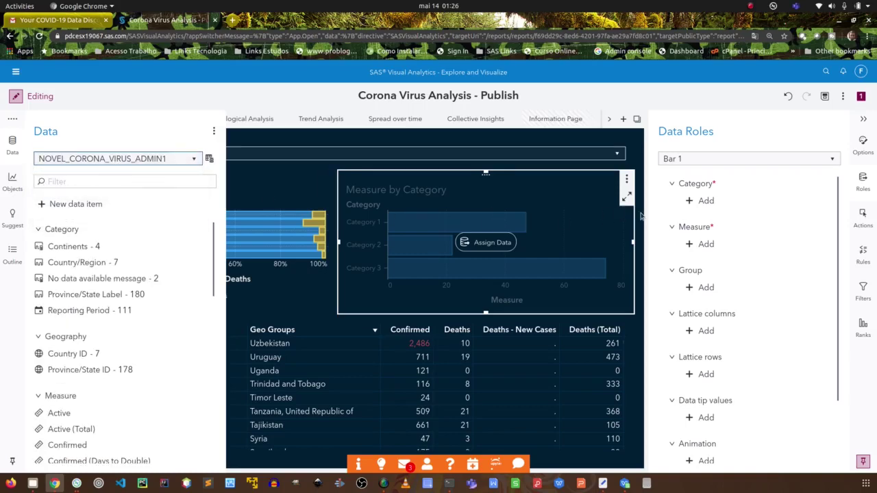
left_click(710, 203)
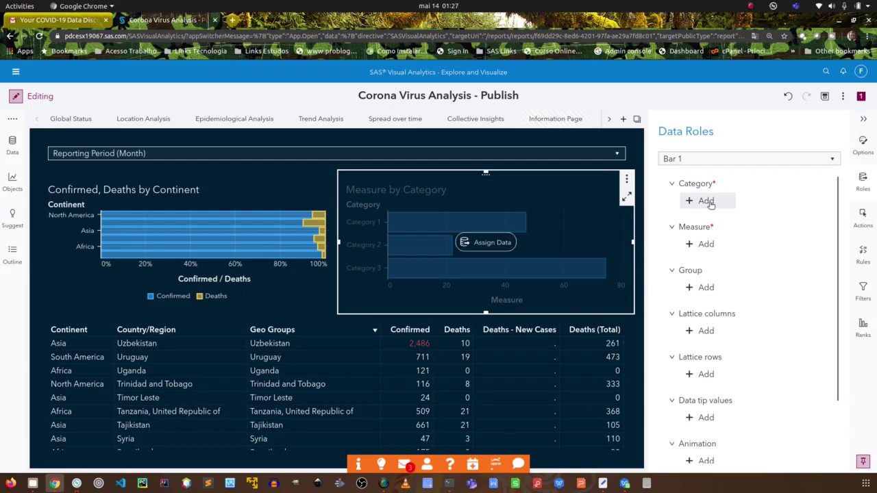
left_click(705, 201)
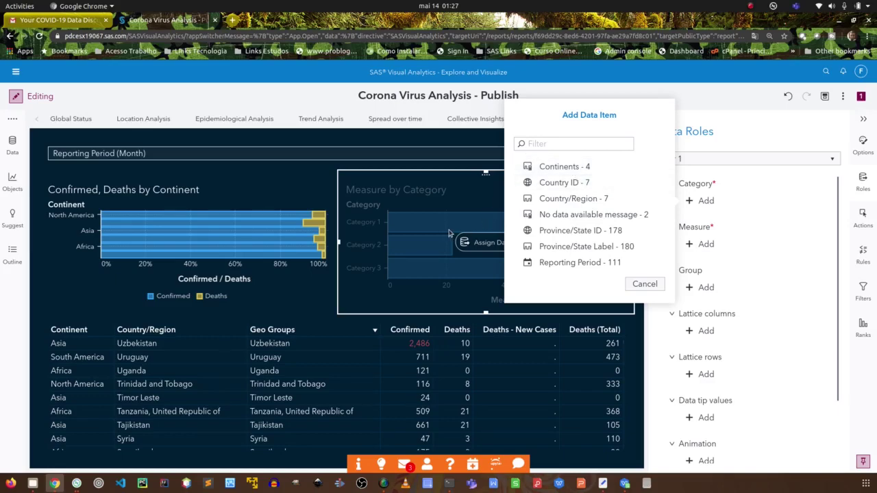
left_click(567, 171)
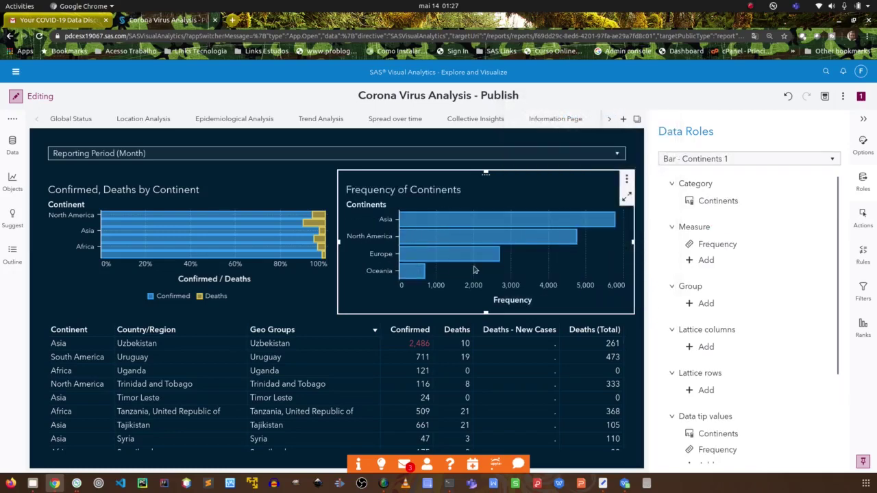
mouse_move(731, 248)
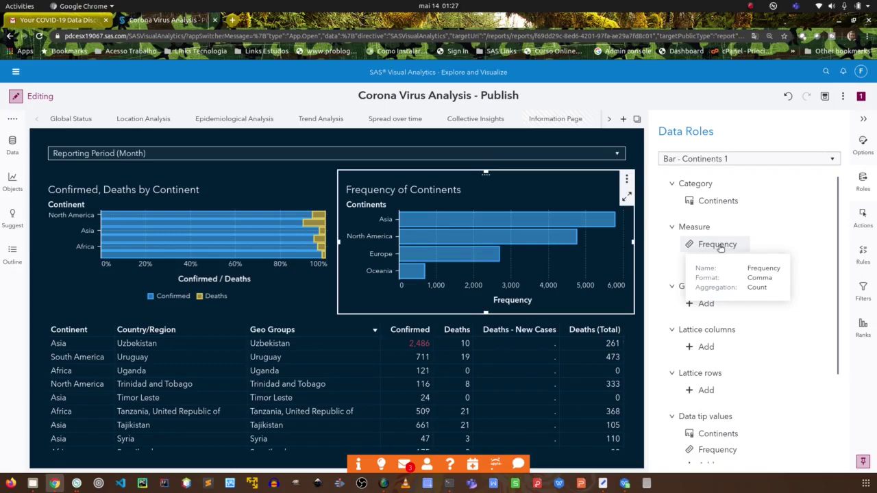
left_click(185, 204)
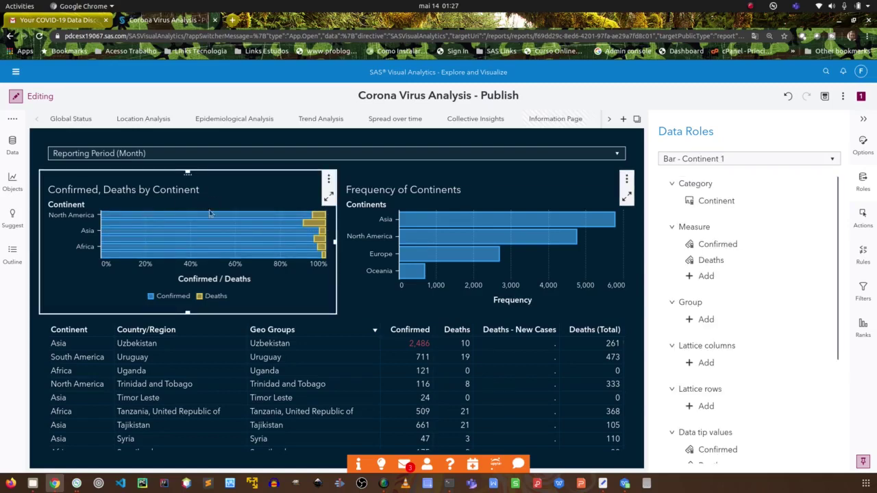
left_click(521, 197)
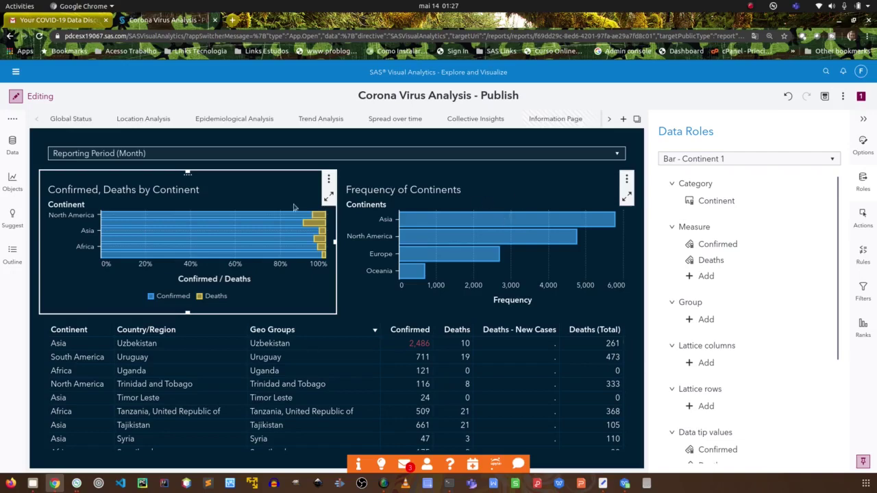
left_click(175, 207)
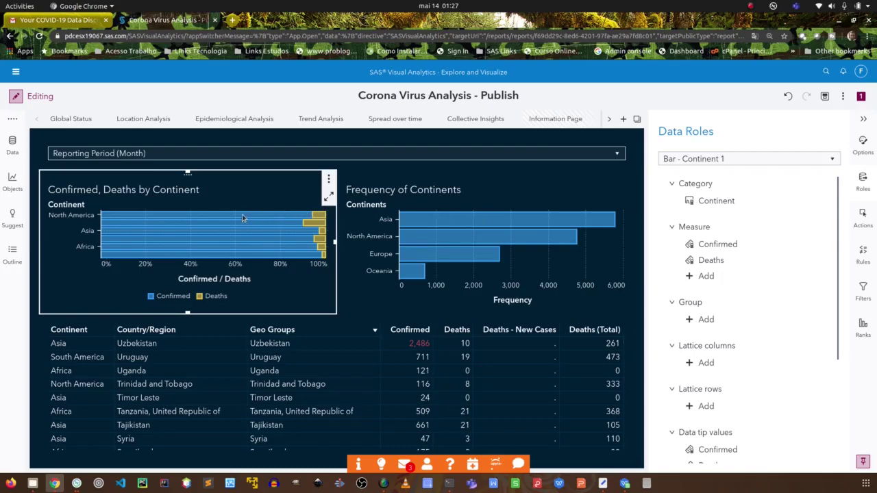
mouse_move(242, 218)
left_click(497, 205)
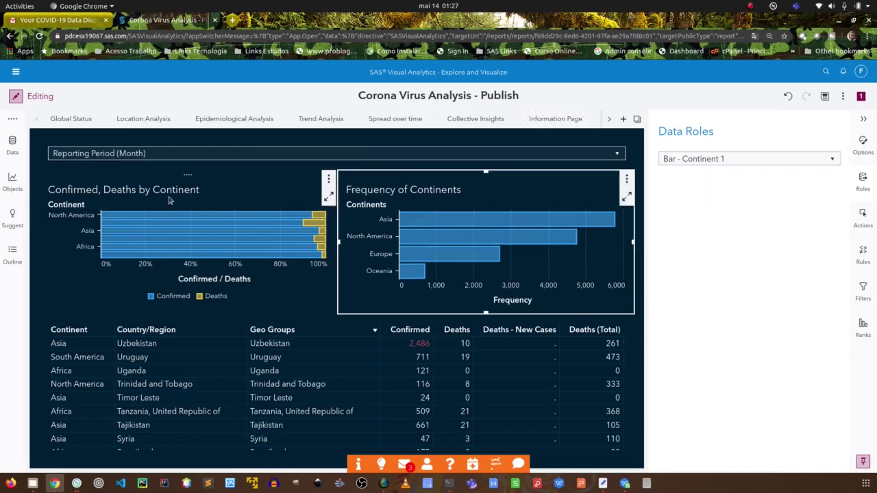
left_click(176, 200)
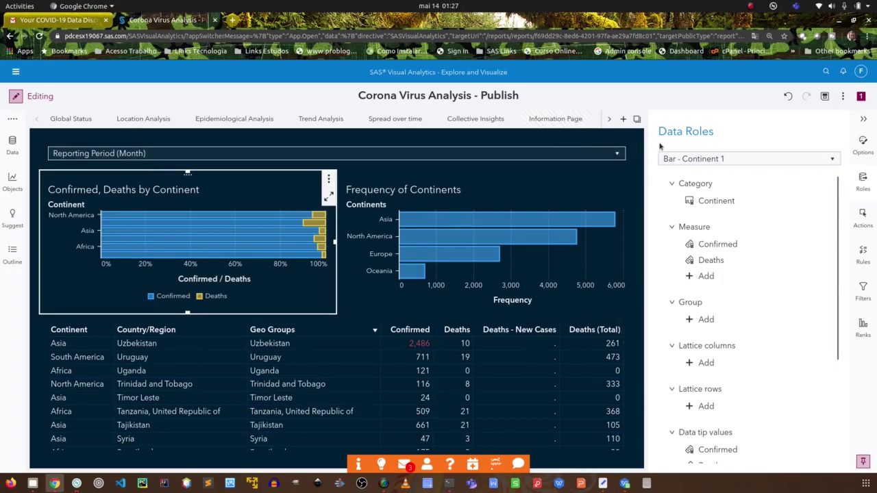
left_click(563, 139)
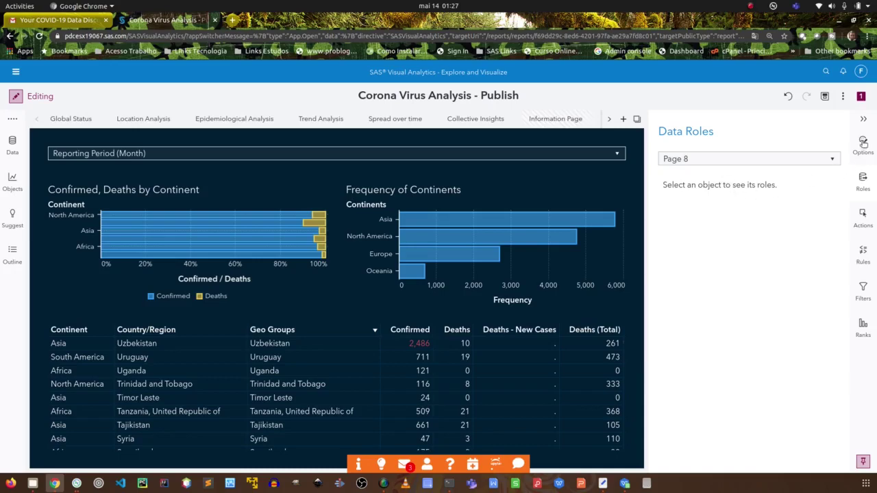
In the page Options, rename the page to Teste and uncheck Avoid scrollbars.
left_click(862, 142)
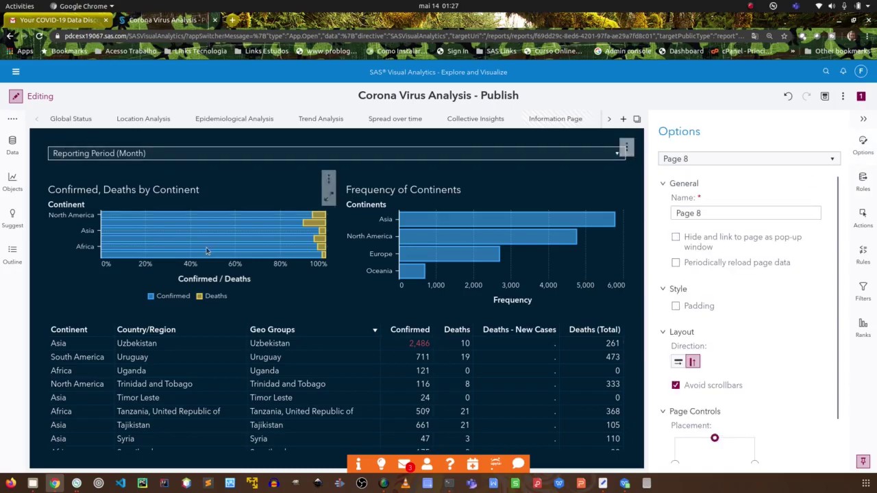
left_click(709, 214)
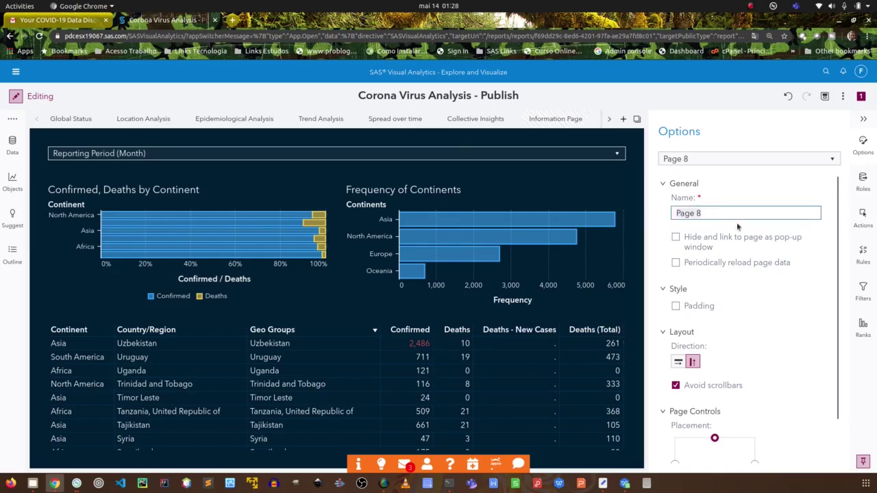
type("Teste")
left_click(699, 386)
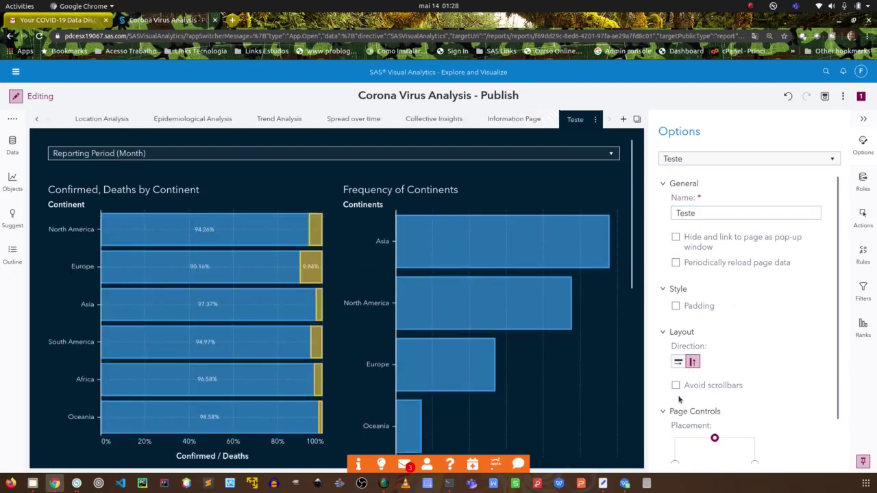
mouse_move(506, 250)
left_click_drag(635, 237, 639, 191)
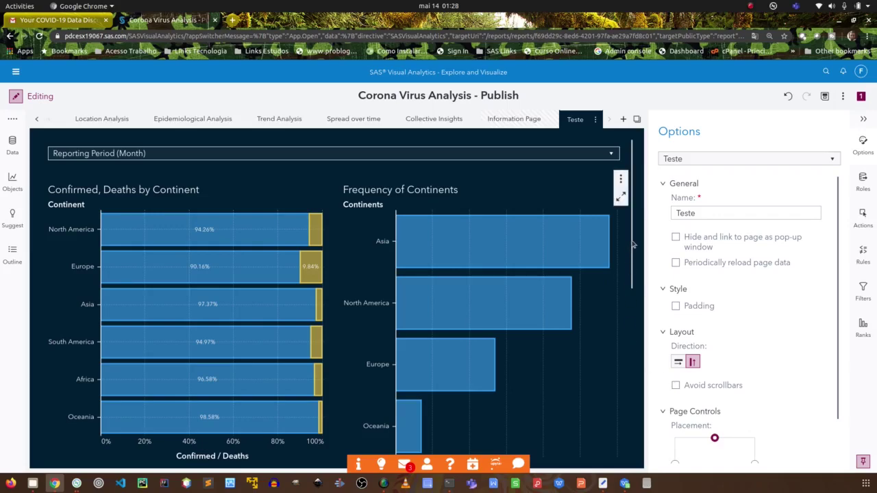
scroll(633, 245, "down", 3)
scroll(632, 236, "up", 3)
Open the Actions pane and select the Frequency of Continents chart to view its object links.
mouse_move(429, 239)
left_click(224, 231)
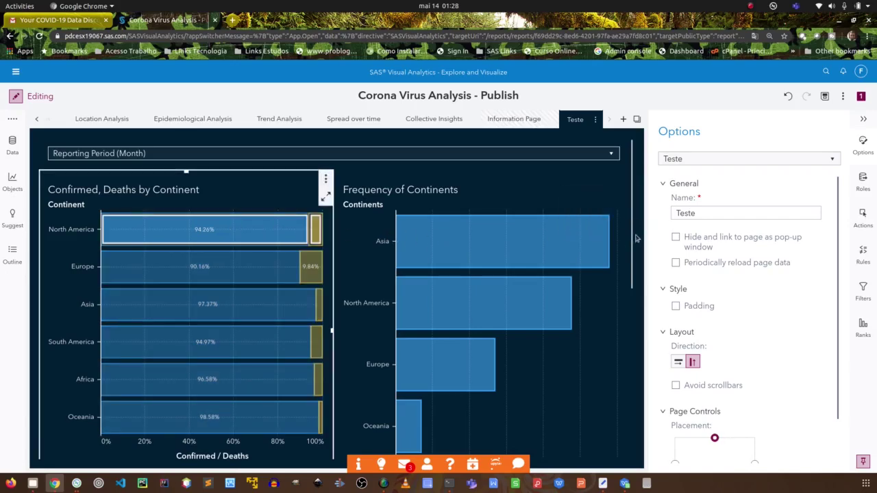
left_click(288, 193)
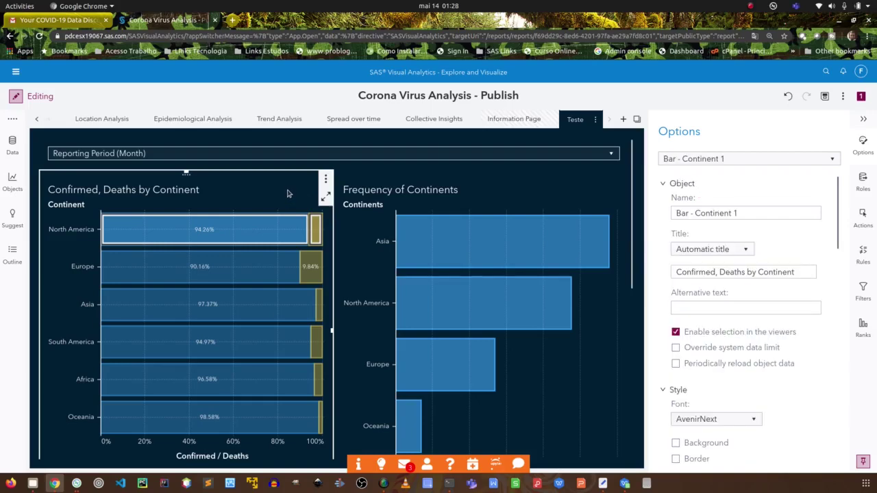
left_click(190, 459)
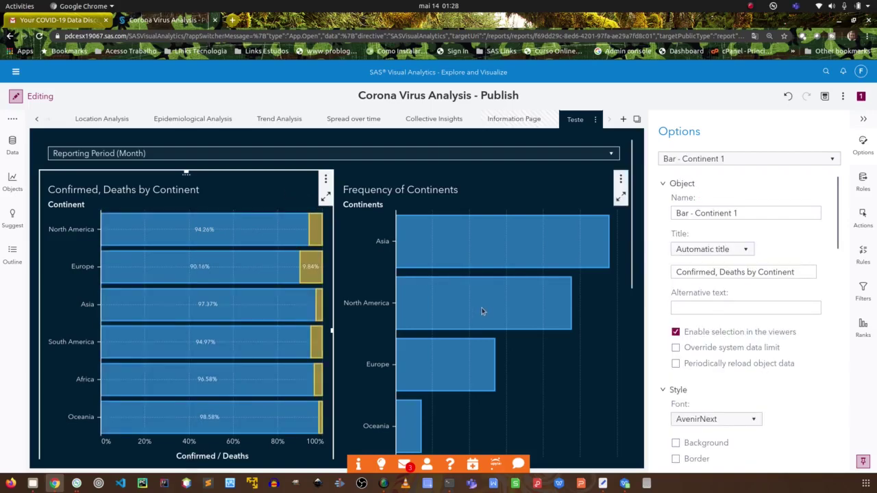
left_click(863, 216)
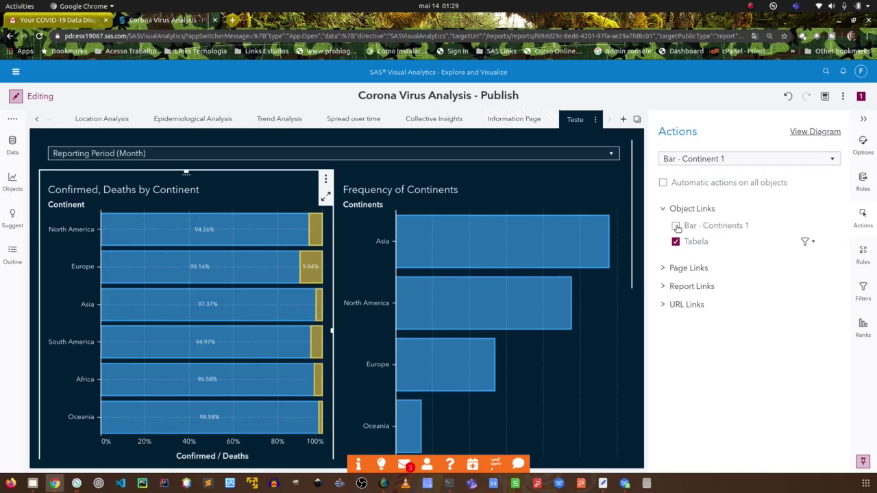
left_click(495, 193)
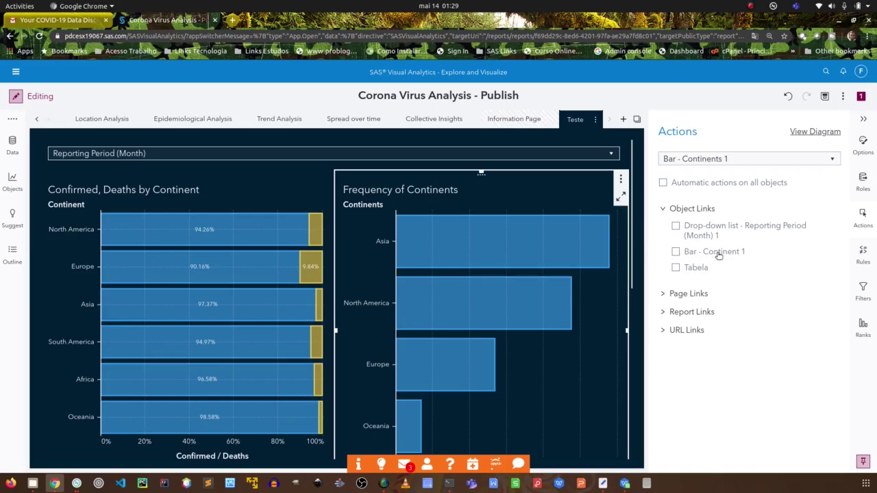
Select the Frequency of Continents chart and change its Options Name to Bar Tabela2.
left_click(865, 144)
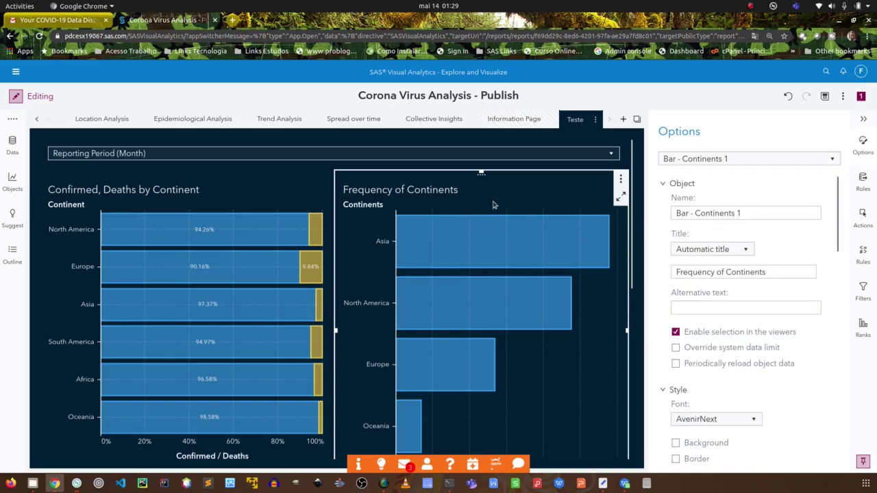
left_click(174, 203)
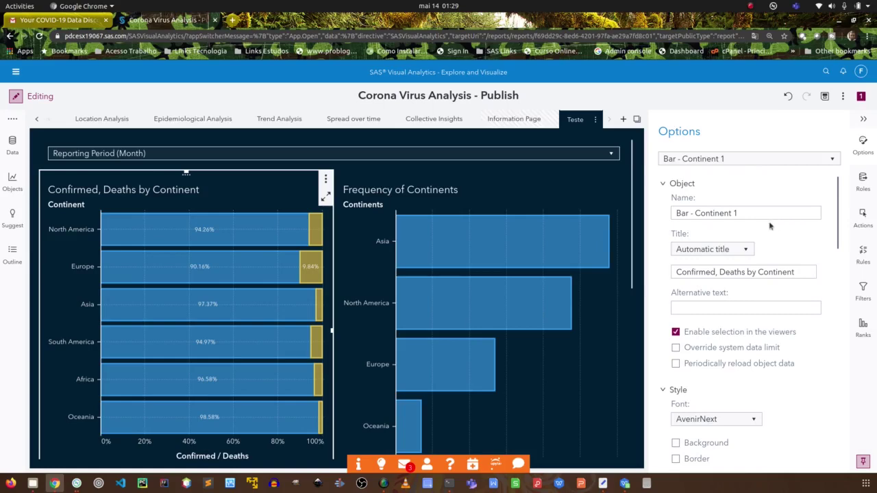
left_click(502, 184)
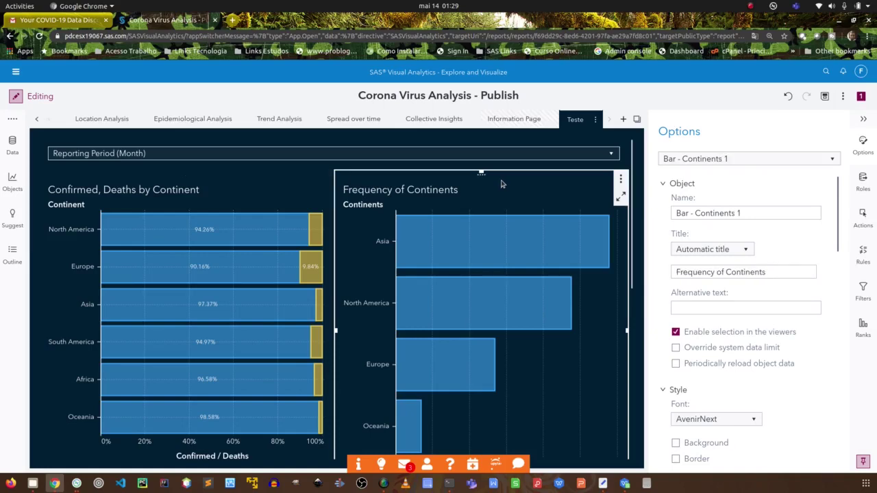
left_click(187, 180)
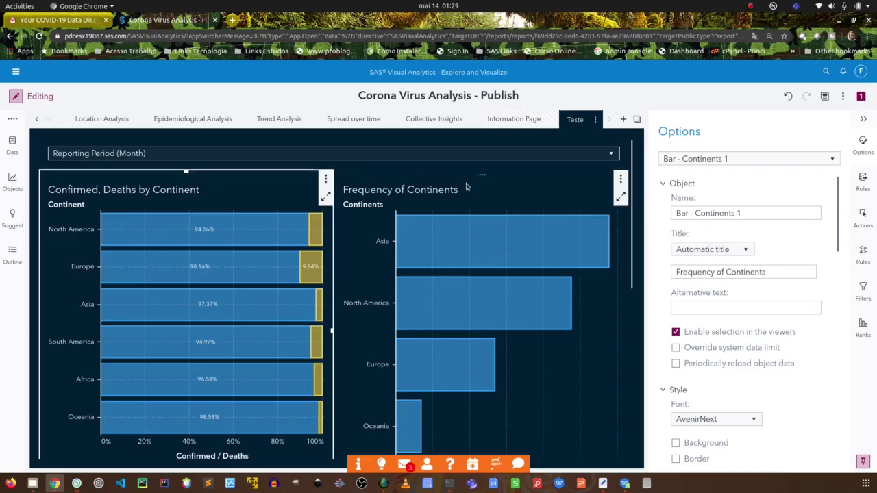
left_click(495, 185)
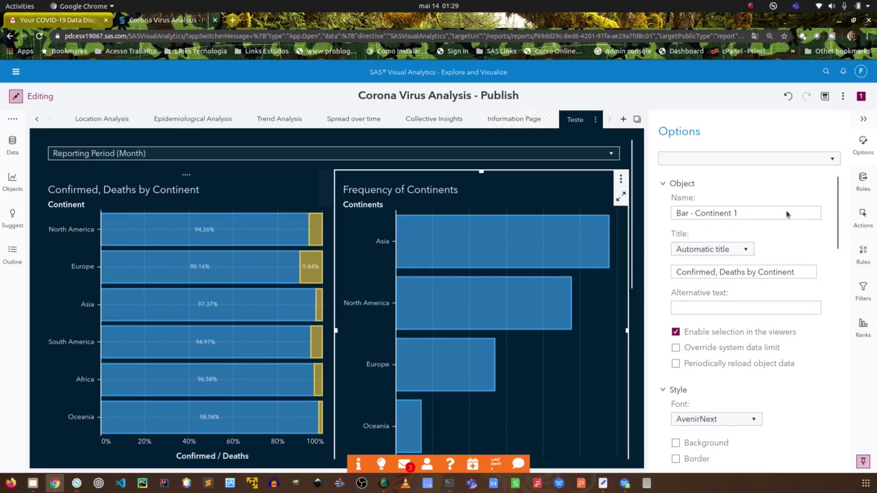
left_click(766, 214)
left_click(674, 214)
type("Bar")
type(" Tabe")
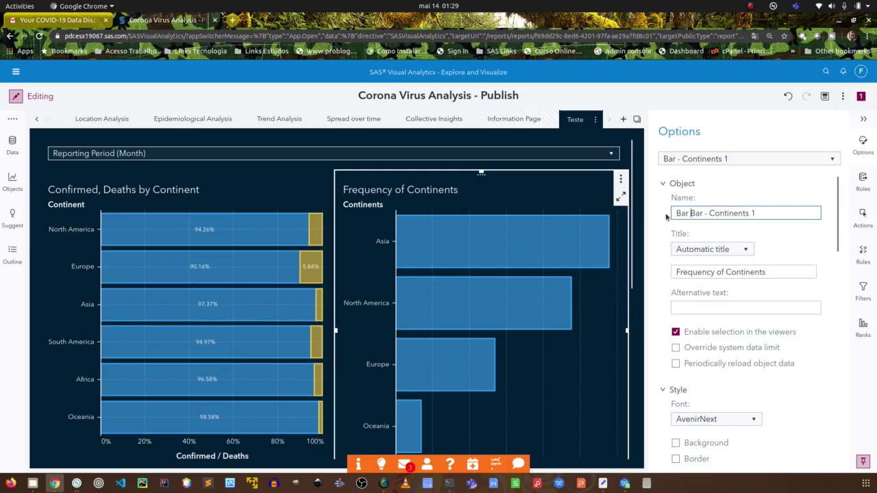
type("la2")
key("Delete")
key("Delete")
key("Delete")
key("Delete")
key("Delete")
key("Delete")
key("Delete")
key("Delete")
key("Delete")
key("Delete")
key("Delete")
key("Delete")
key("Delete")
key("Delete")
key("Delete")
key("Return")
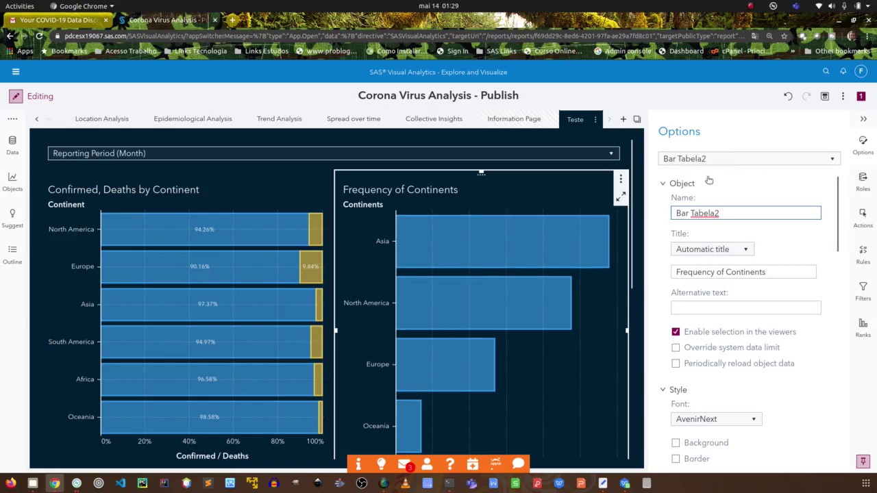
left_click(252, 179)
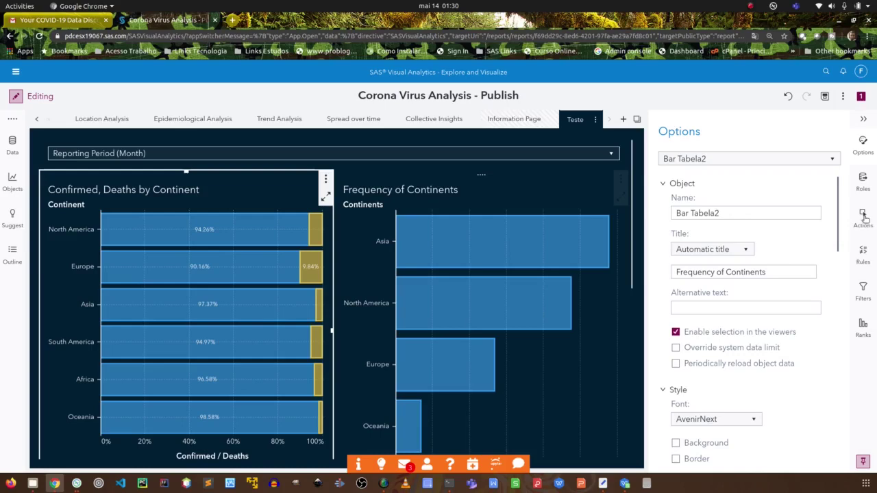
Link the Bar - Continent 1 chart to Bar Tabela2, pairing Country ID with Country/Region.
left_click(863, 216)
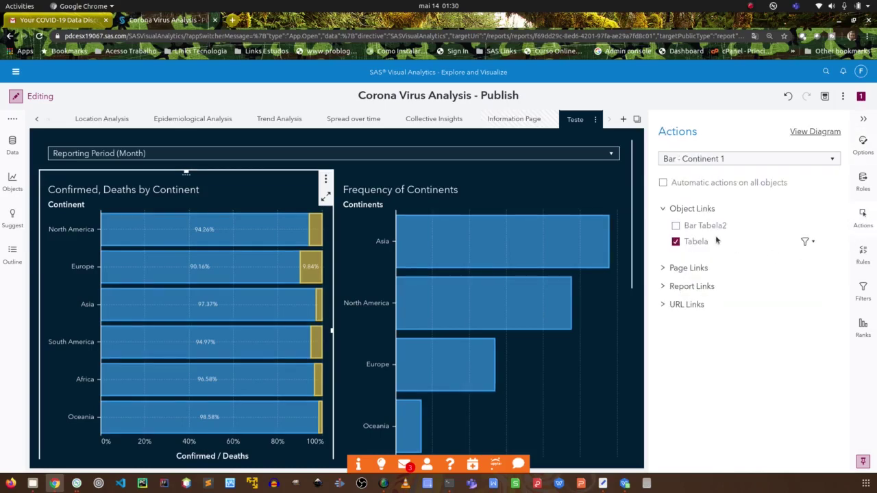
left_click(676, 226)
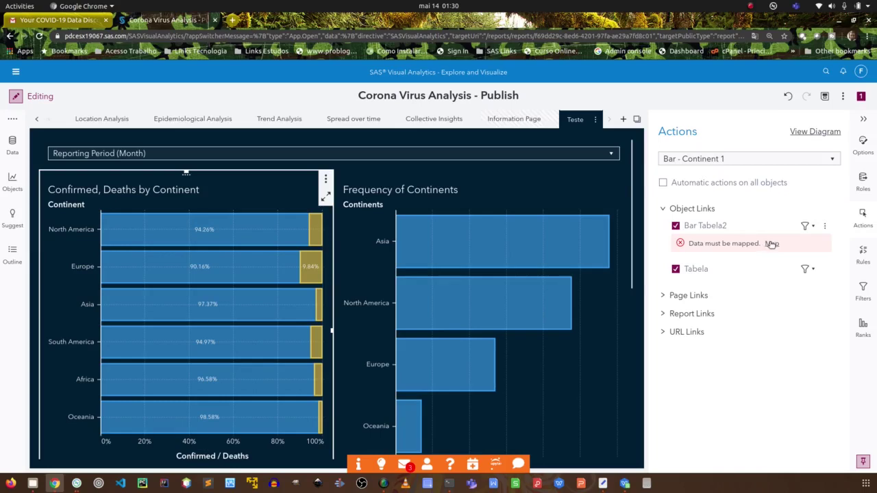
left_click(771, 244)
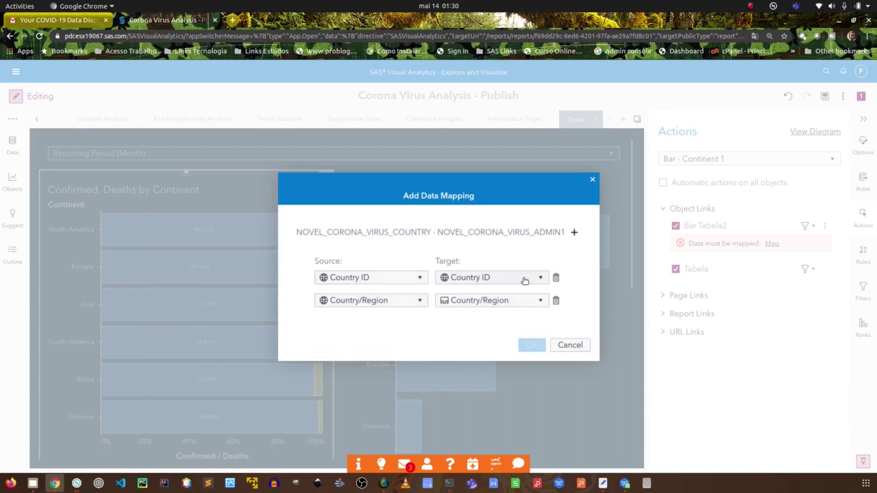
Replace the Country/Region mapping with Continent → Continents, keeping Country ID → Country ID, and confirm.
left_click(420, 302)
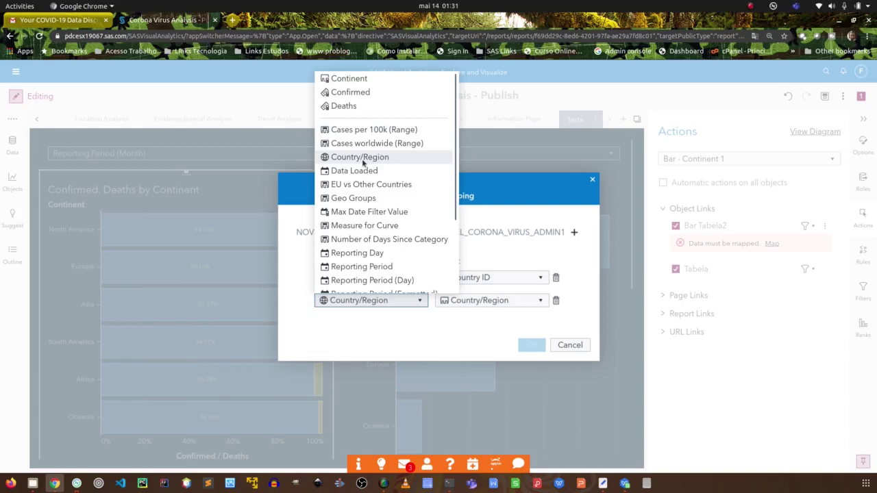
left_click(476, 328)
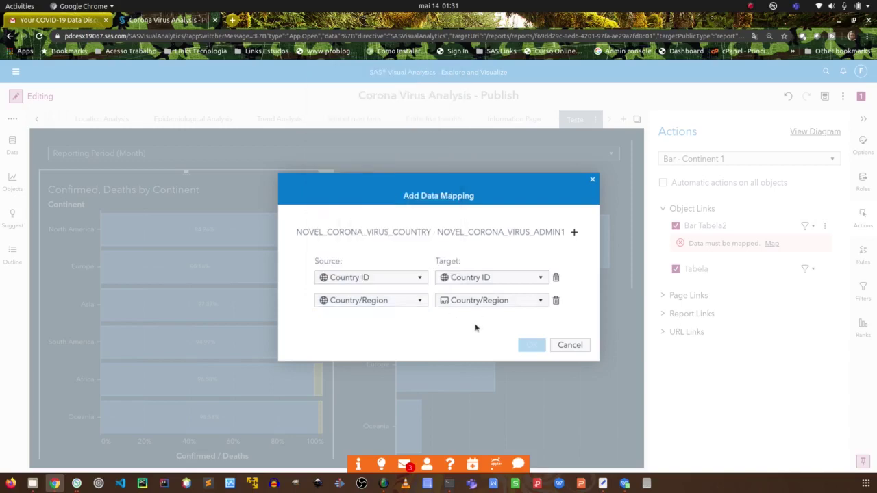
left_click(556, 300)
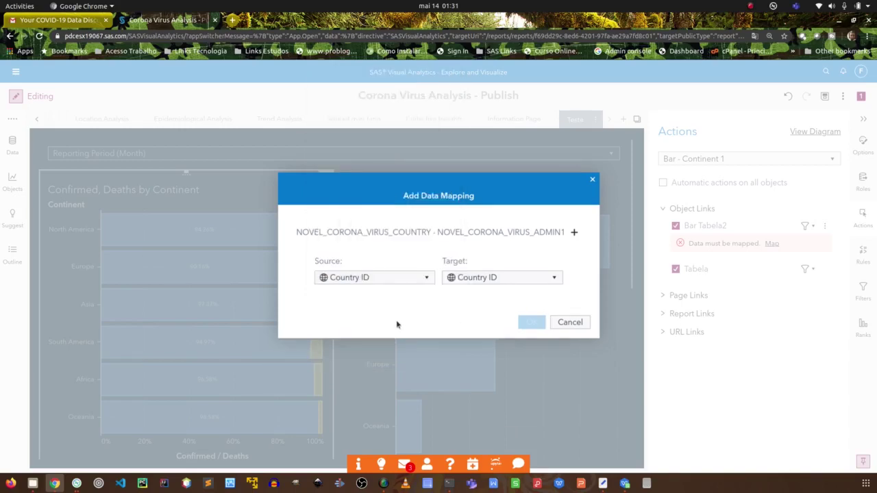
left_click(429, 278)
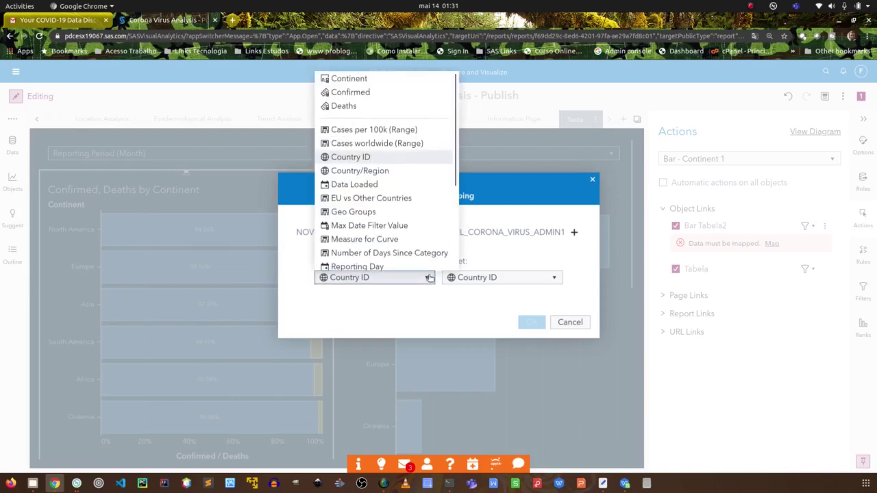
left_click(378, 157)
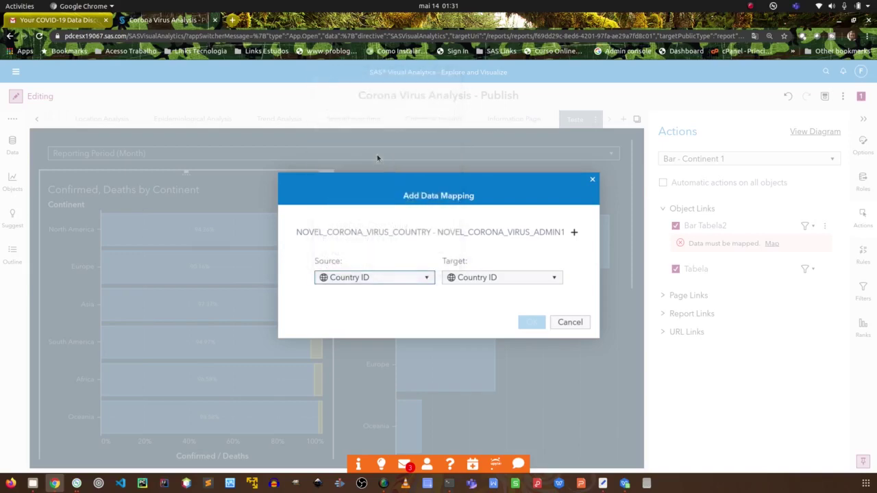
left_click(489, 281)
left_click(495, 308)
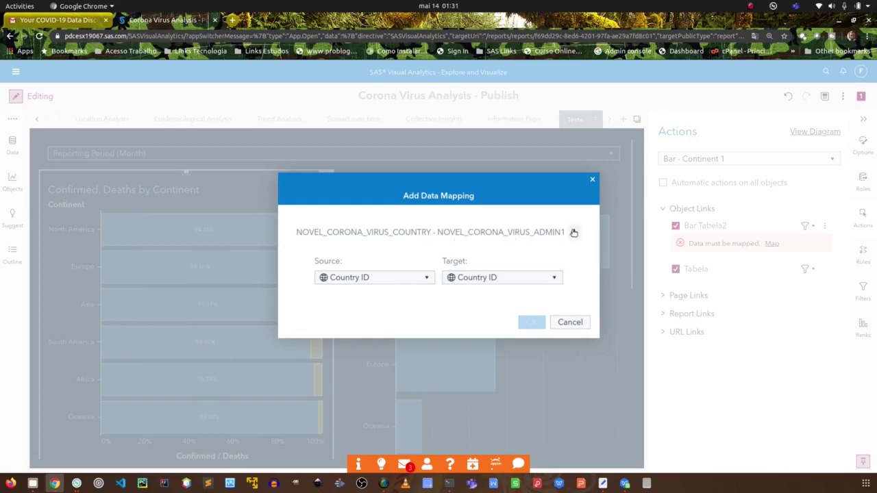
left_click(574, 232)
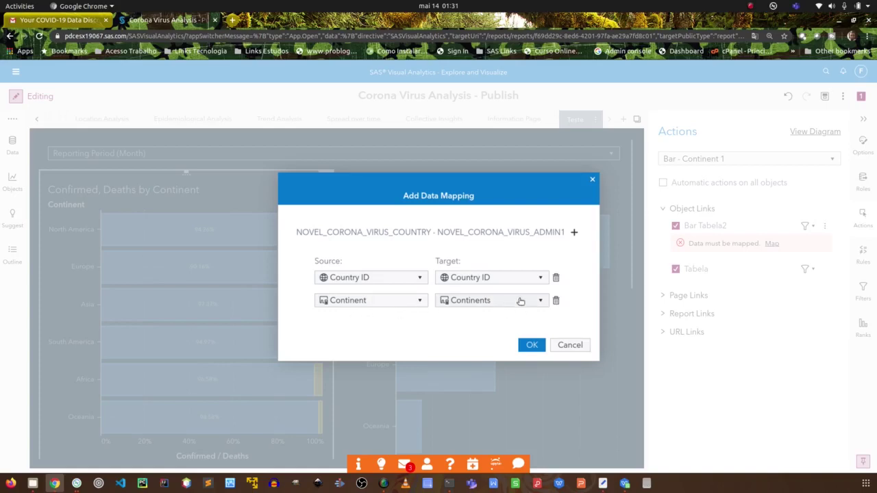
left_click(529, 346)
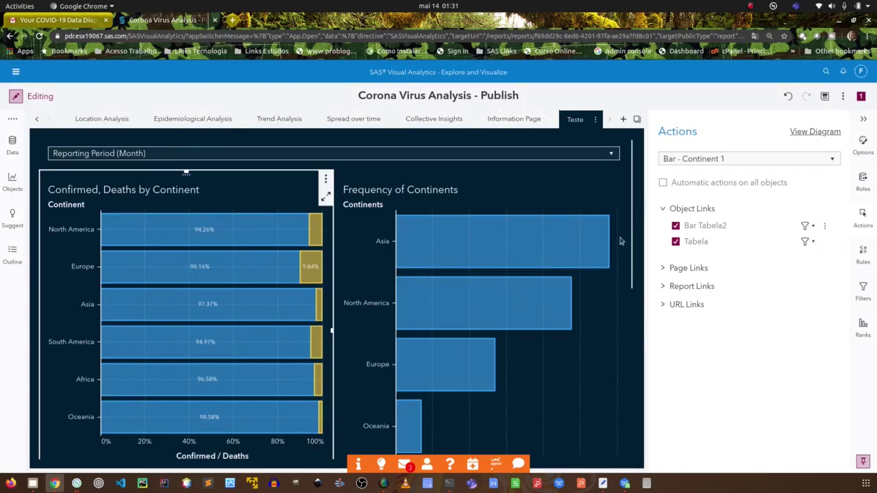
Select North America in the continent chart and review the Bar Tabela2 link options.
left_click(205, 235)
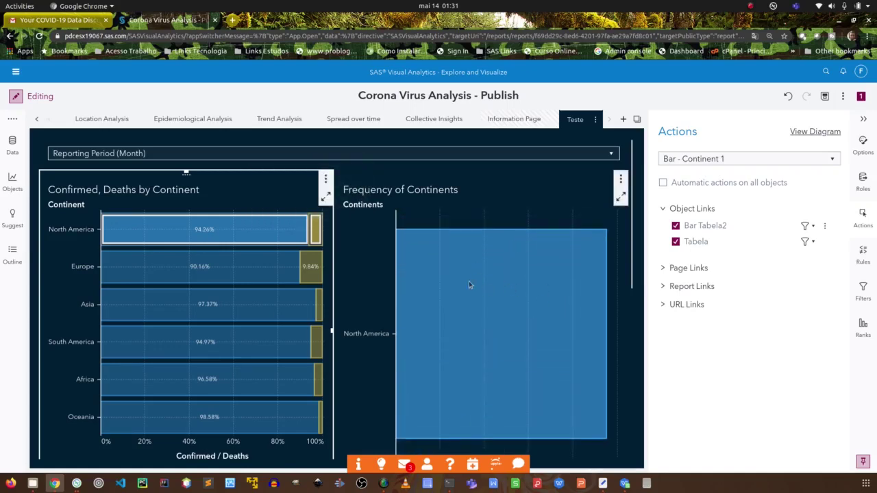
mouse_move(477, 289)
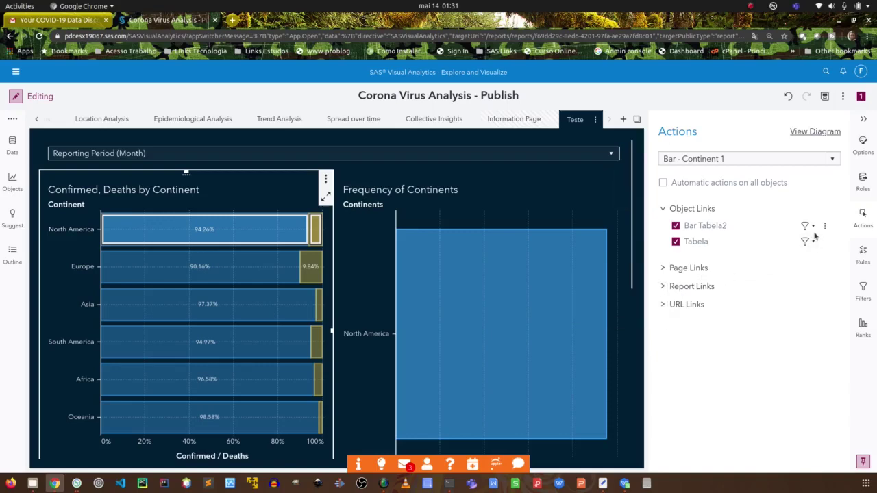
left_click(813, 227)
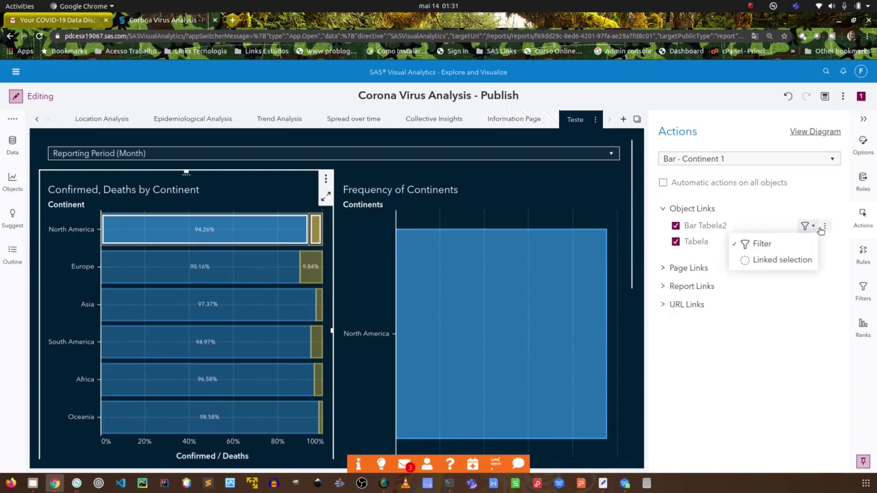
left_click(824, 227)
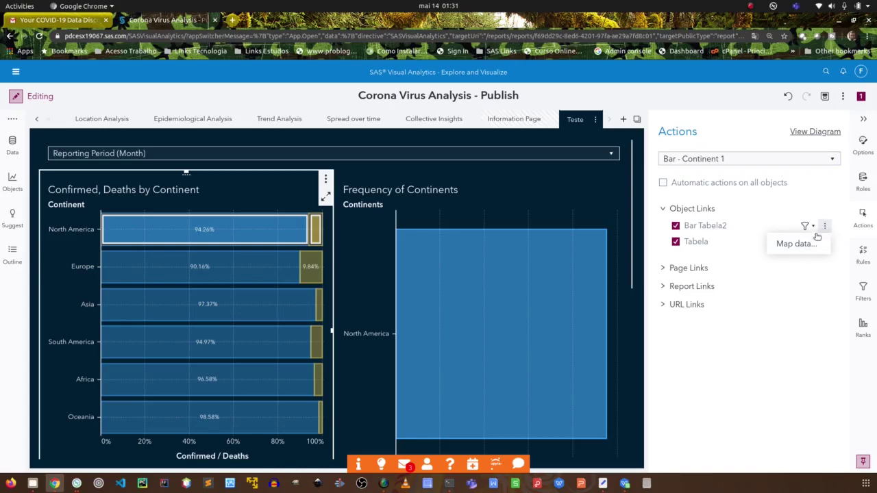
Test the link by selecting Europe, North America, South America and Asia bars in turn.
left_click(251, 273)
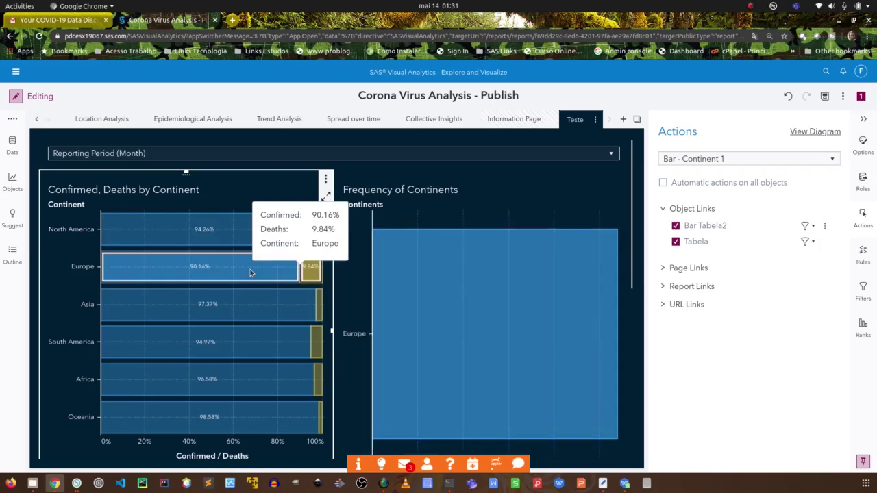
left_click(238, 229)
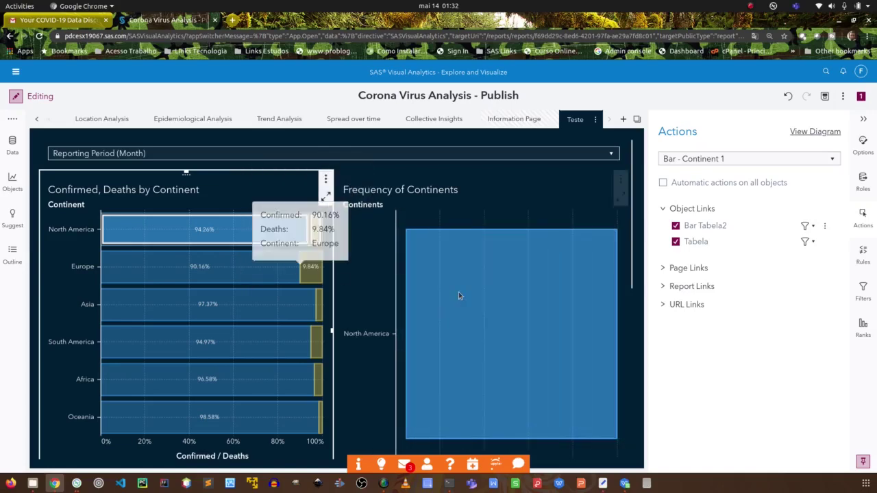
left_click(185, 341)
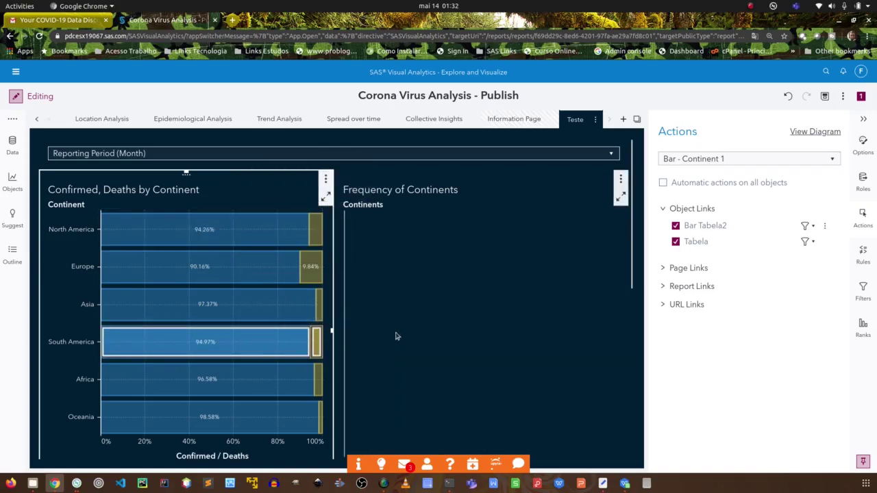
left_click(223, 303)
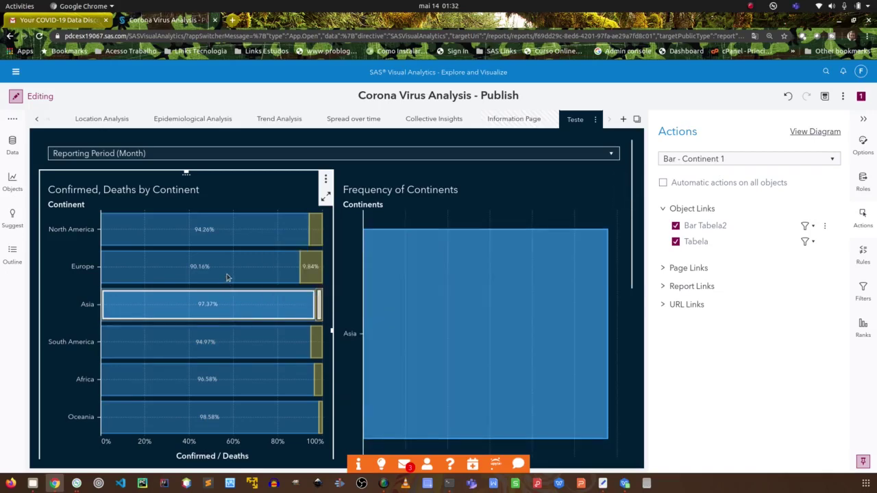
left_click(228, 274)
left_click(226, 231)
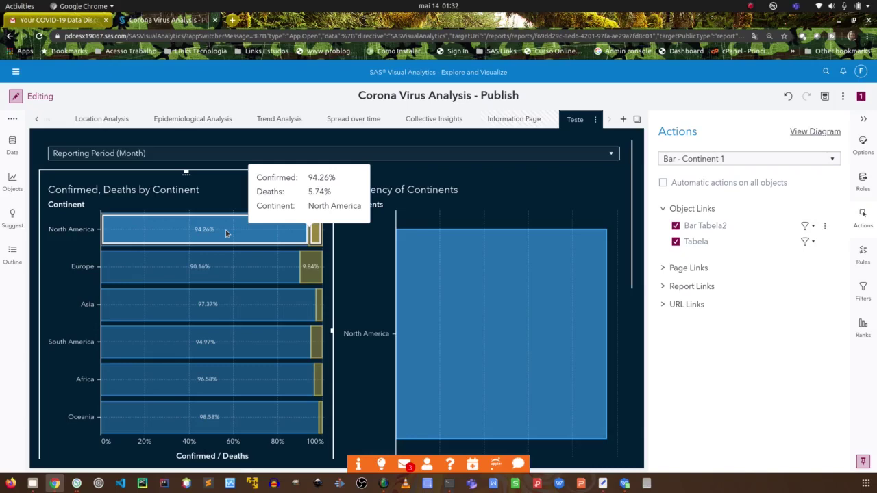
Filter Frequency of Continents by Europe, then Asia, then South America.
left_click(209, 262)
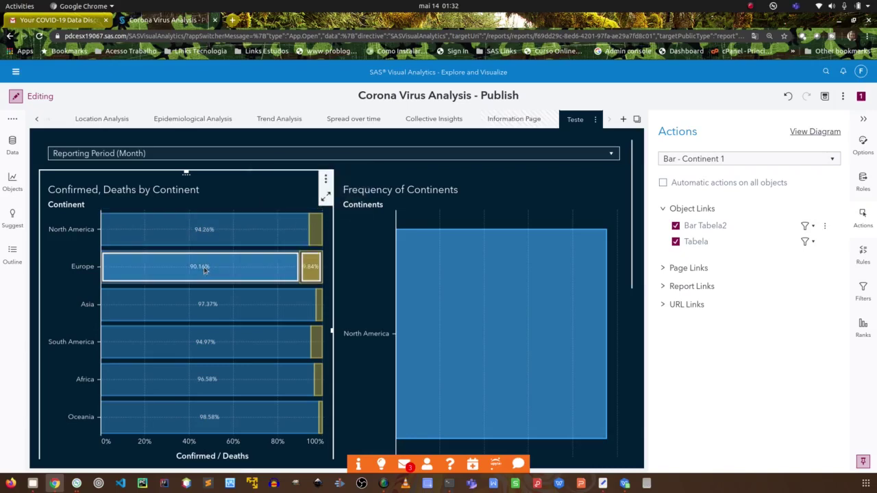
left_click(206, 306)
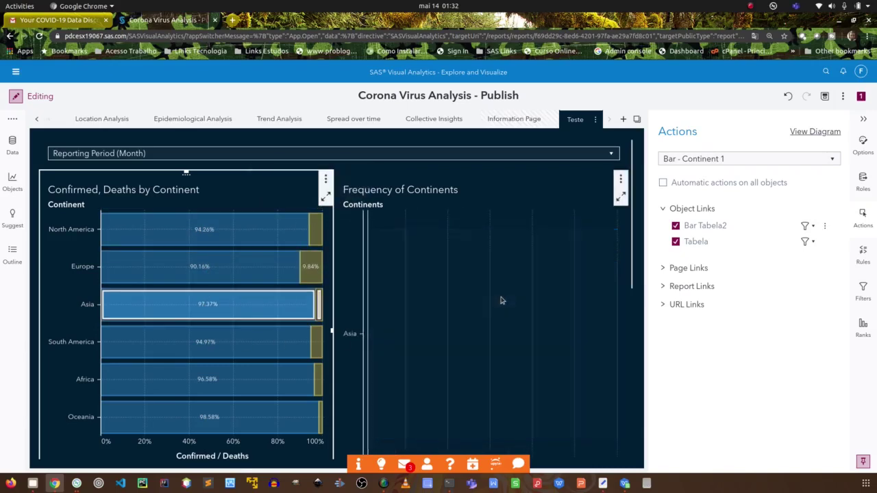
left_click(199, 350)
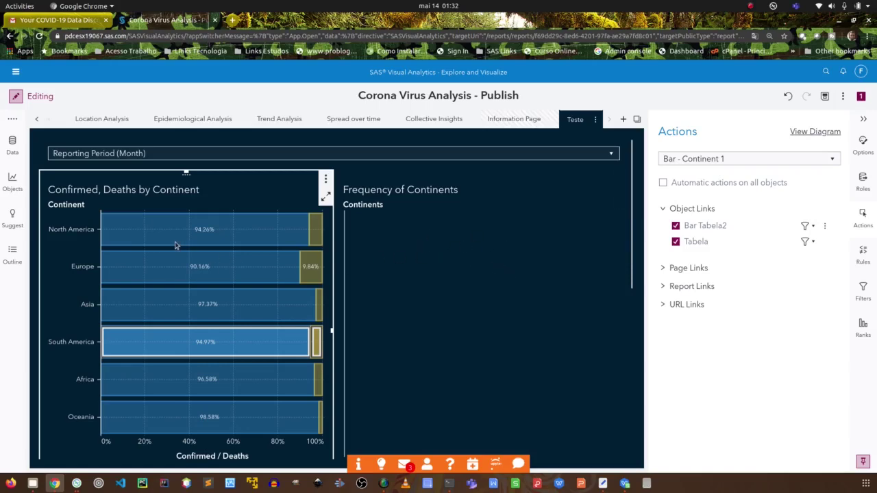
mouse_move(184, 239)
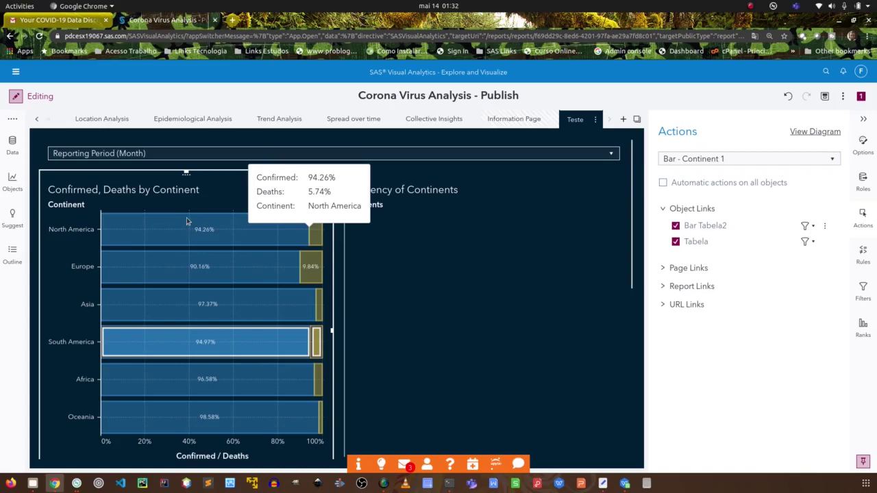
In view mode, filter by North America, then clear the continent selection.
left_click(15, 97)
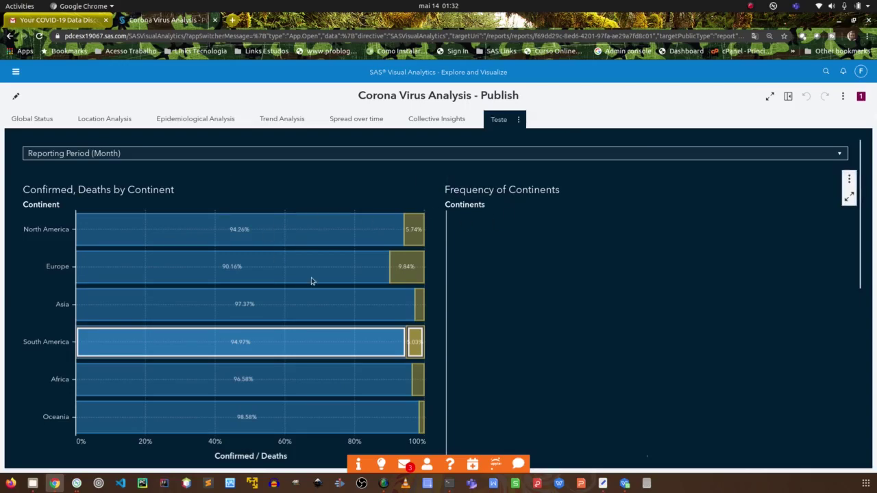
left_click(260, 238)
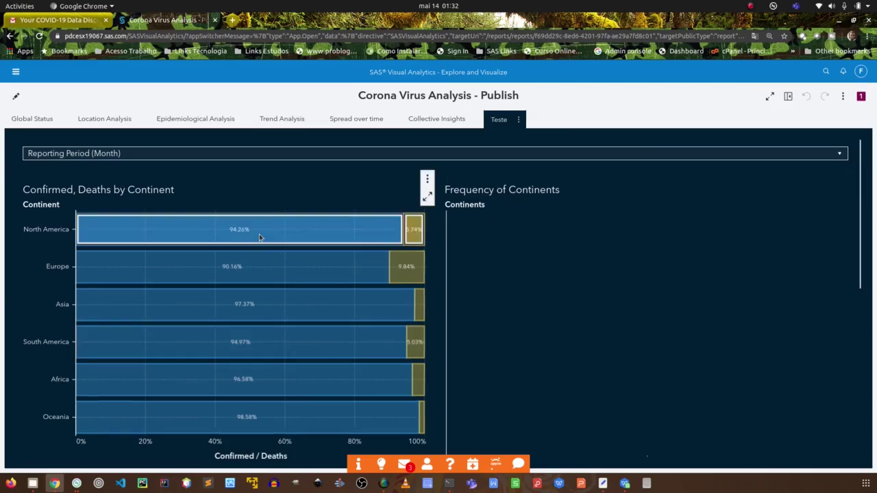
left_click(237, 457)
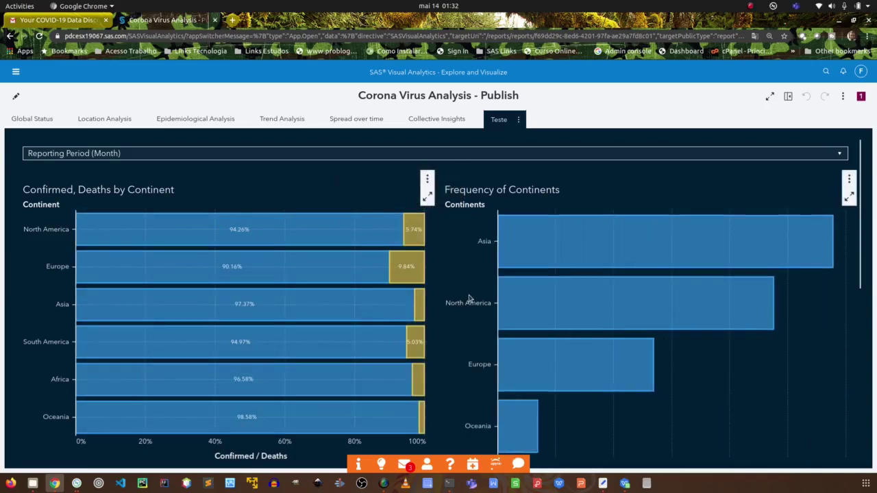
scroll(486, 286, "down", 2)
scroll(485, 285, "down", 3)
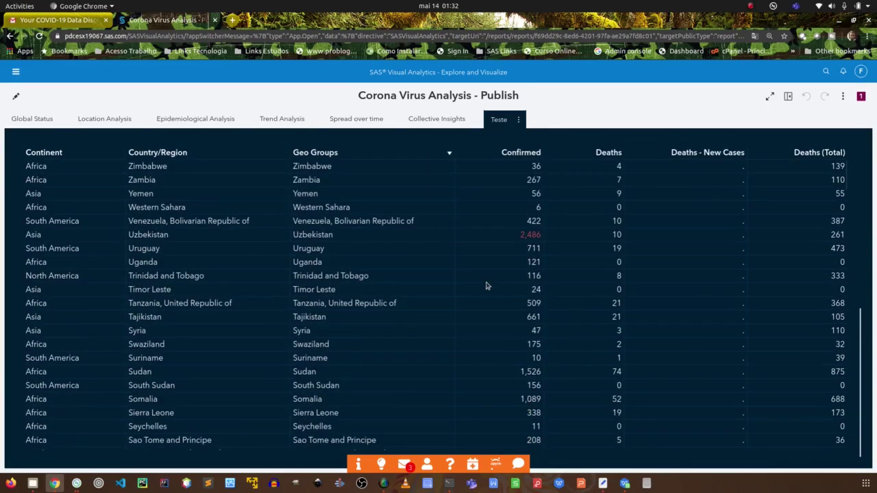
scroll(486, 286, "up", 5)
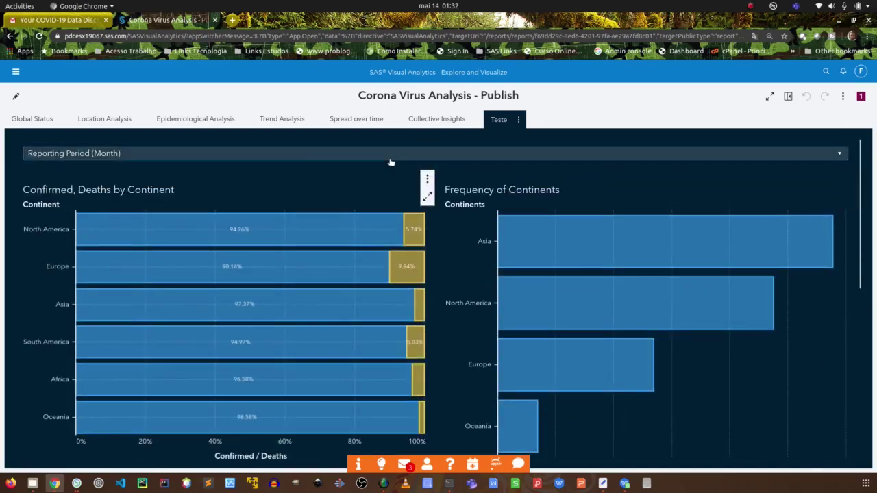
Limit the Reporting Period to Feb2020, then remove that period filter.
left_click(185, 153)
left_click(103, 197)
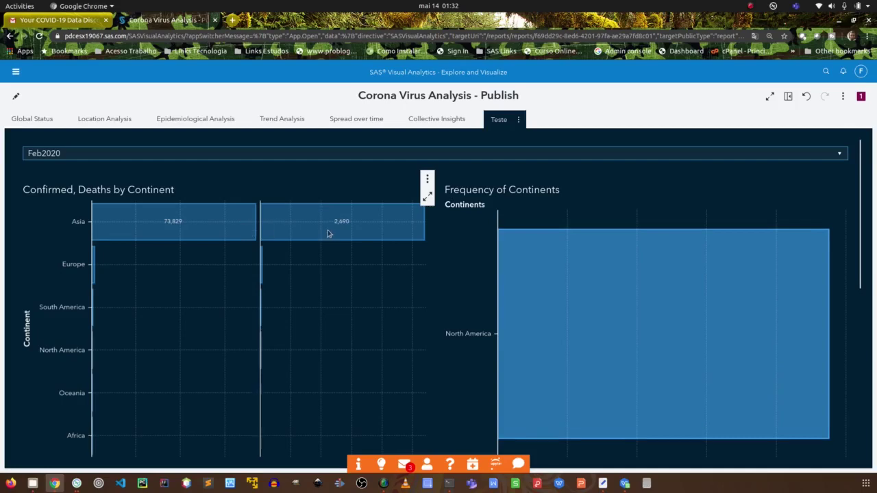
scroll(589, 260, "down", 5)
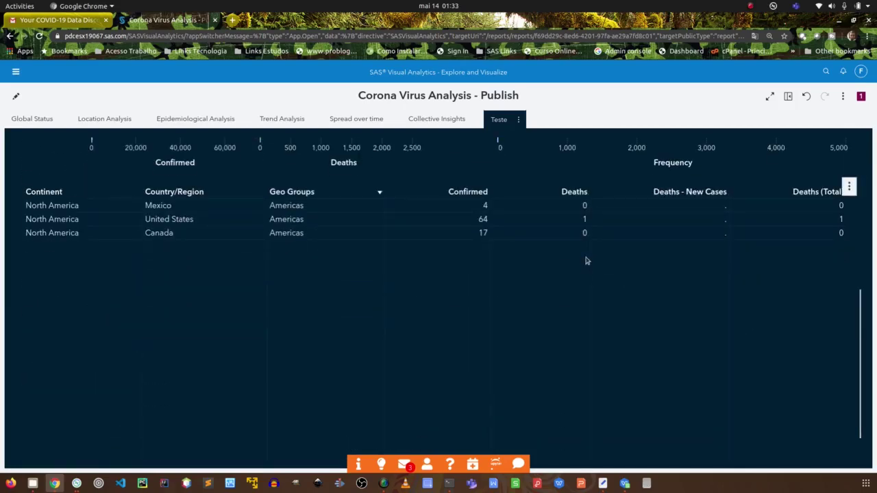
left_click_drag(860, 336, 869, 156)
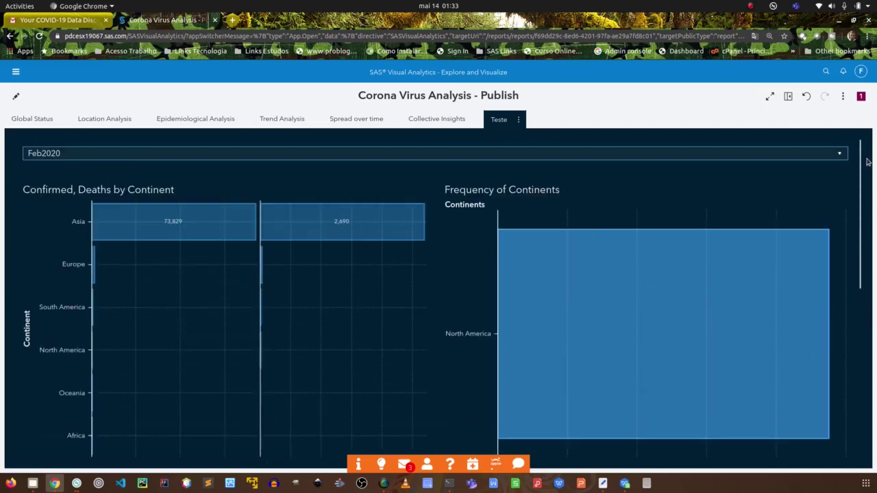
left_click(164, 158)
left_click(109, 168)
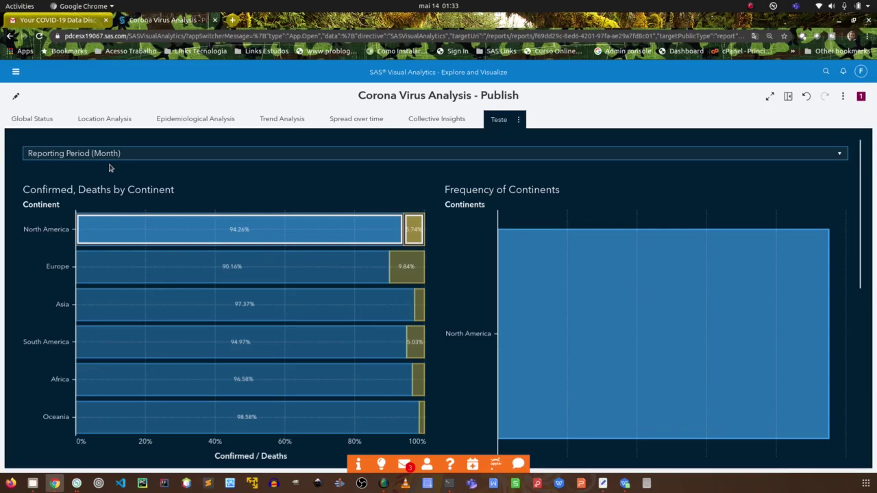
Filter the linked chart and table by Europe, North America, Europe, then Asia.
left_click(252, 263)
left_click(252, 231)
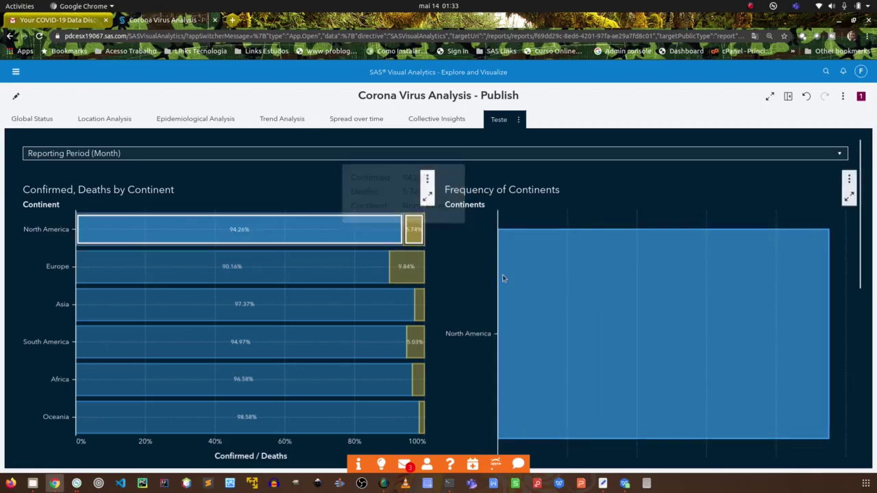
left_click(178, 274)
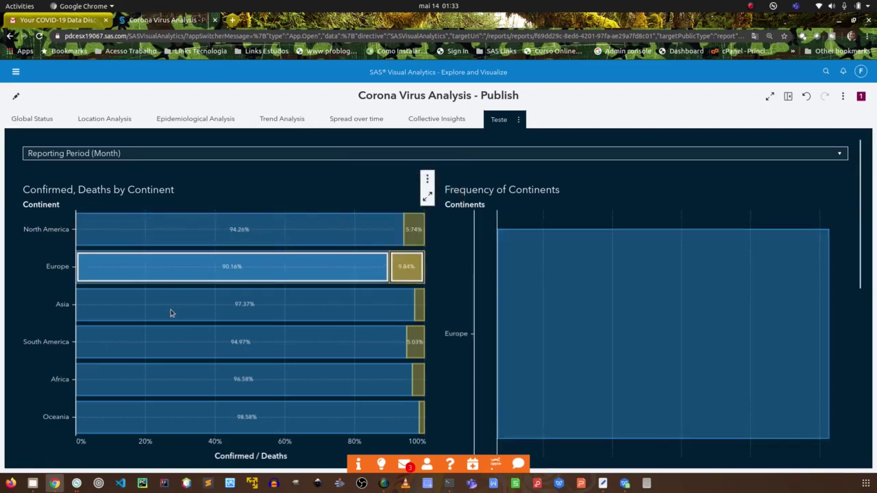
left_click(138, 307)
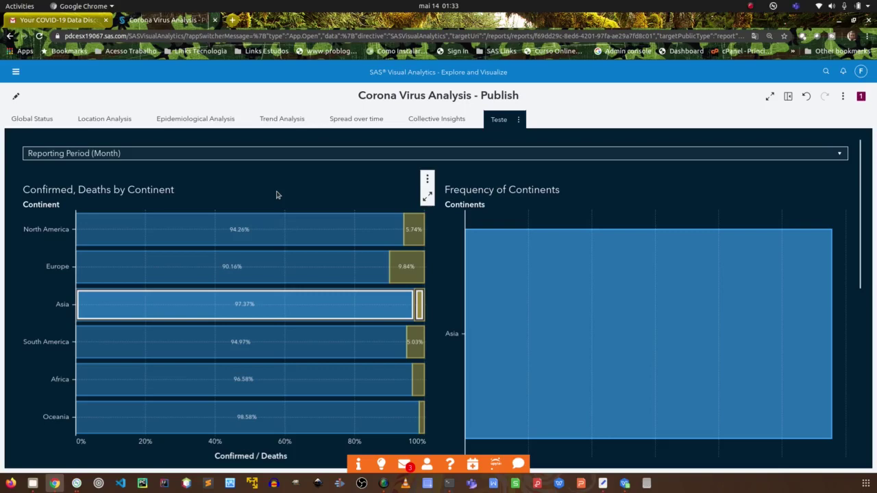
Switch the report back to edit mode and open then close the navigation menu.
left_click(16, 97)
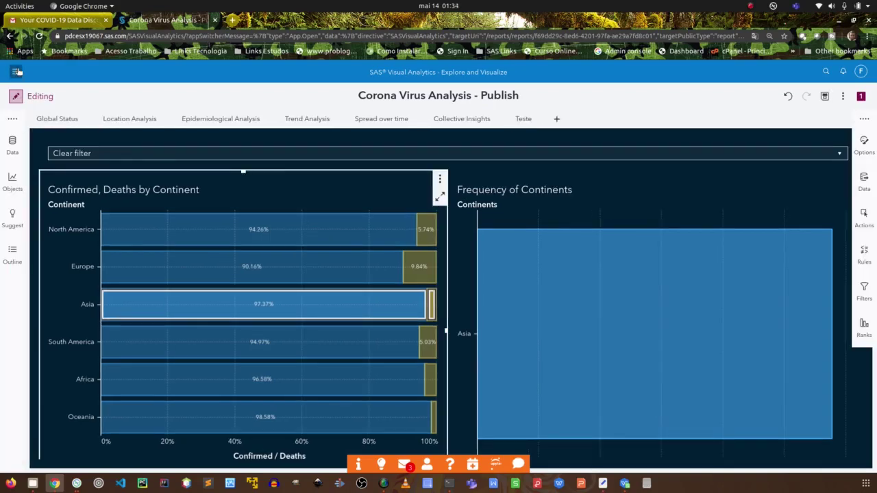
left_click(17, 71)
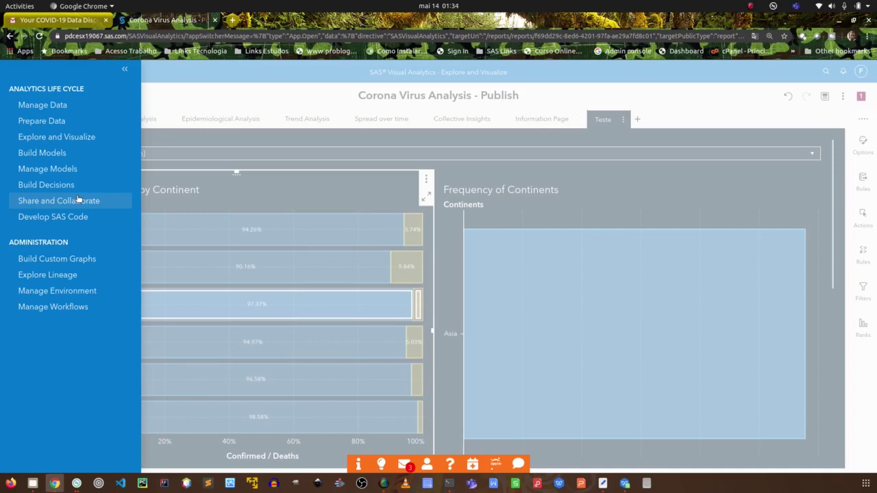
left_click(192, 102)
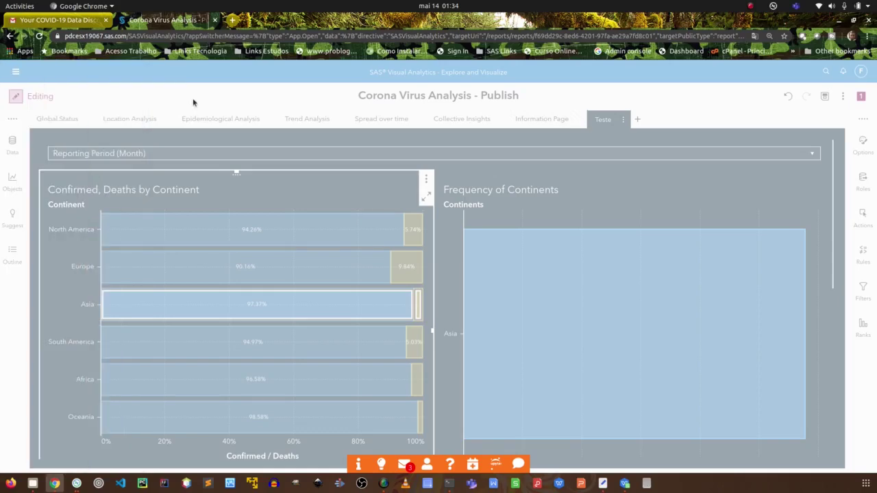